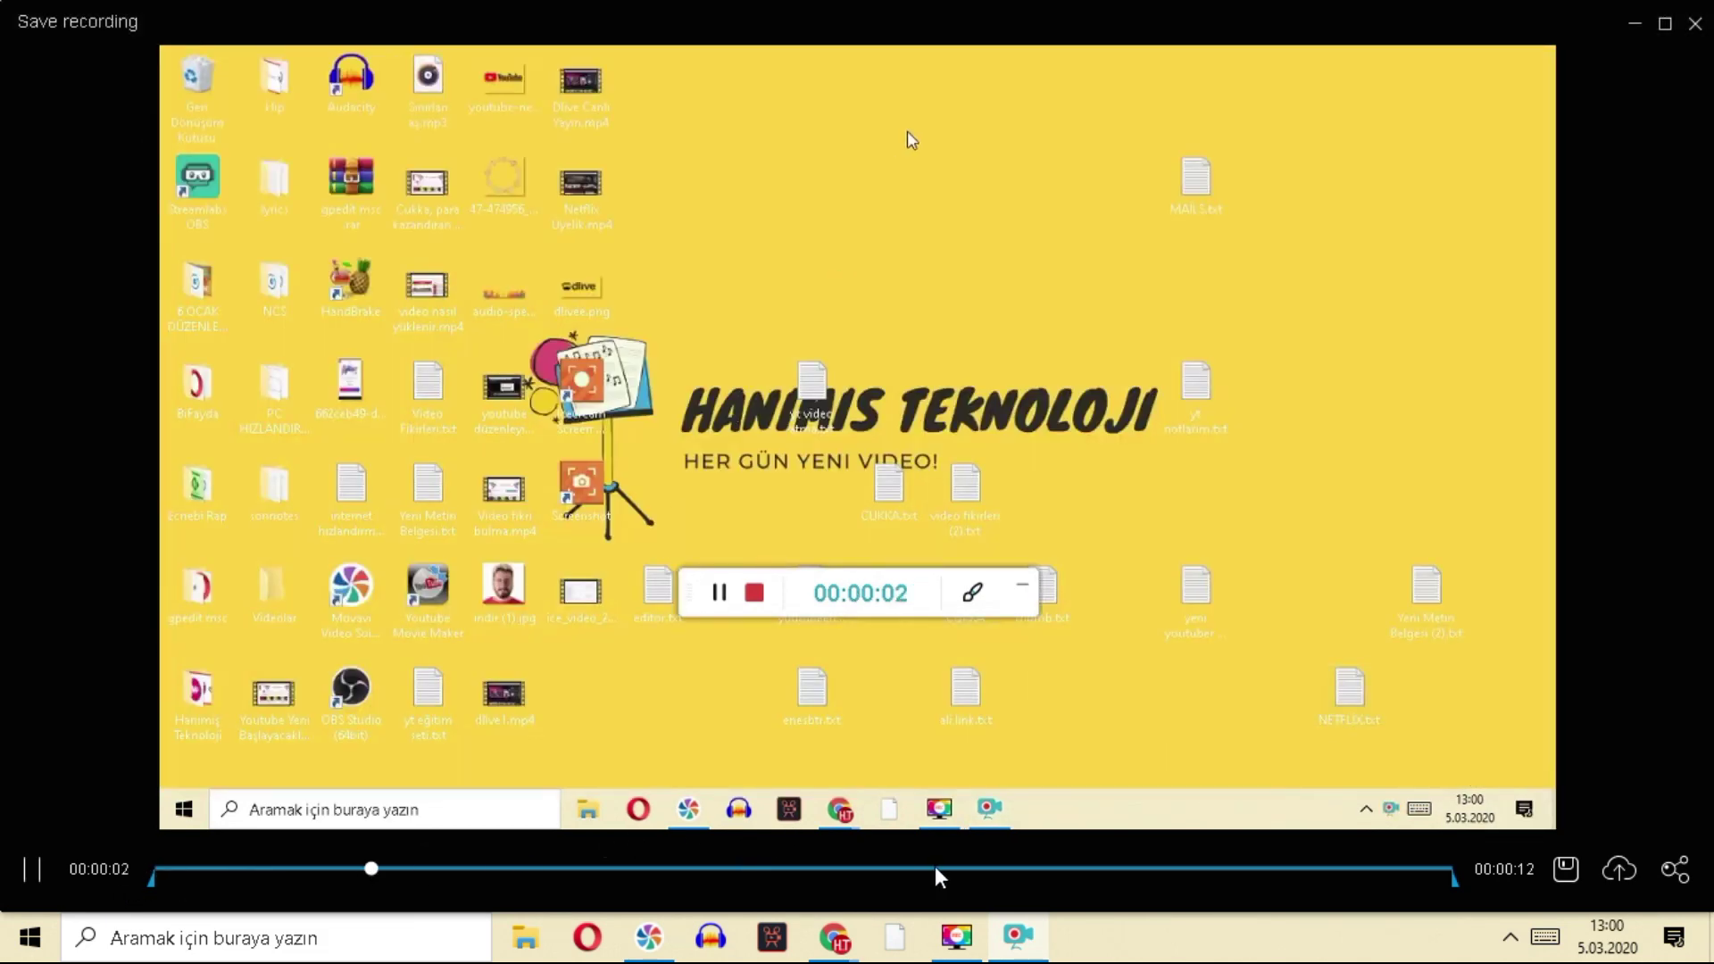
- Preview a later part of the finished recording and save it as a video file
{"action": "left_click", "coordinate": [935, 868]}
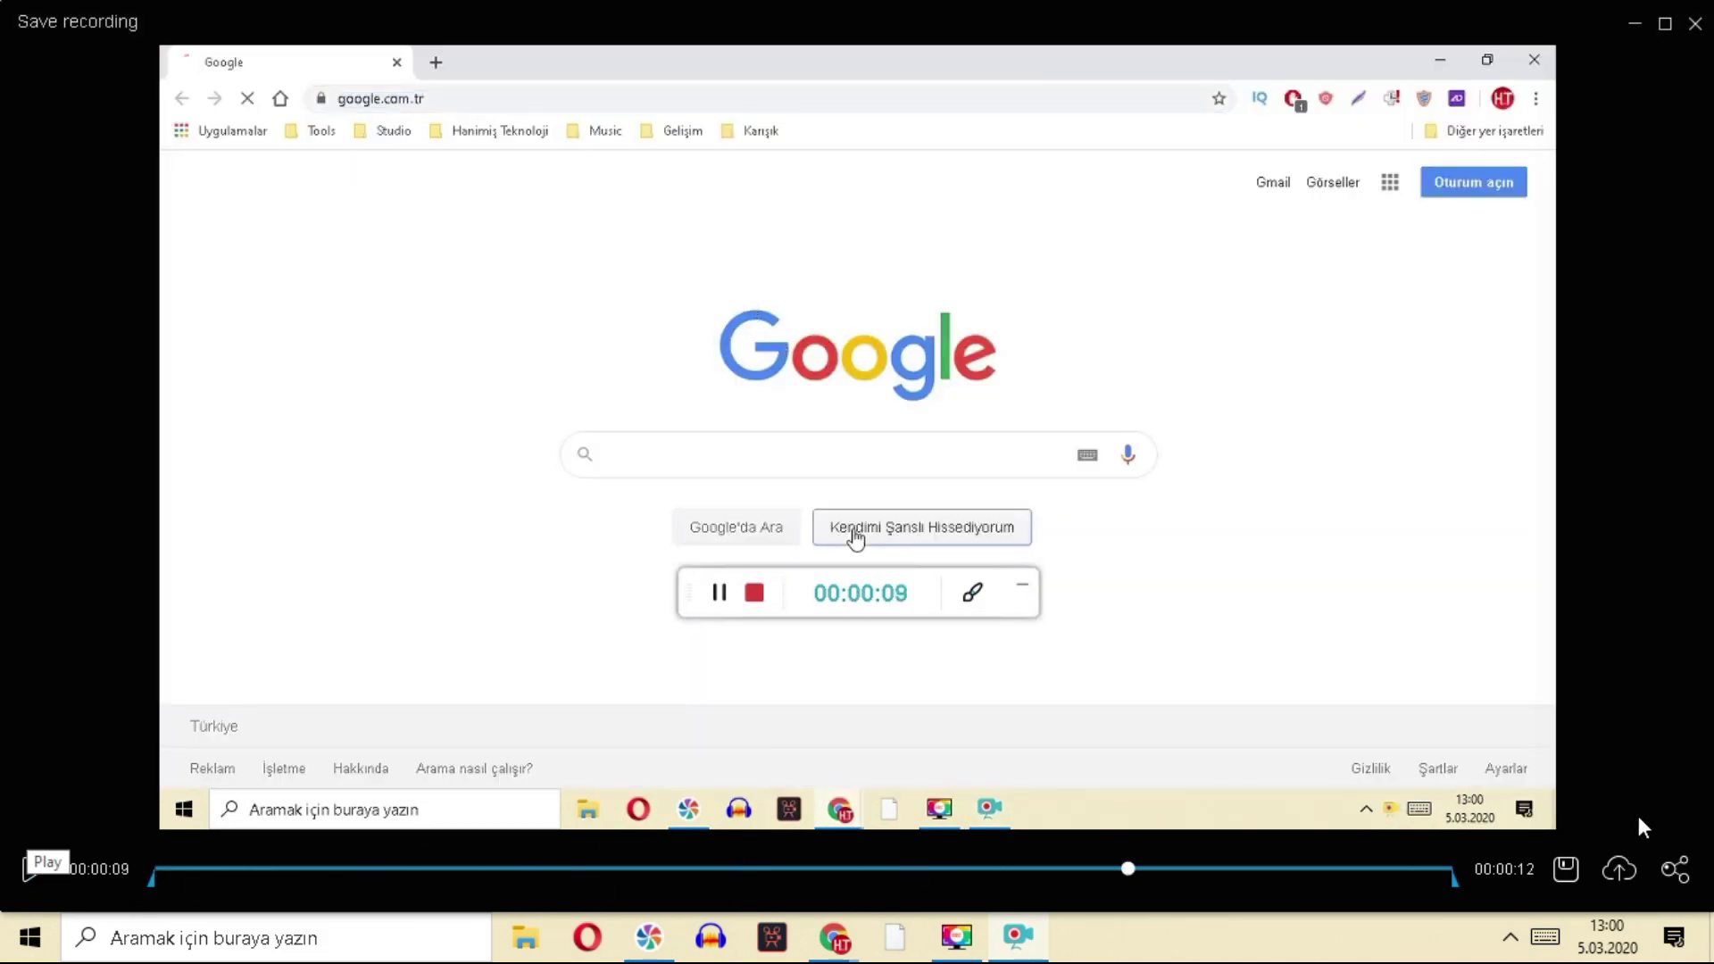
{"action": "left_click", "coordinate": [1564, 871]}
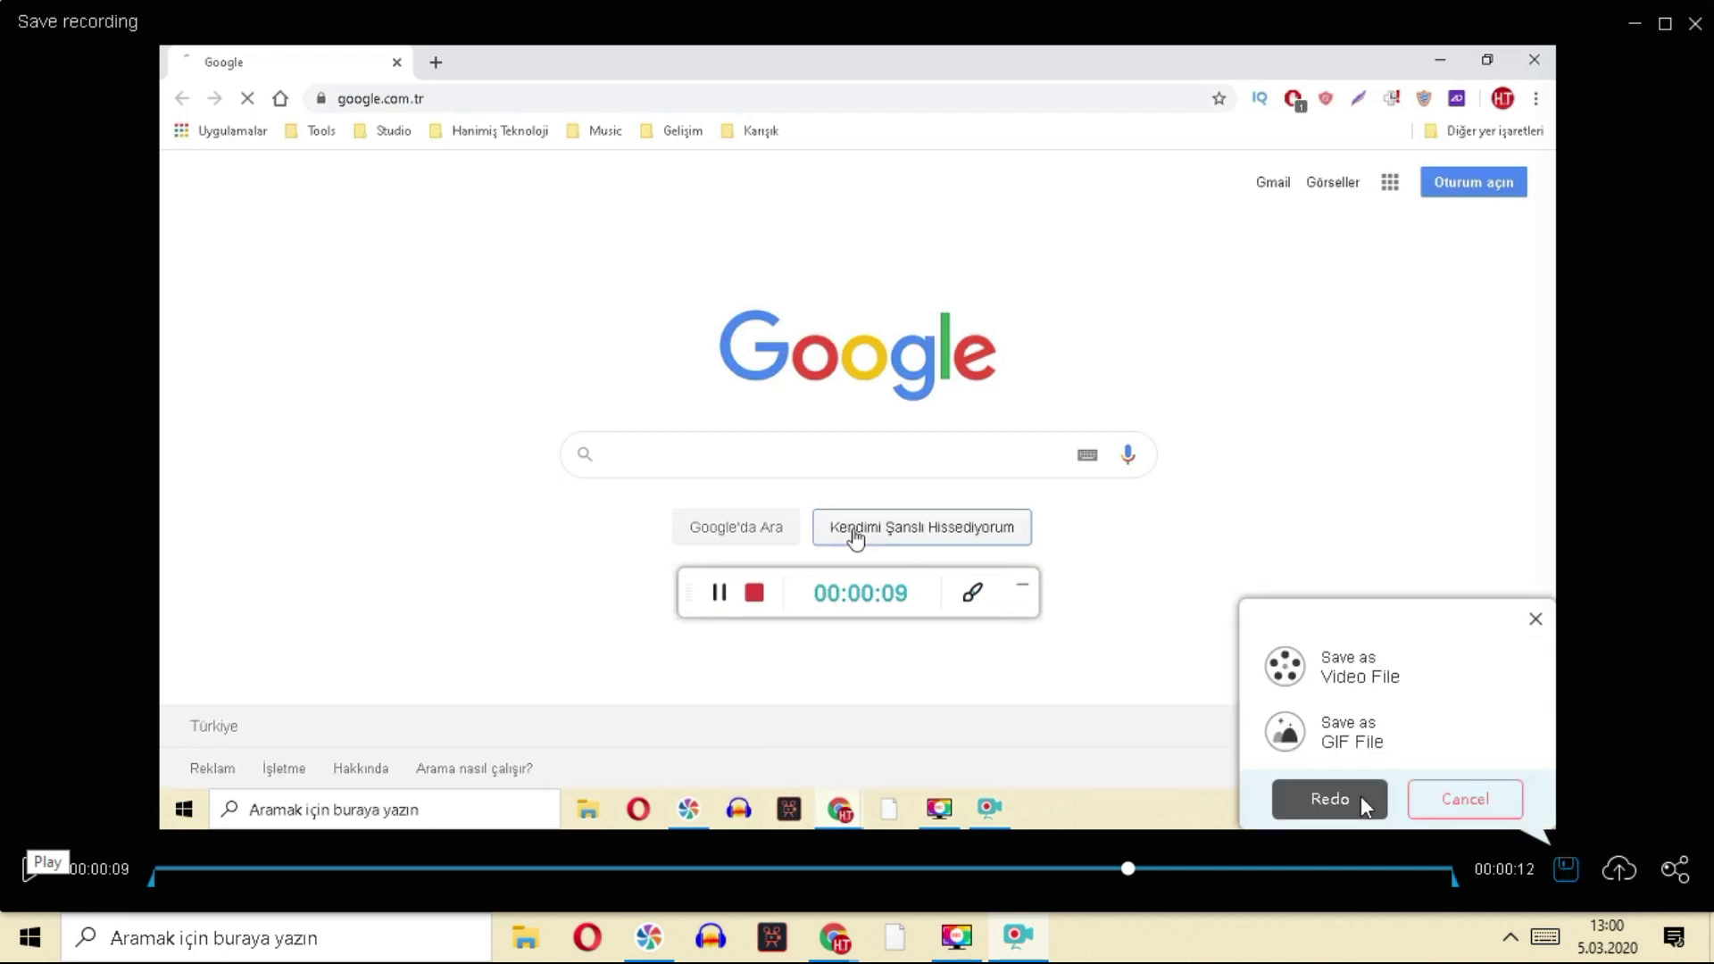
{"action": "left_click", "coordinate": [1330, 681]}
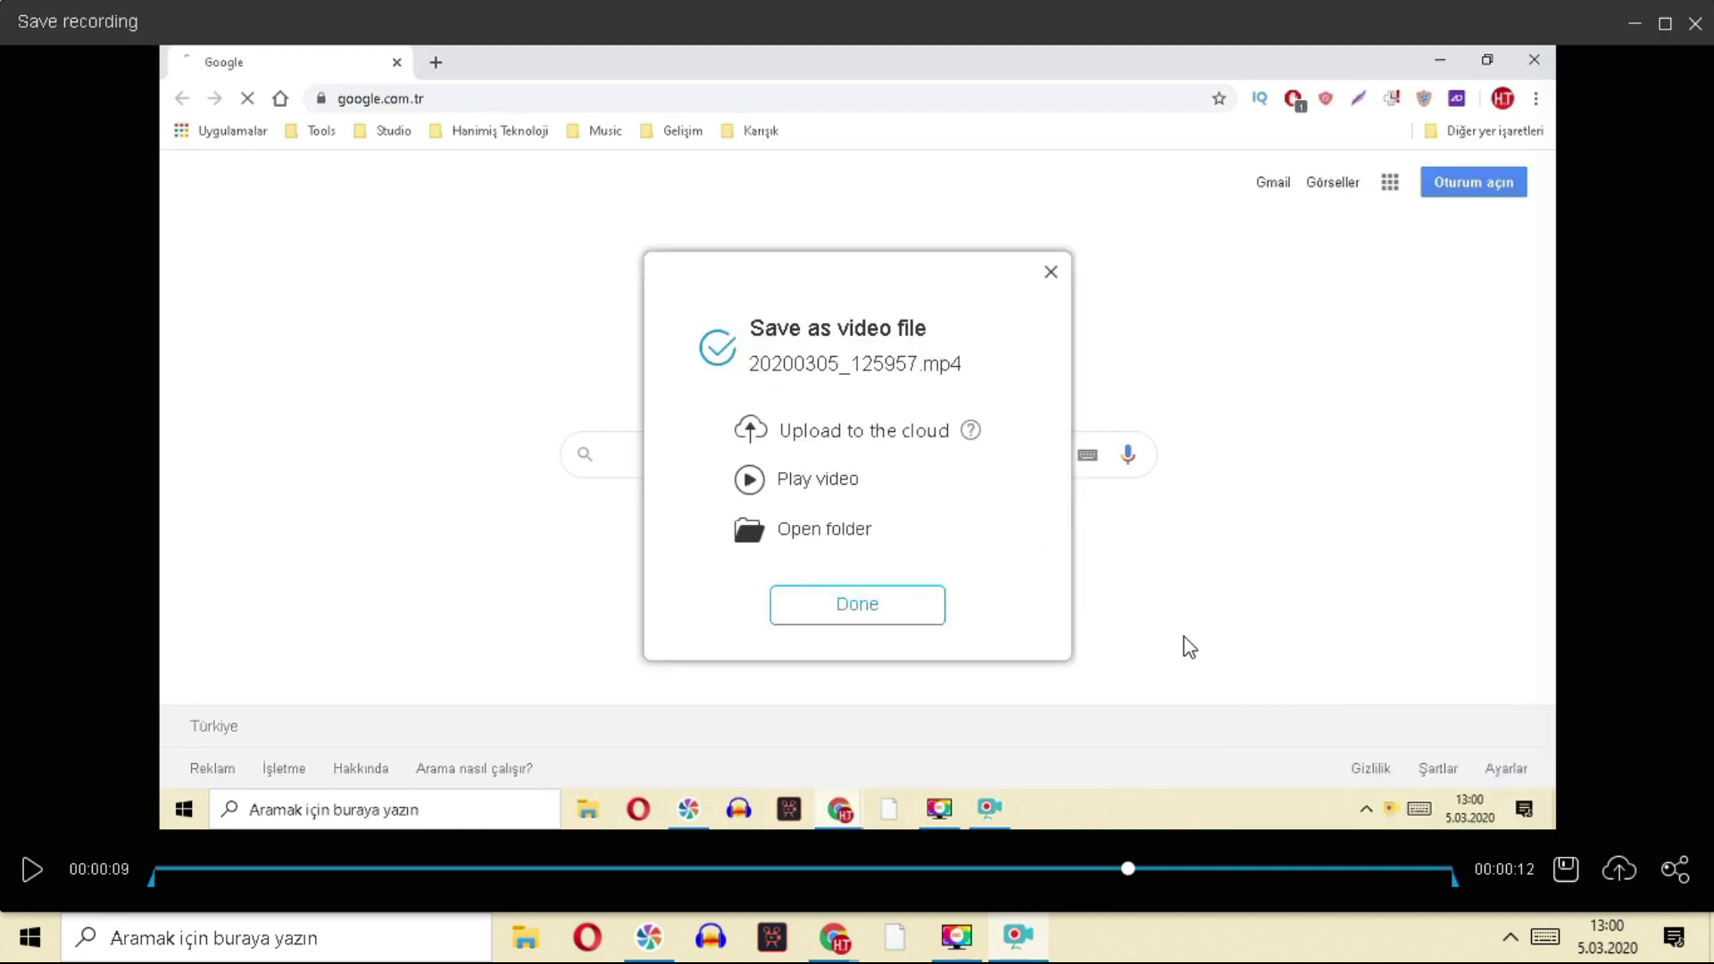
{"action": "left_click", "coordinate": [851, 607]}
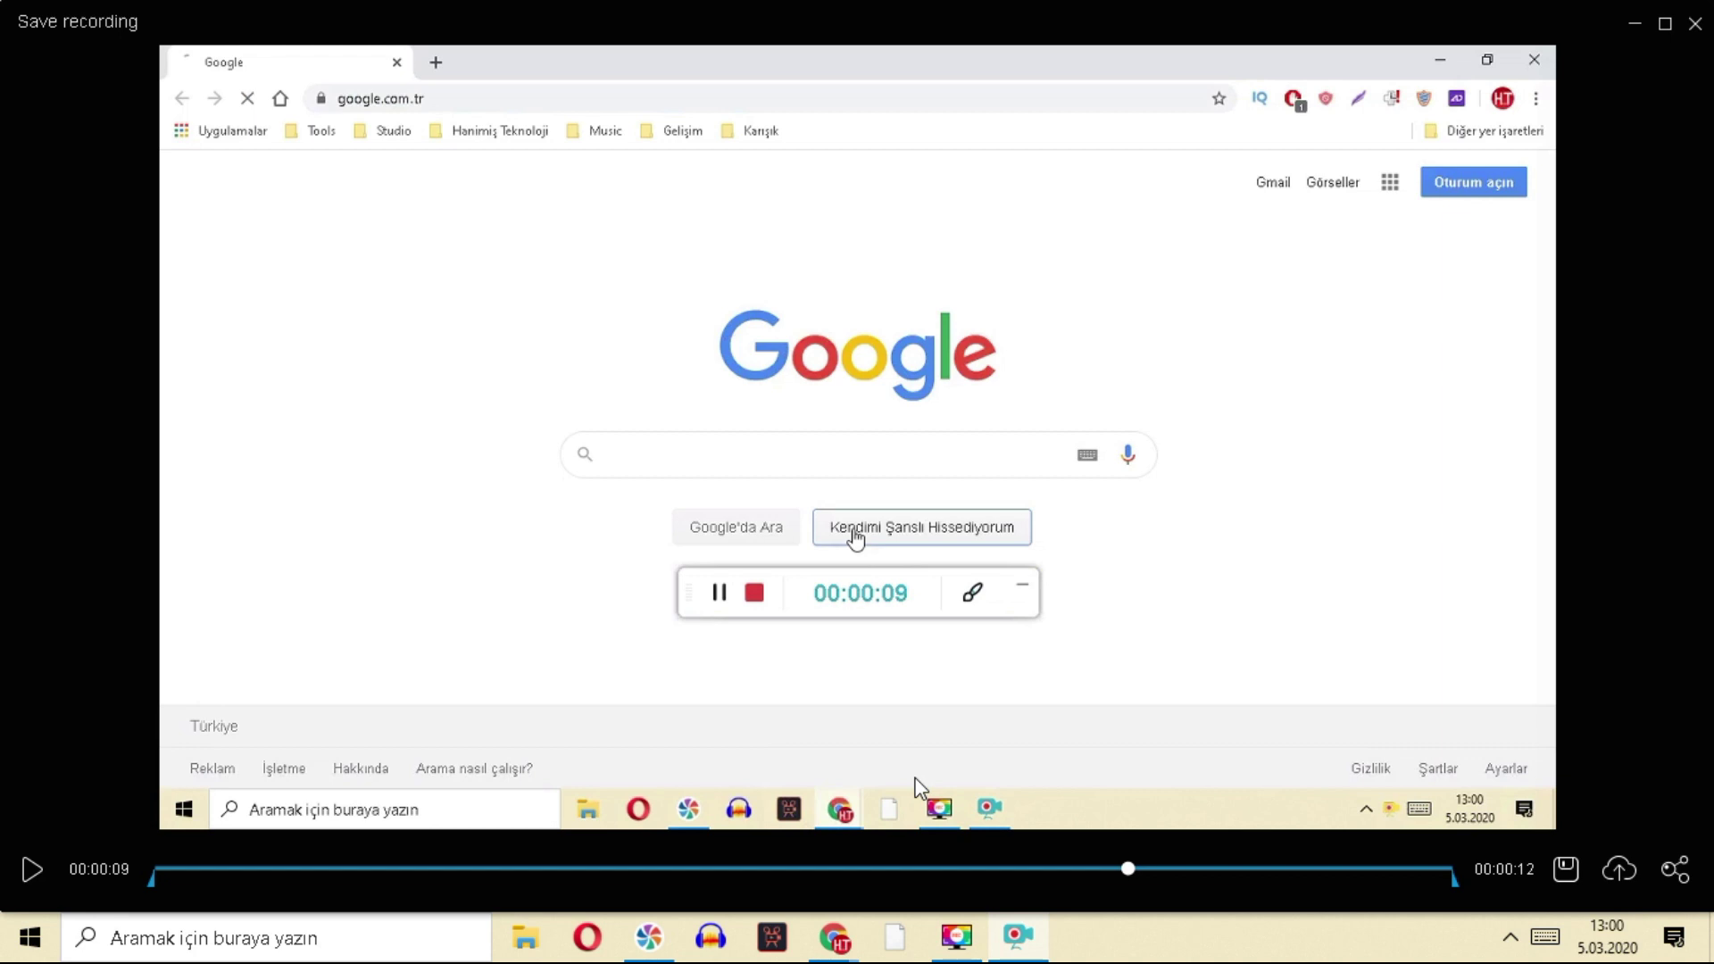
- Return to the saved recording's preview and choose to redo it
{"action": "left_click", "coordinate": [1018, 939]}
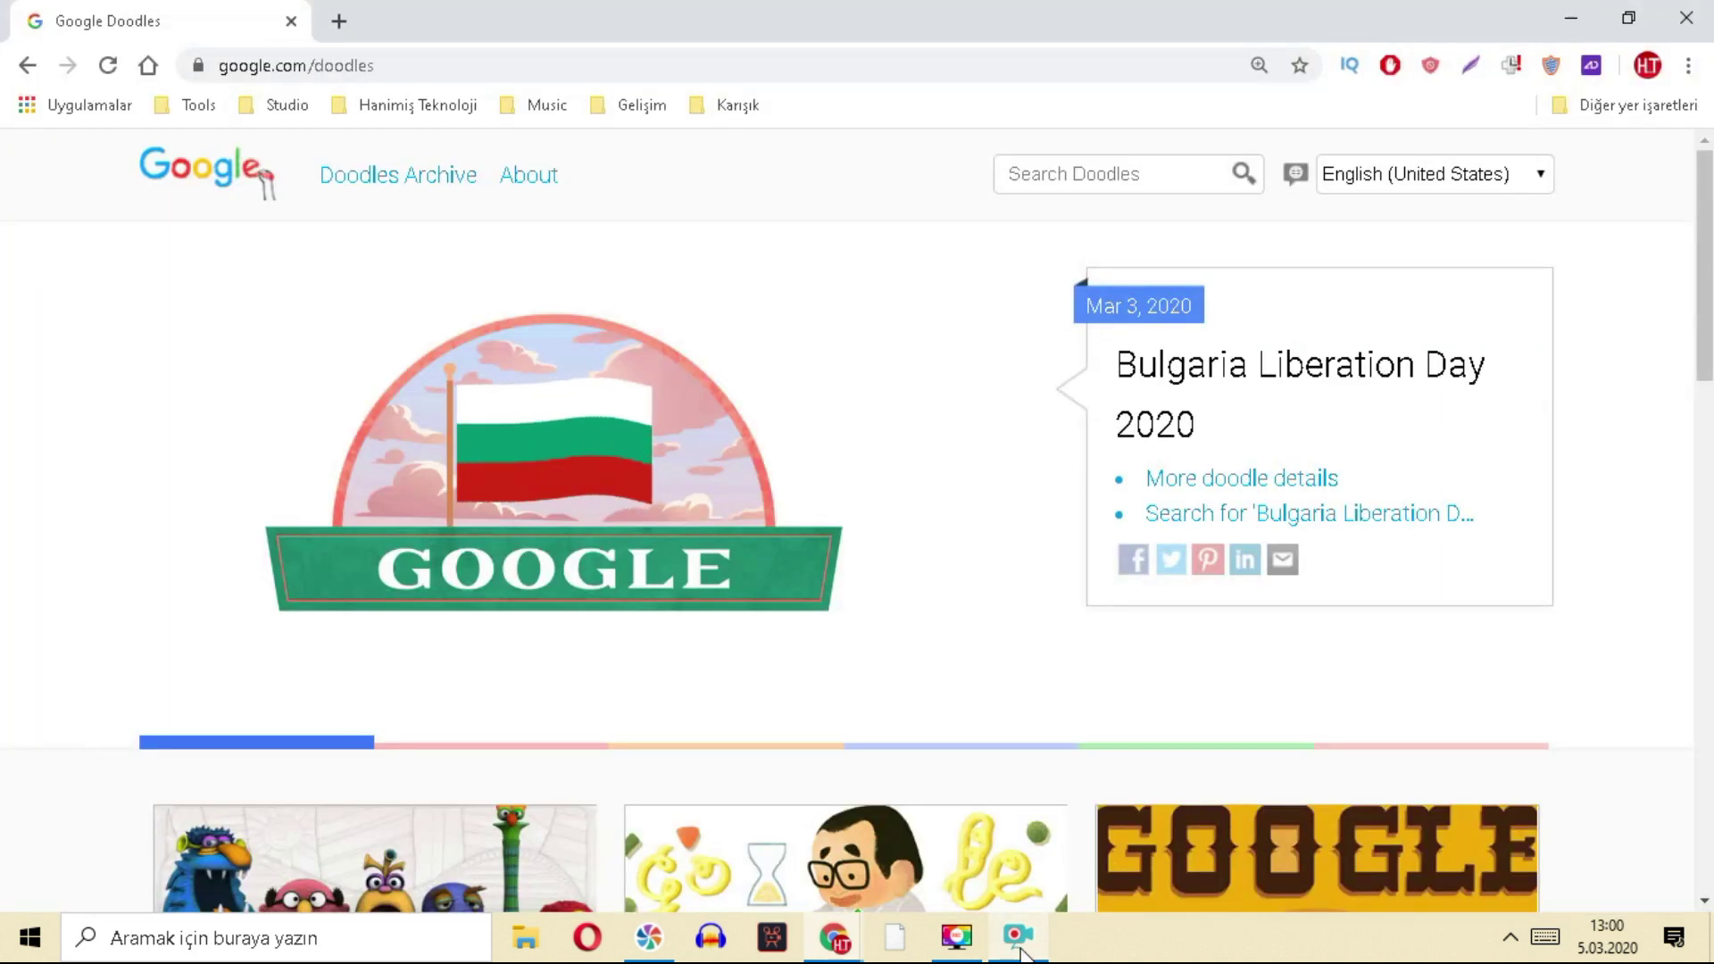
{"action": "left_click", "coordinate": [1019, 946]}
{"action": "left_click", "coordinate": [1565, 870]}
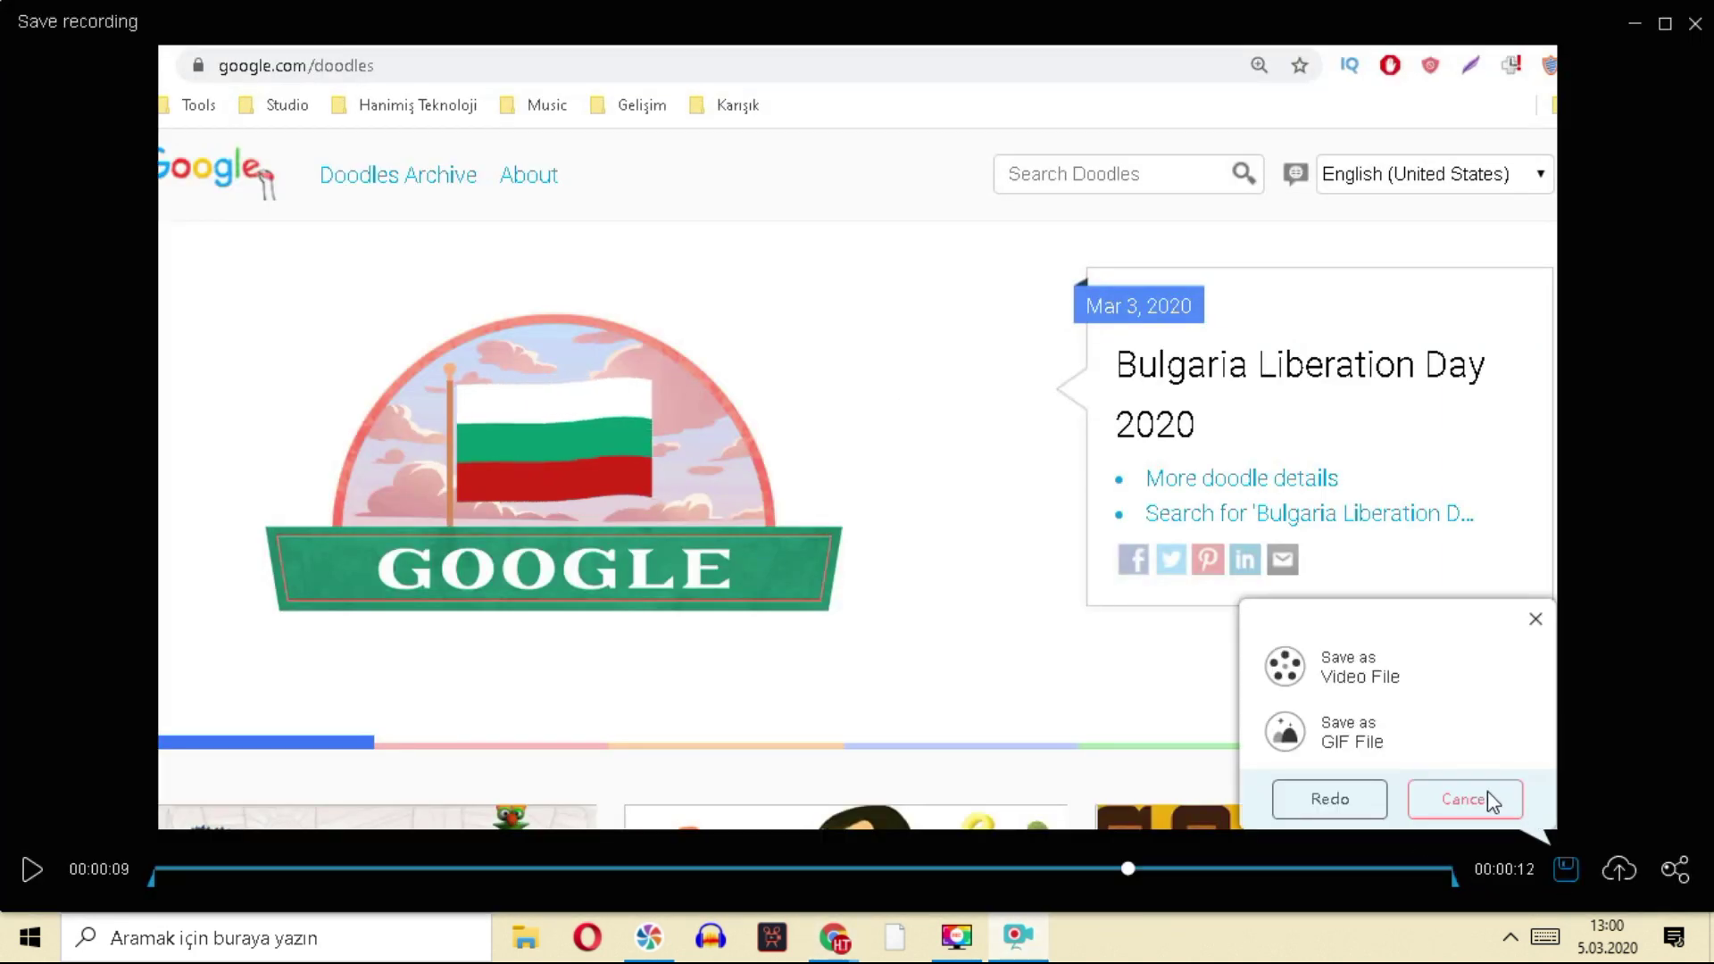
{"action": "left_click", "coordinate": [1342, 801]}
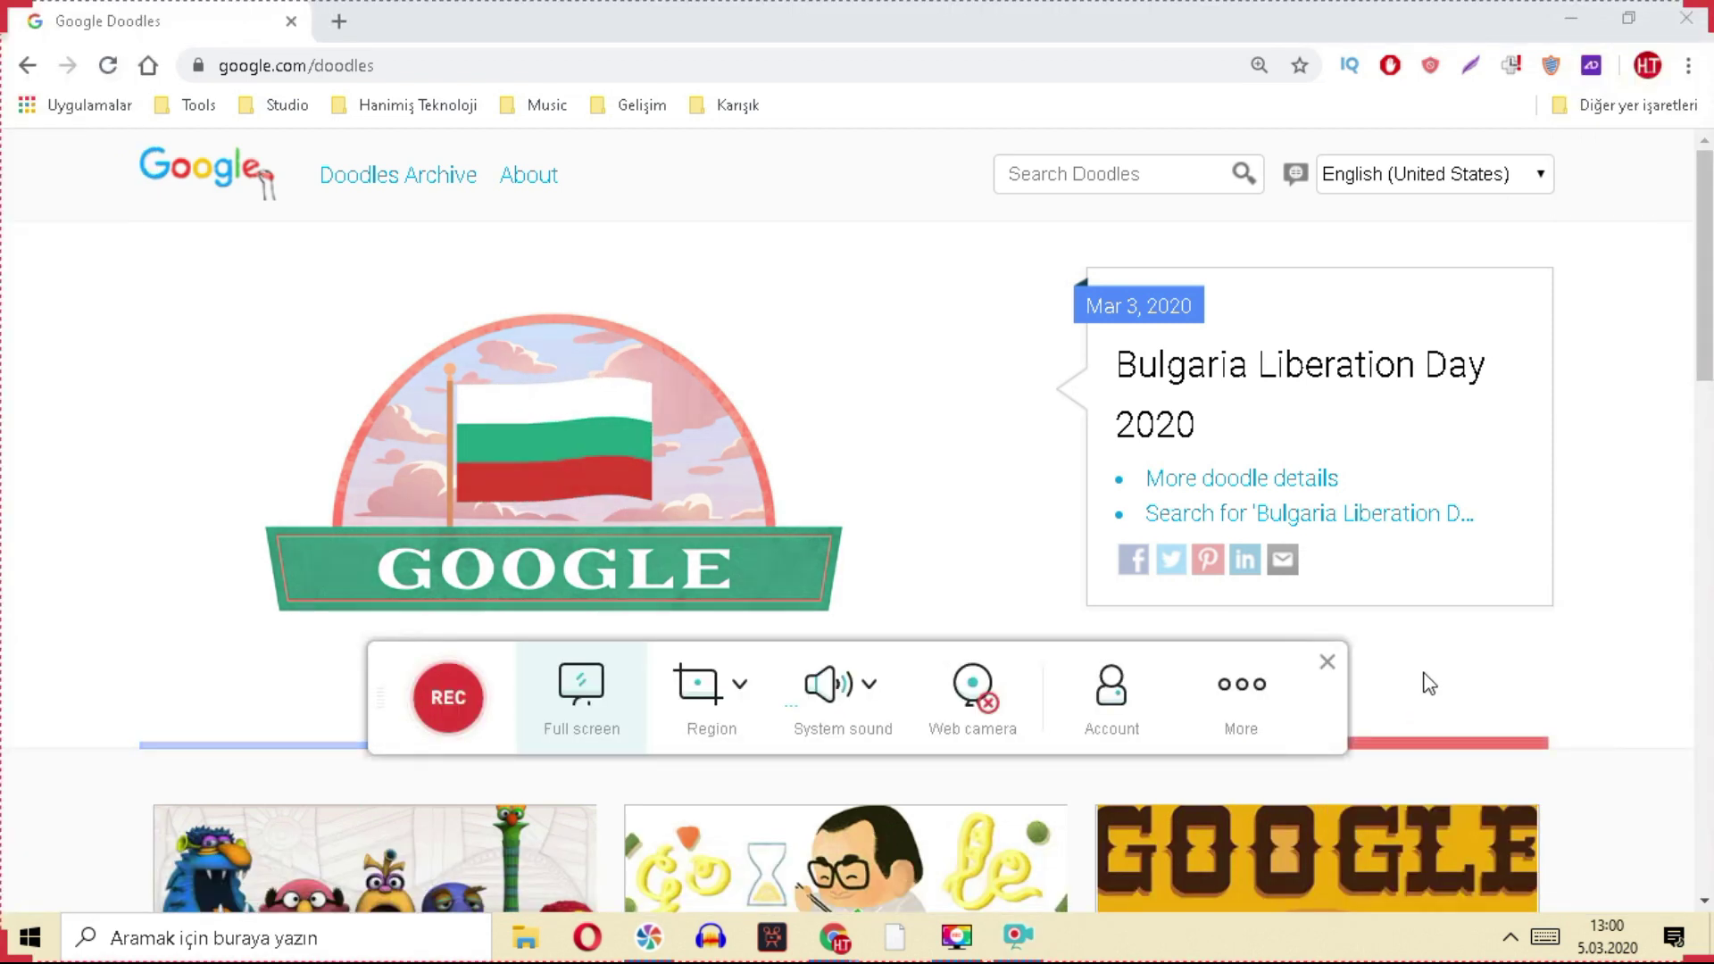
- Record the full screen while scrolling the Google Doodles page, and stop the recording
{"action": "left_click", "coordinate": [454, 703]}
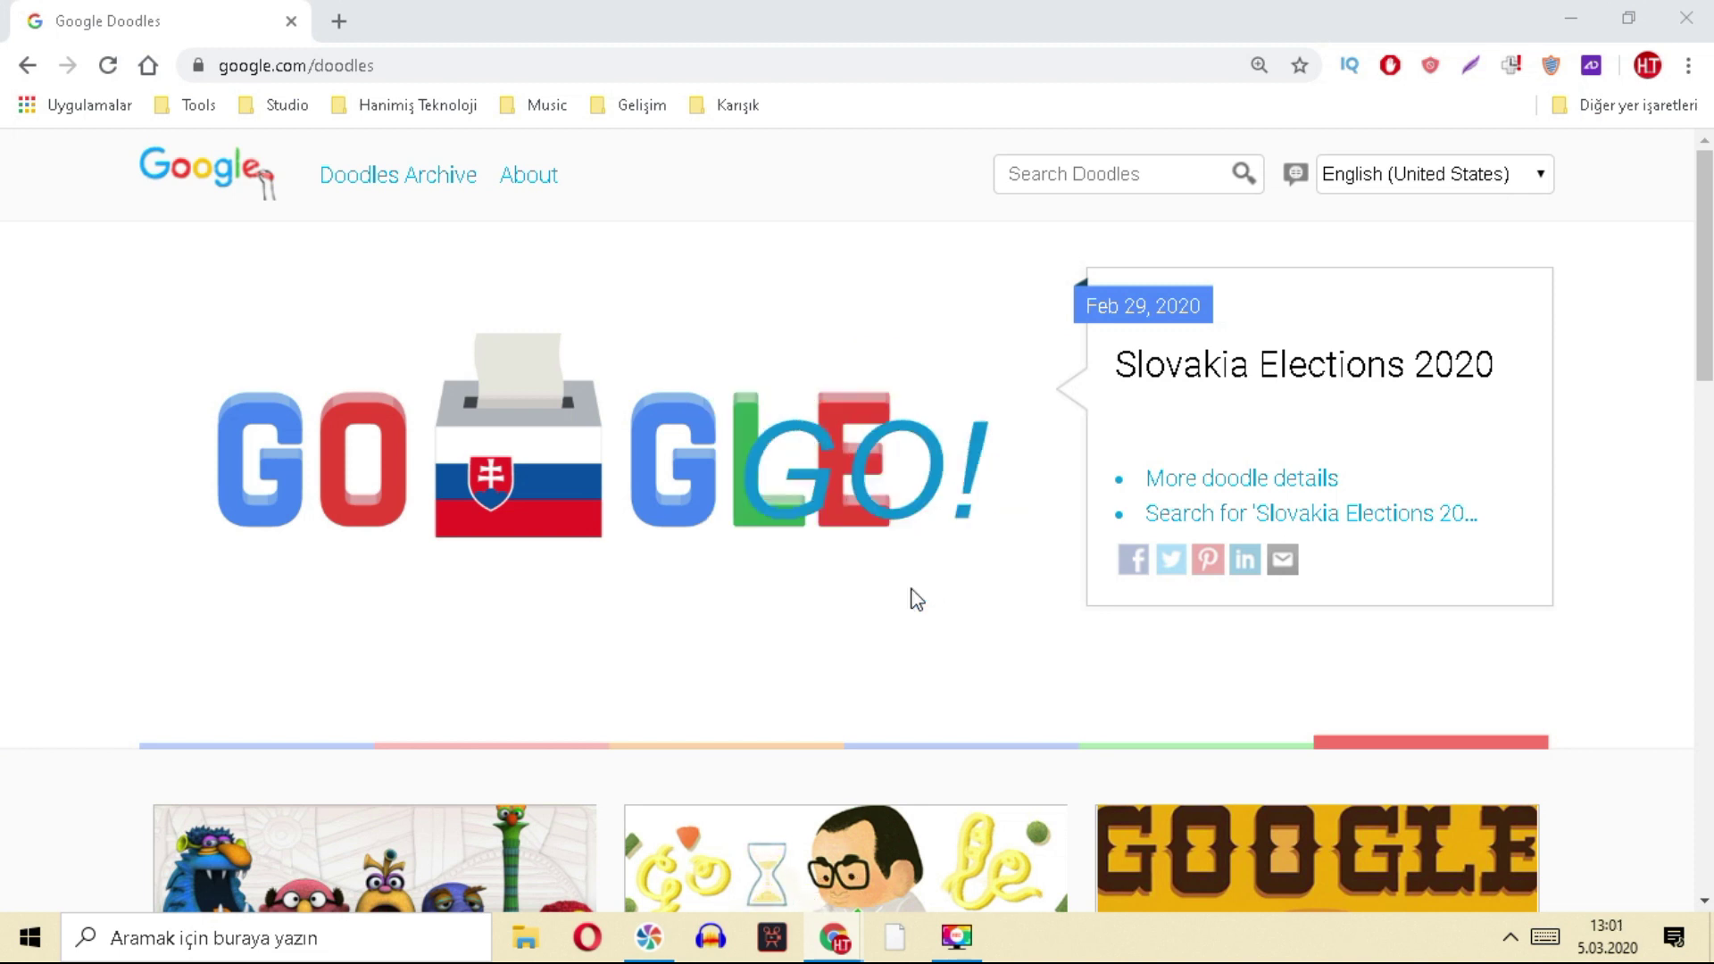
{"action": "scroll", "coordinate": [949, 509], "scroll_direction": "down", "scroll_amount": 3}
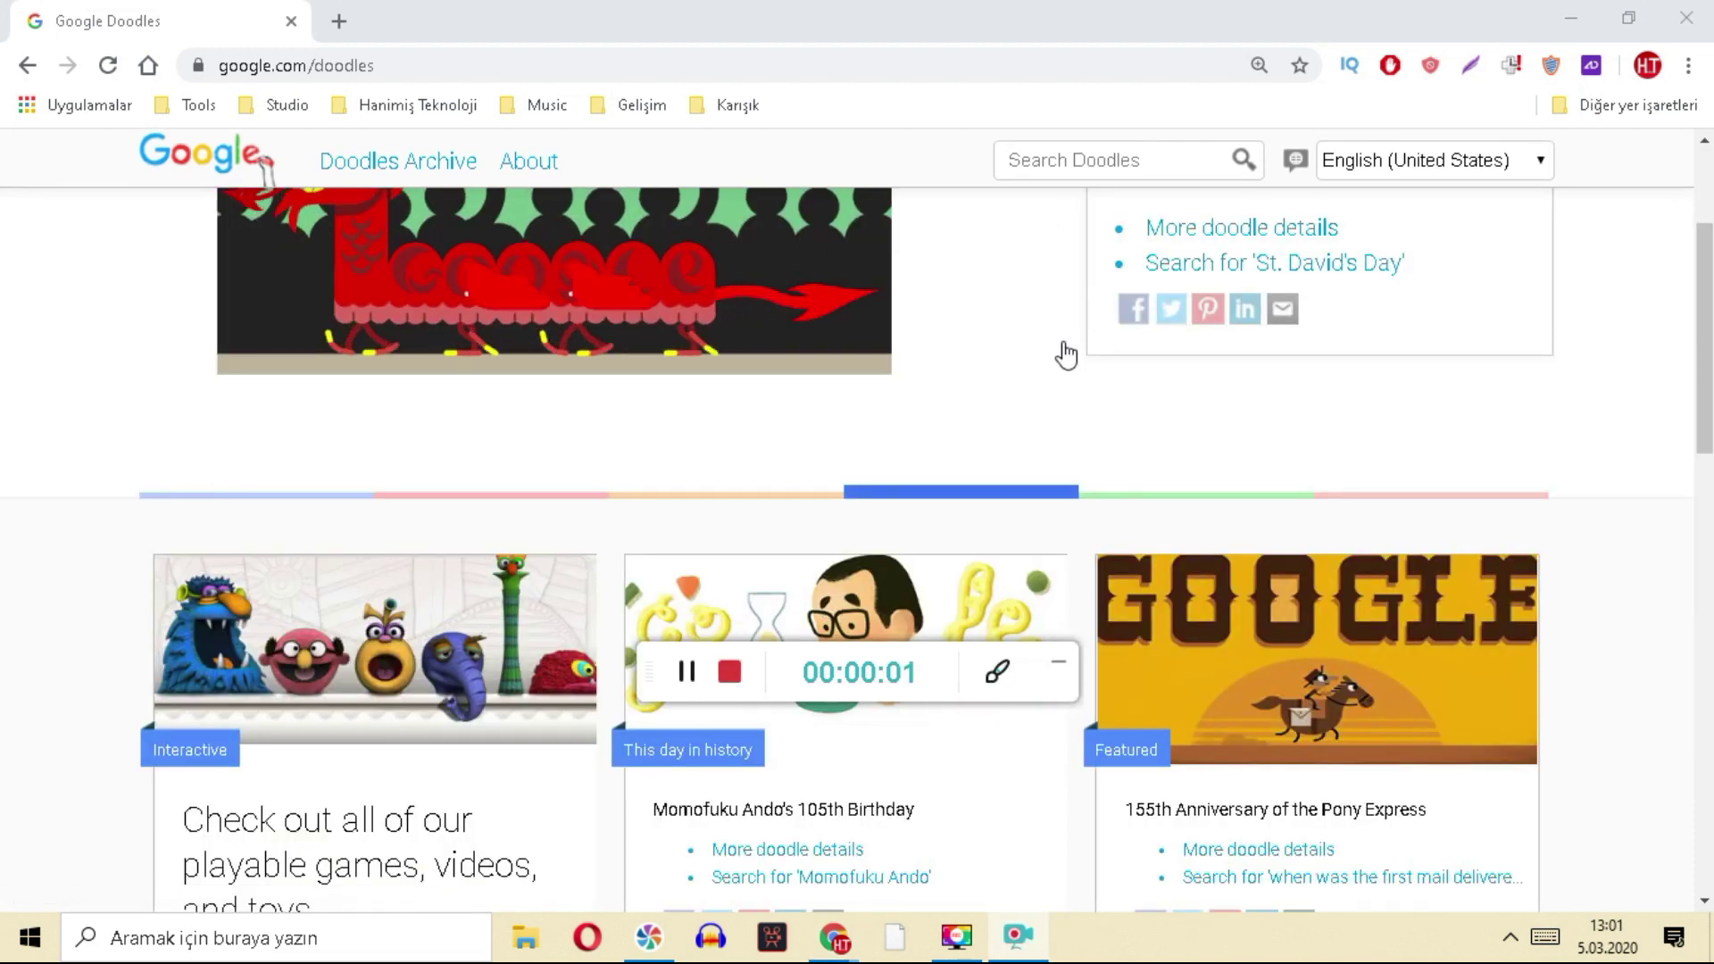
{"action": "left_click", "coordinate": [730, 672]}
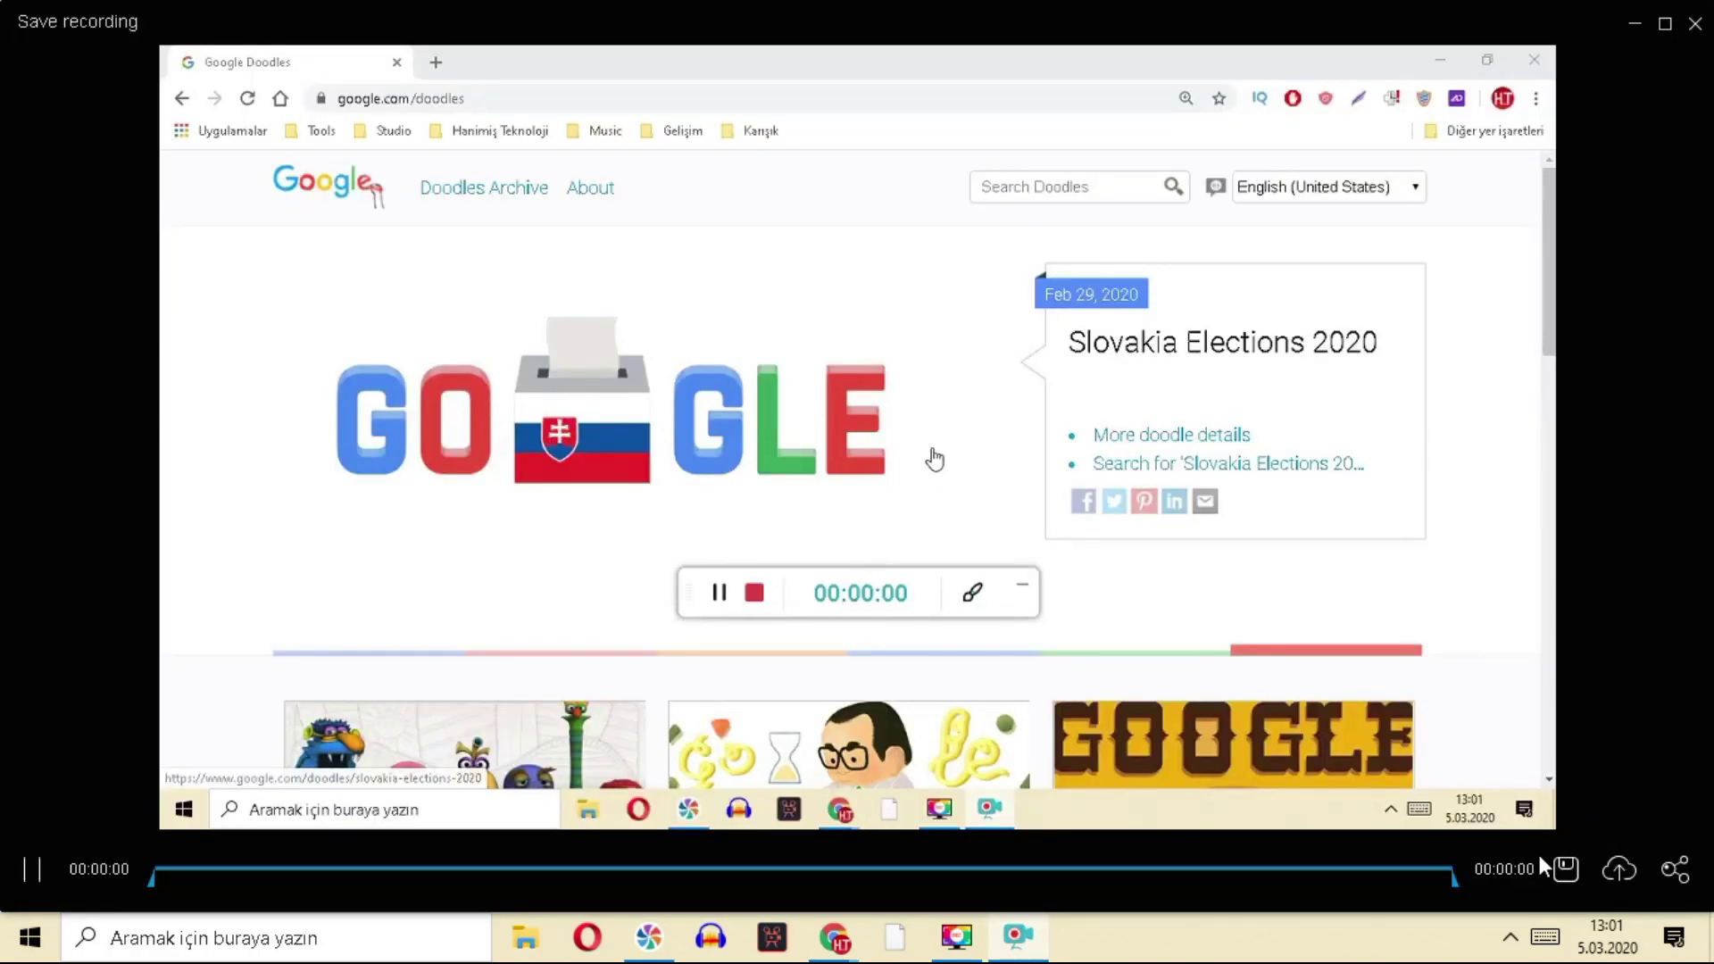
- Rewind the new recording's preview to the start and save it as a video file
{"action": "left_click", "coordinate": [35, 870]}
{"action": "left_click_drag", "start_coordinate": [804, 868], "coordinate": [152, 869]}
{"action": "left_click", "coordinate": [1569, 870]}
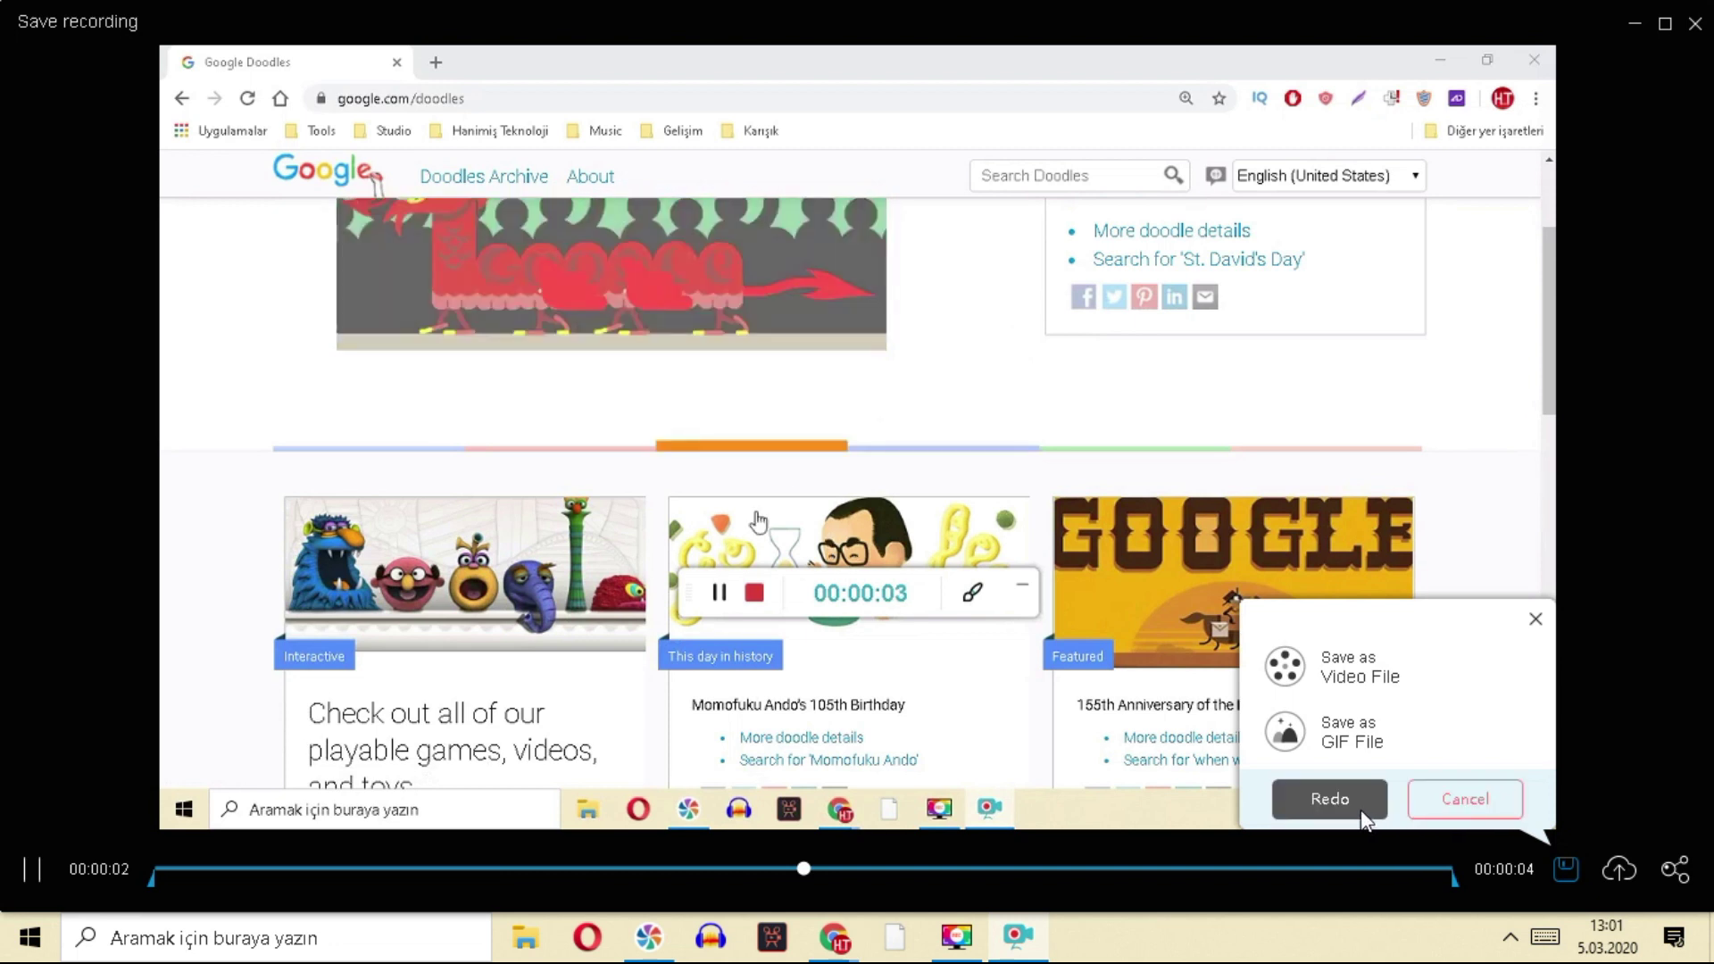
{"action": "left_click", "coordinate": [1401, 671]}
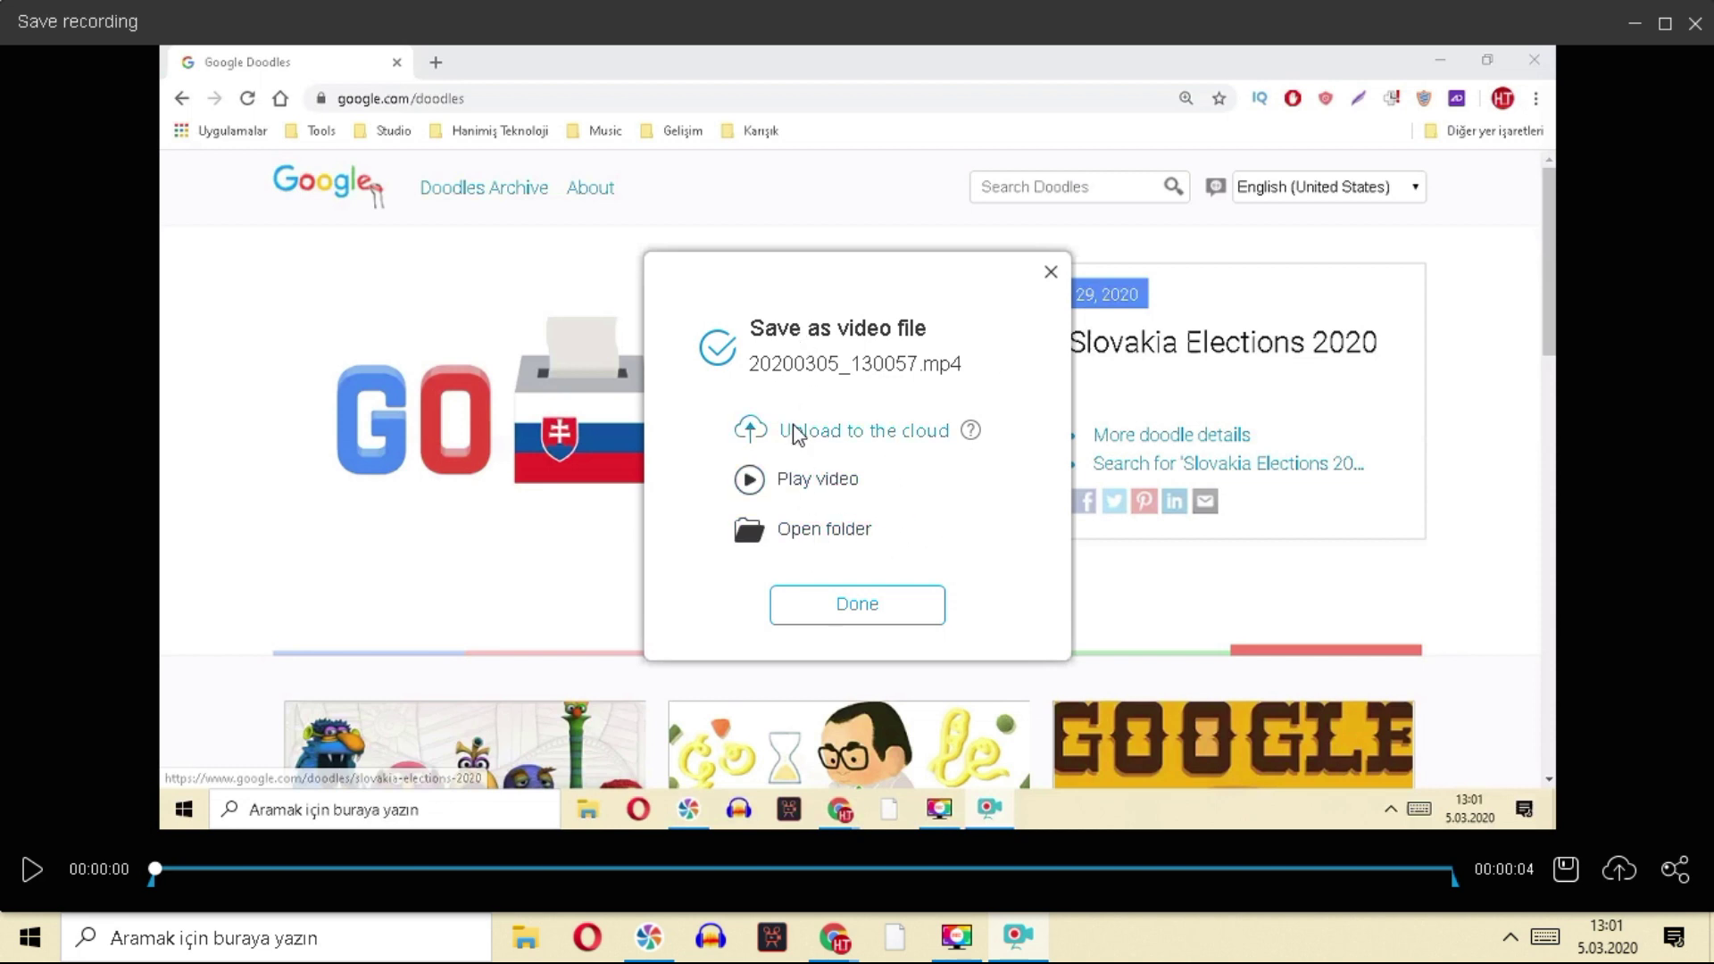
- Open the recorder's output folder, examine the saved MP4 recordings and their location, and close the folder
{"action": "left_click", "coordinate": [816, 535]}
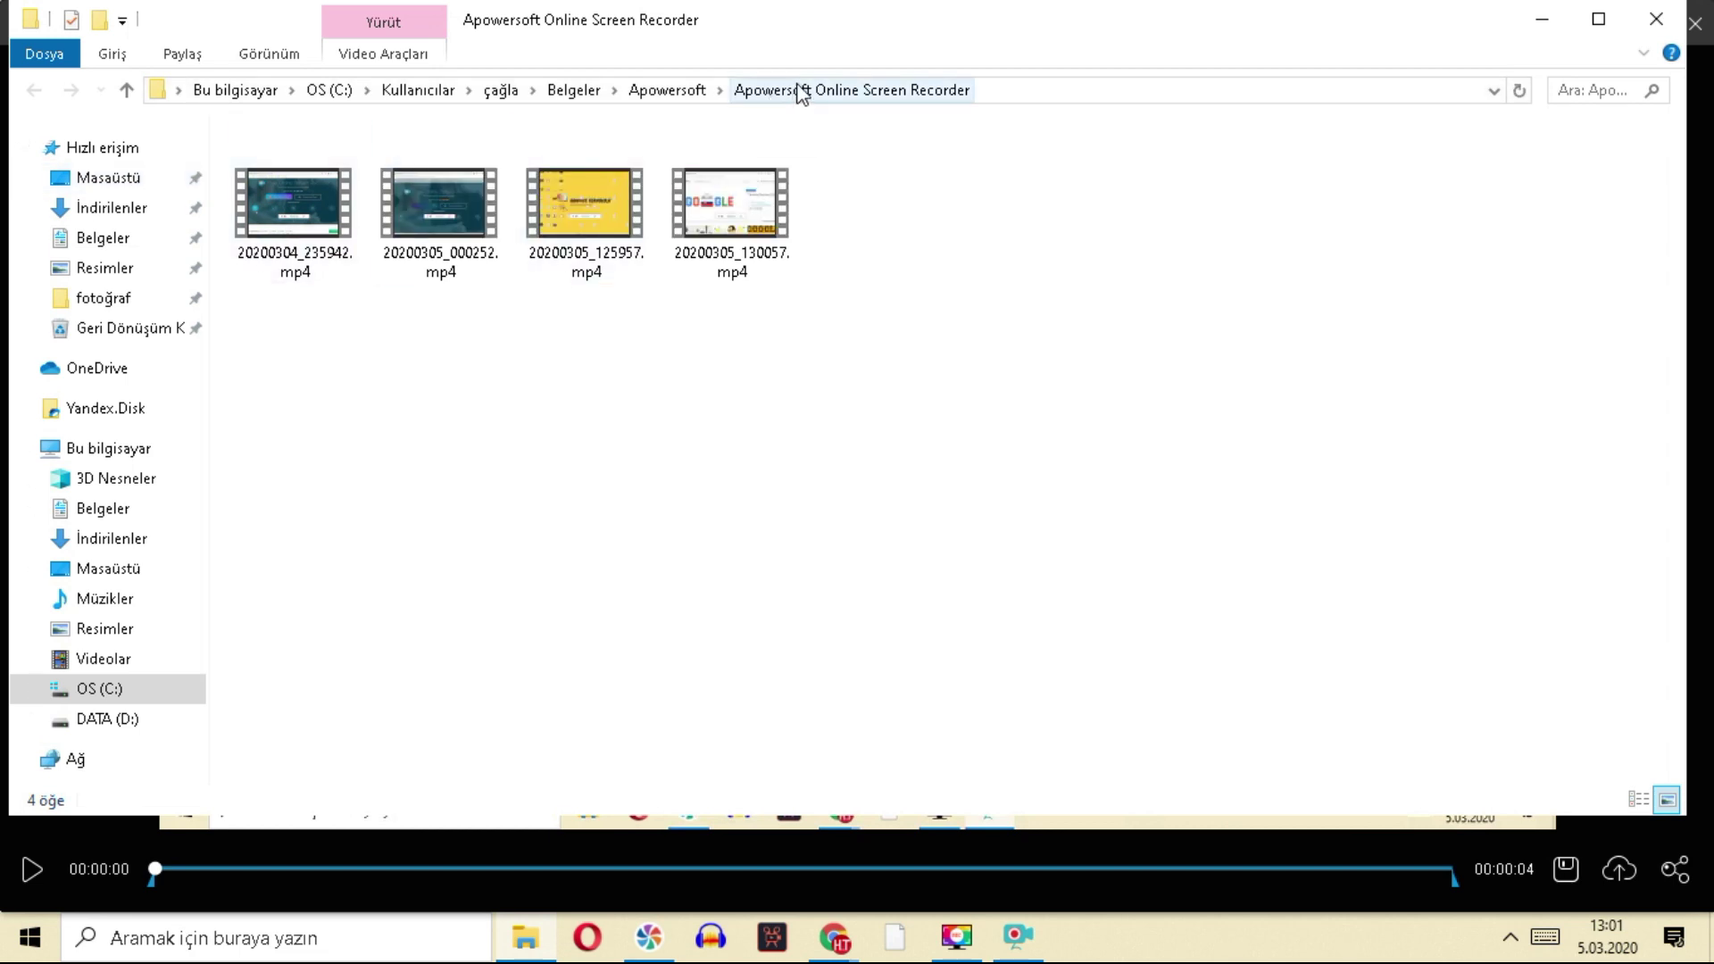
{"action": "left_click_drag", "start_coordinate": [866, 310], "coordinate": [215, 121]}
{"action": "left_click", "coordinate": [387, 318]}
{"action": "left_click", "coordinate": [325, 275]}
{"action": "left_click", "coordinate": [415, 277]}
{"action": "left_click", "coordinate": [585, 259]}
{"action": "left_click", "coordinate": [773, 245]}
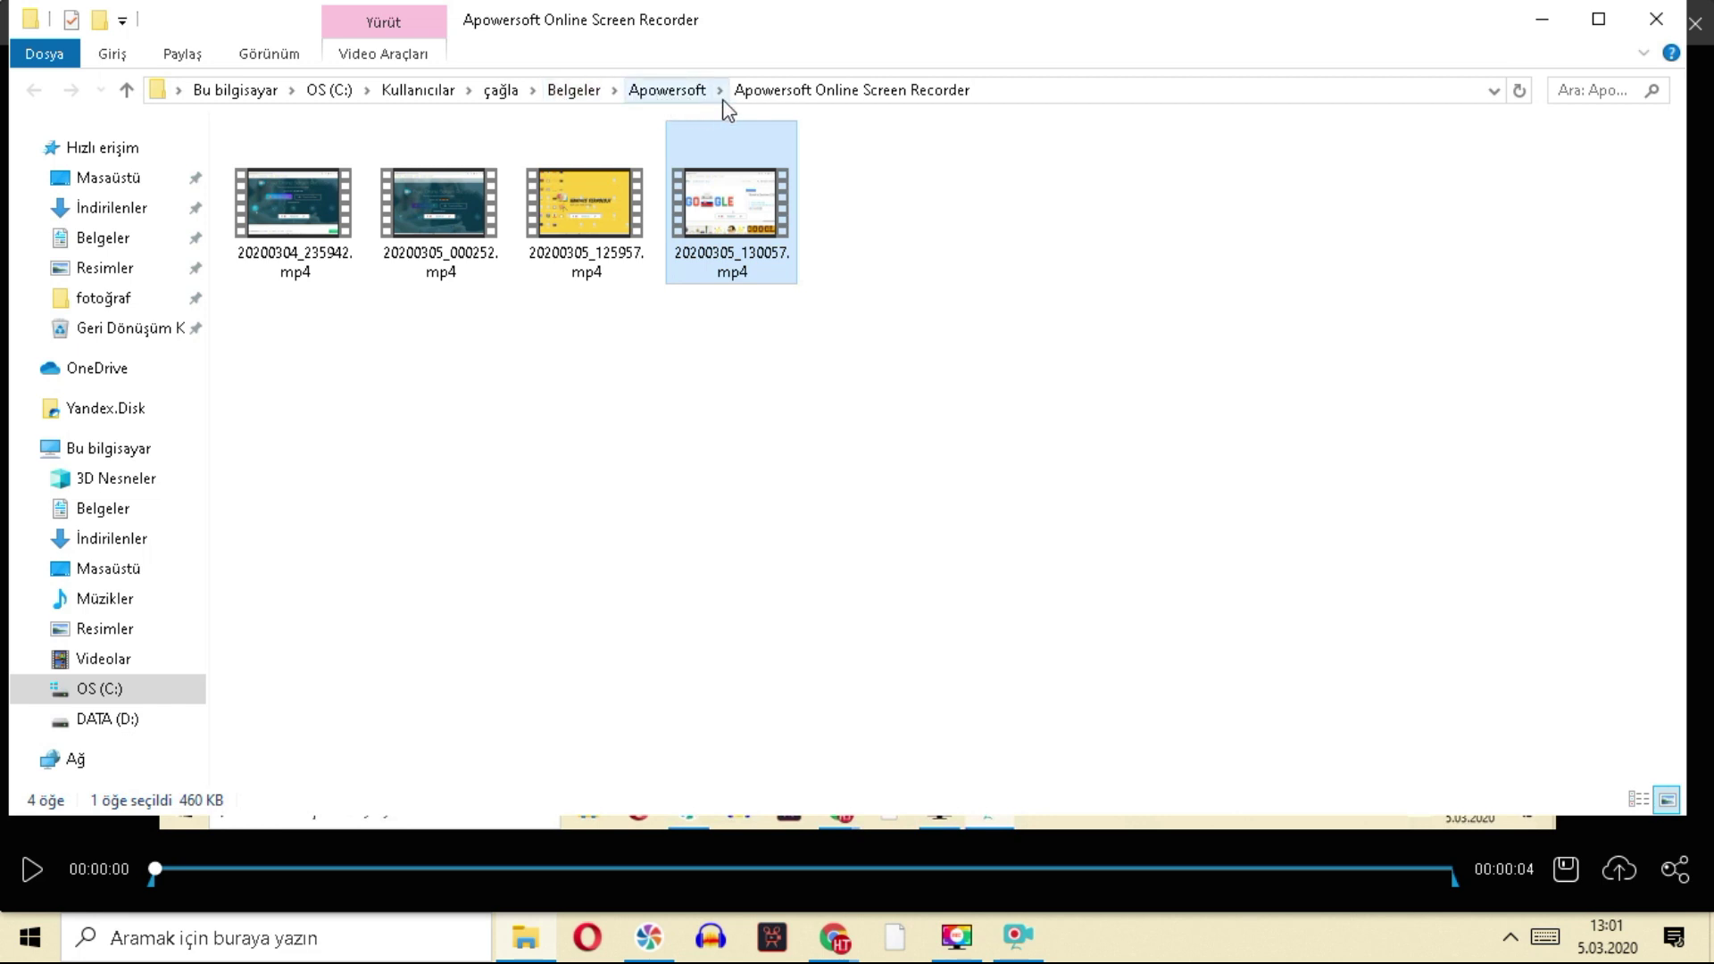
{"action": "left_click", "coordinate": [800, 89]}
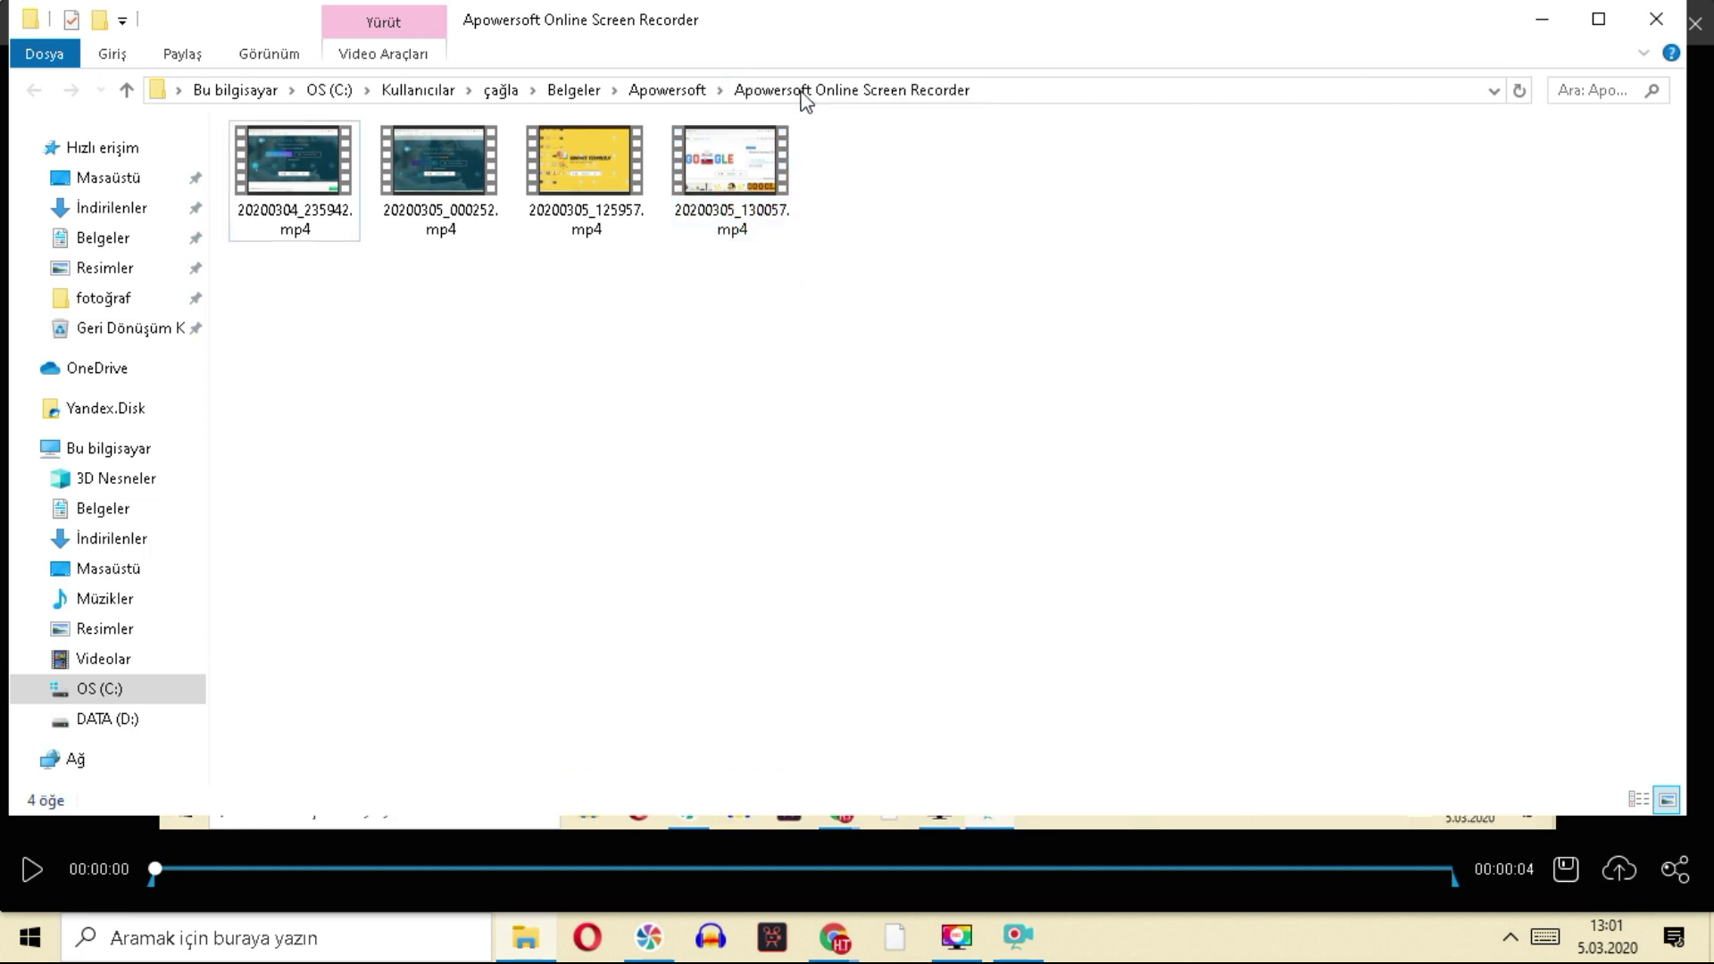
{"action": "left_click", "coordinate": [316, 172]}
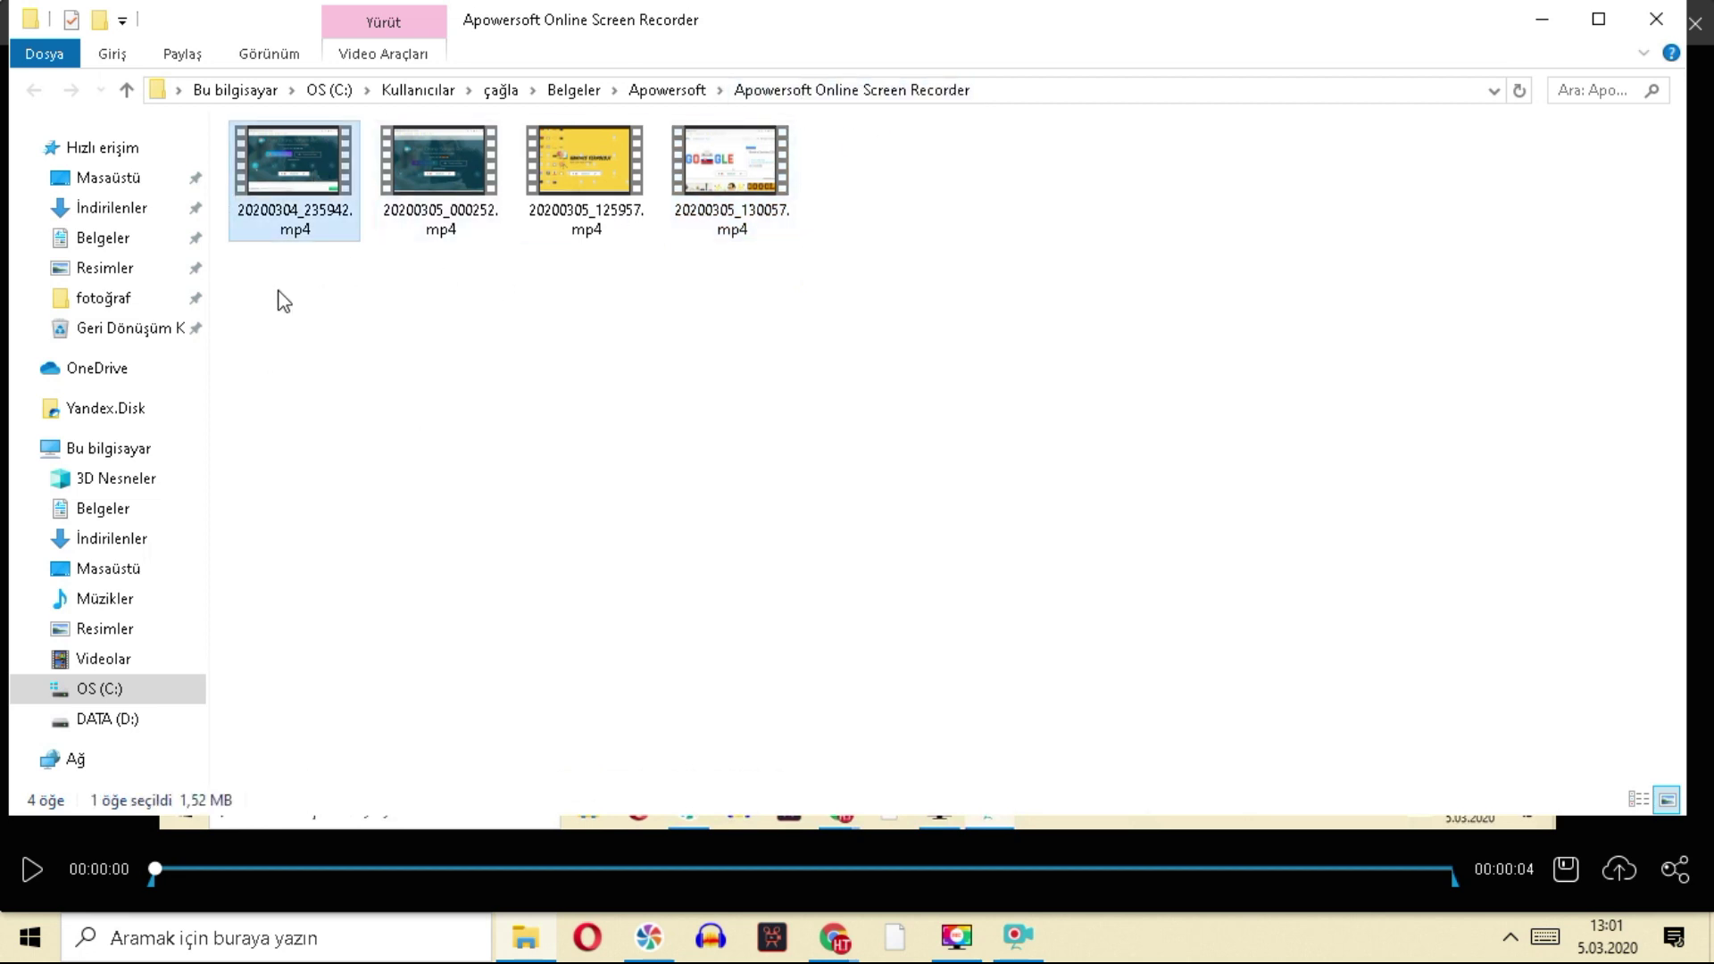
{"action": "left_click", "coordinate": [768, 184]}
{"action": "left_click", "coordinate": [533, 207]}
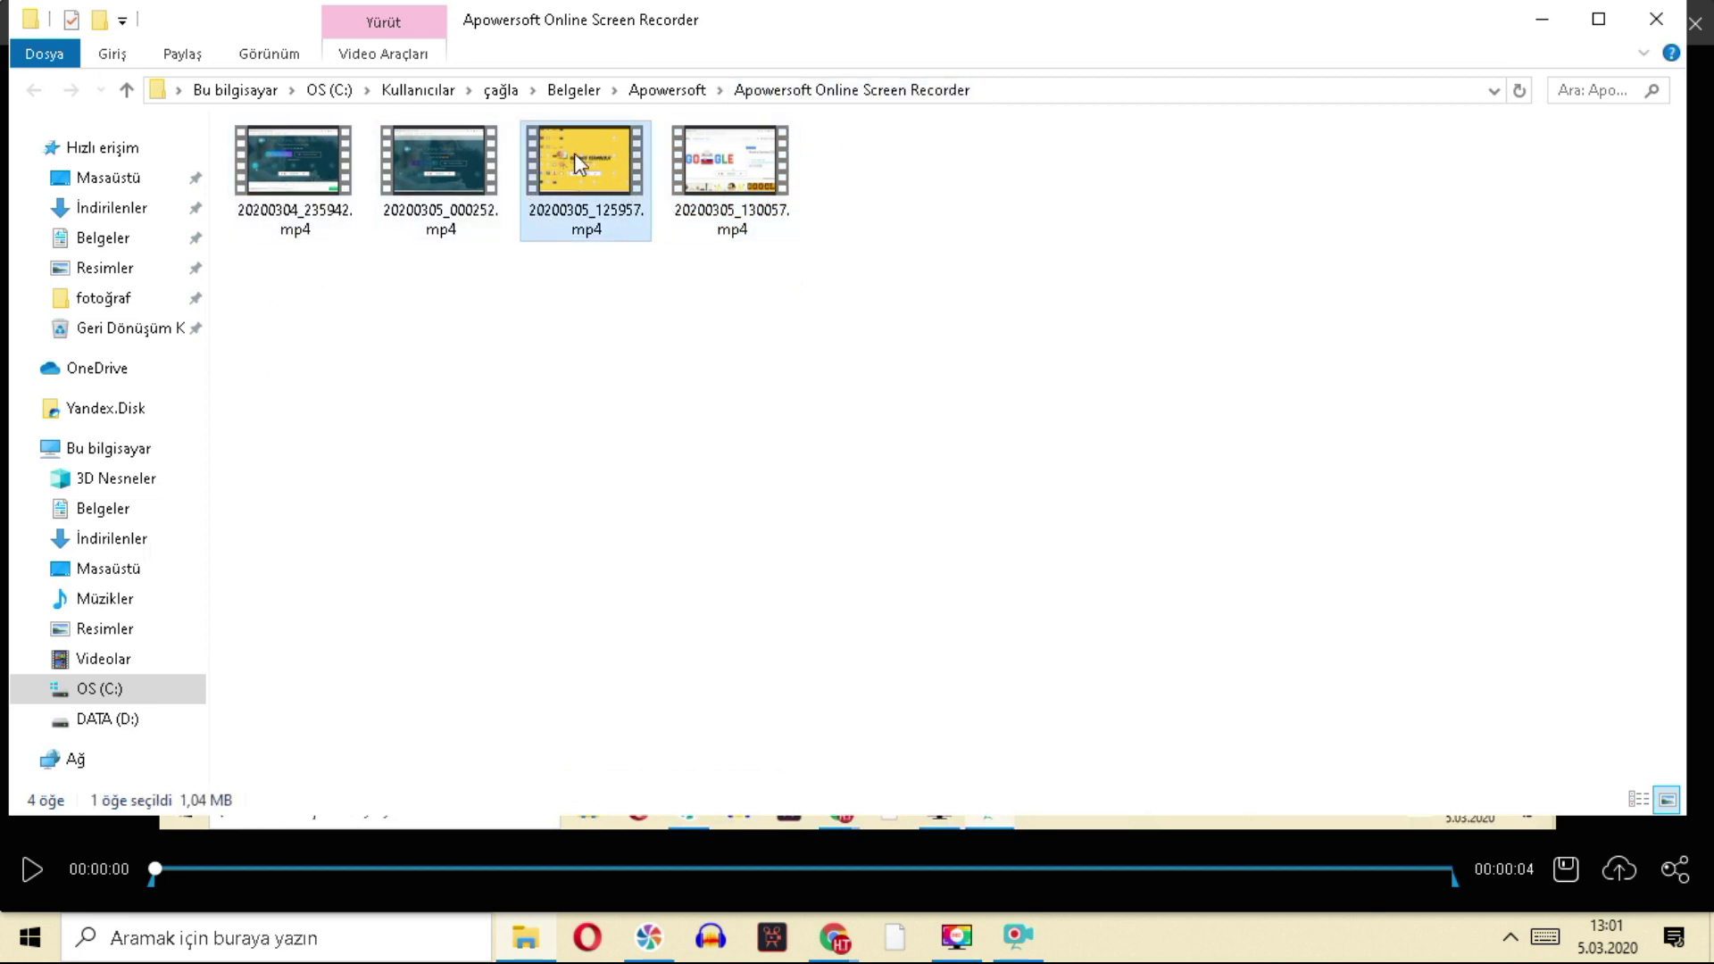
{"action": "key", "text": "Left"}
{"action": "key", "text": "Left"}
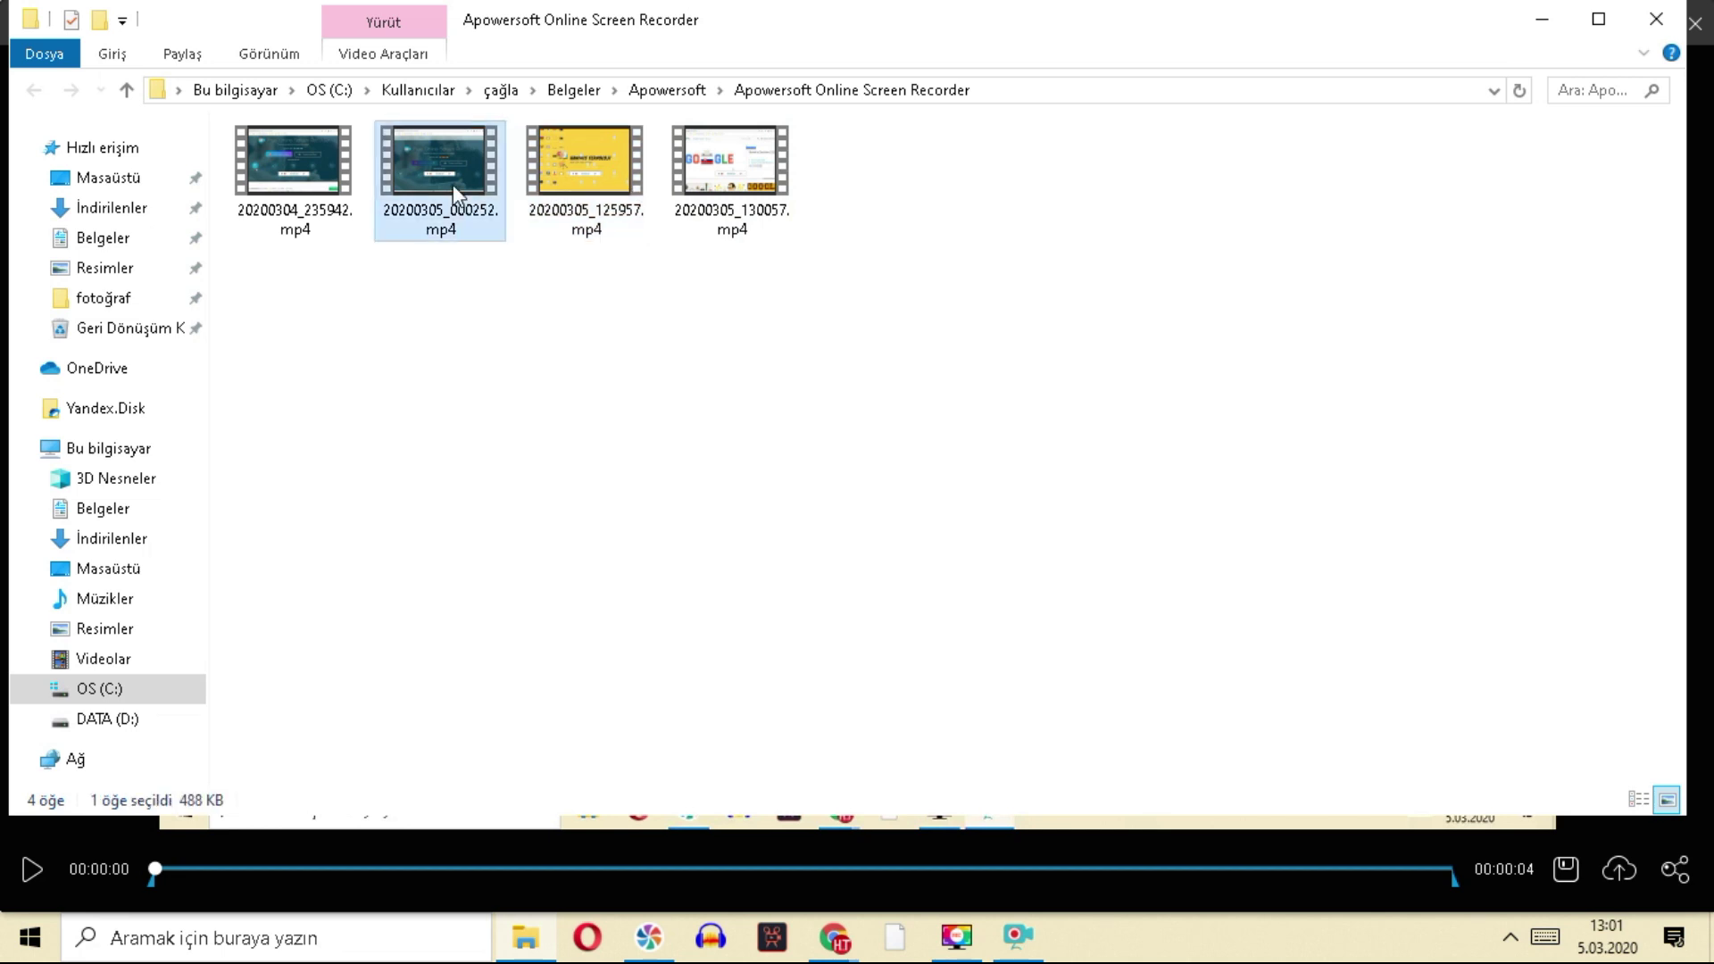
{"action": "left_click", "coordinate": [572, 186]}
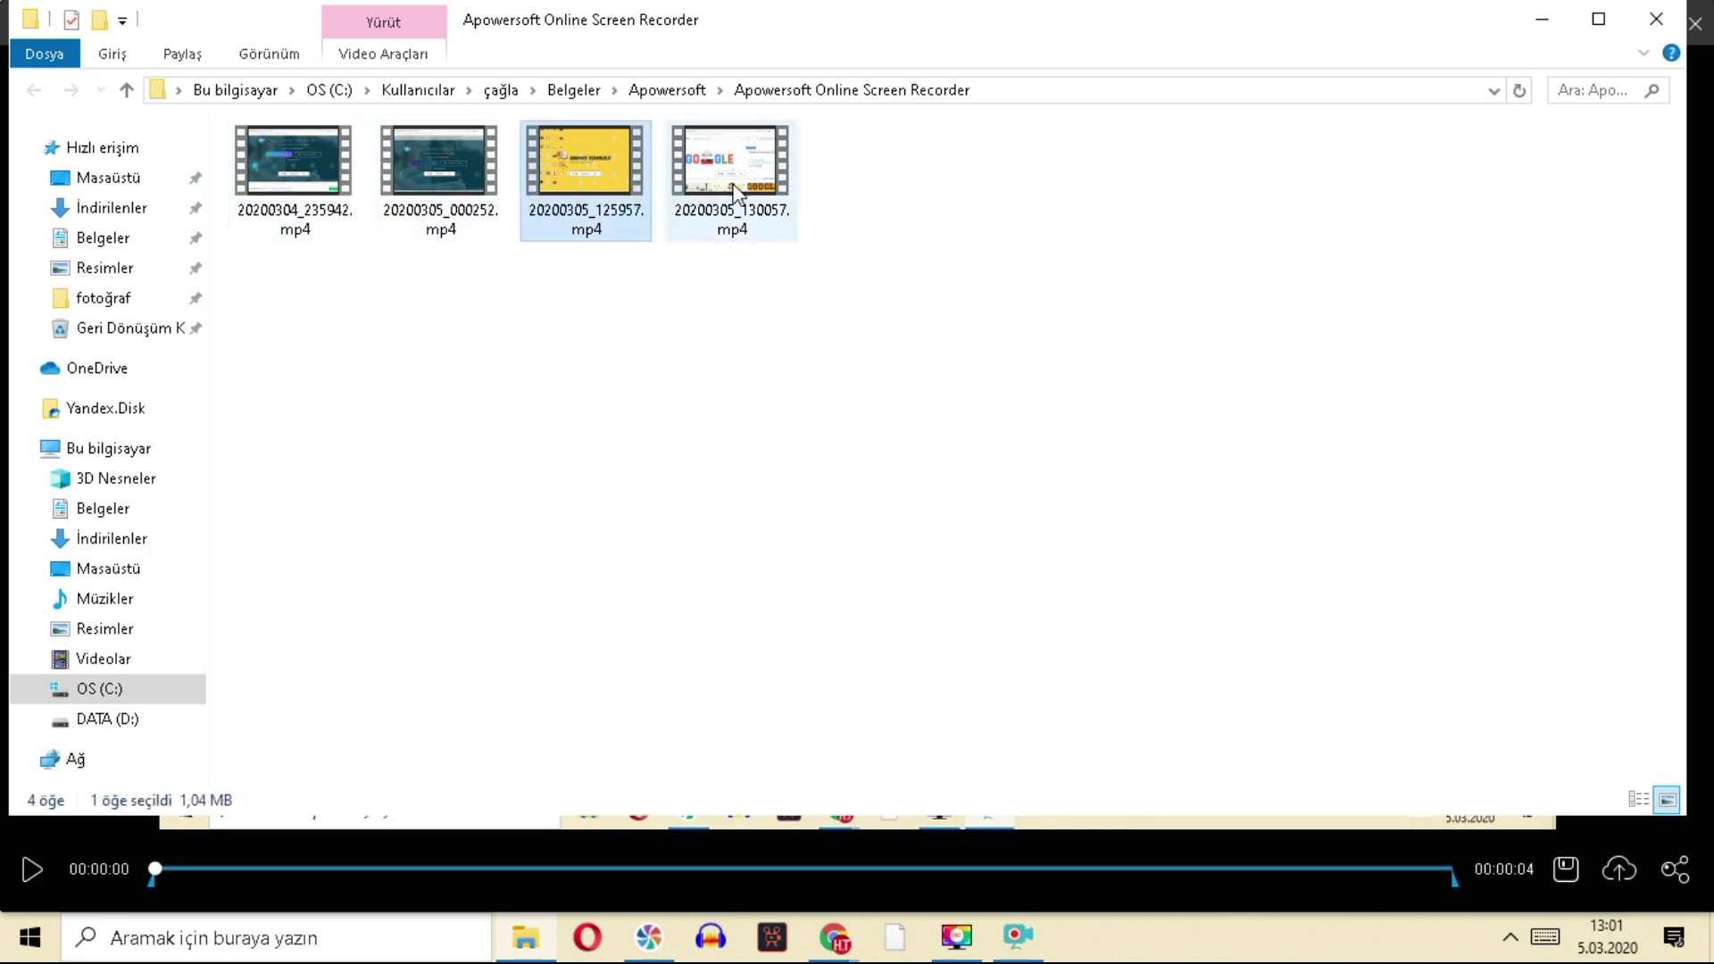
{"action": "key", "text": "Left"}
{"action": "left_click", "coordinate": [1656, 18]}
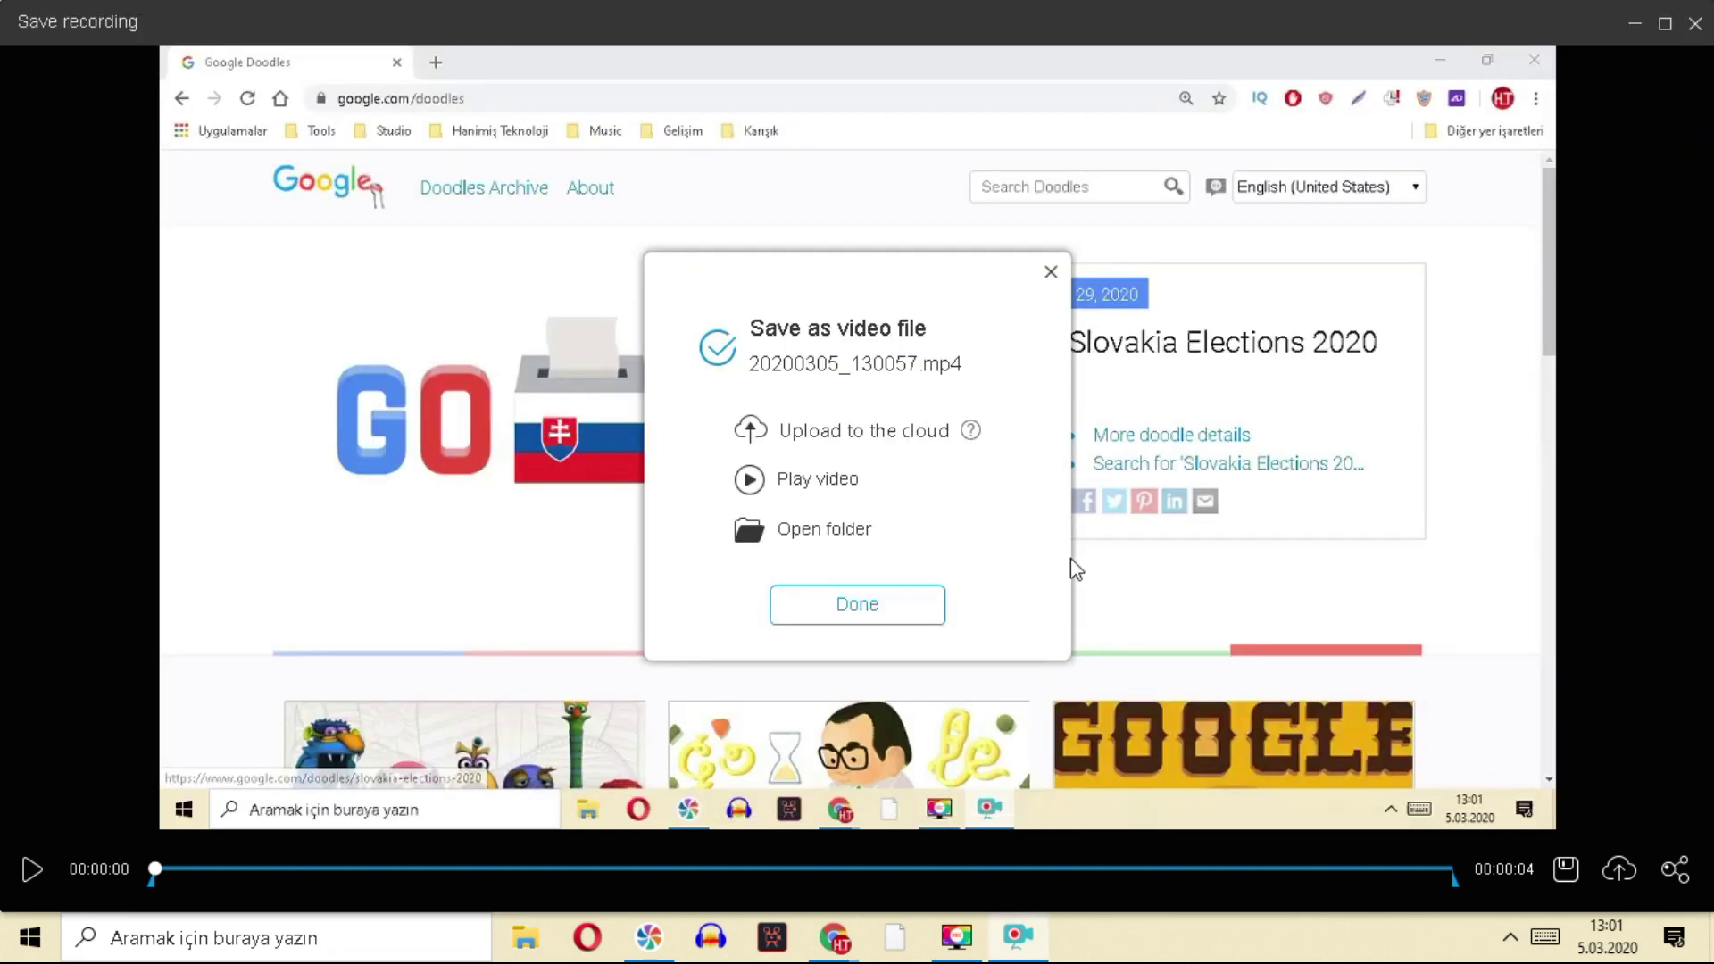
- Finish the save, and close the recording preview and the Google Doodles browser window
{"action": "left_click", "coordinate": [908, 617]}
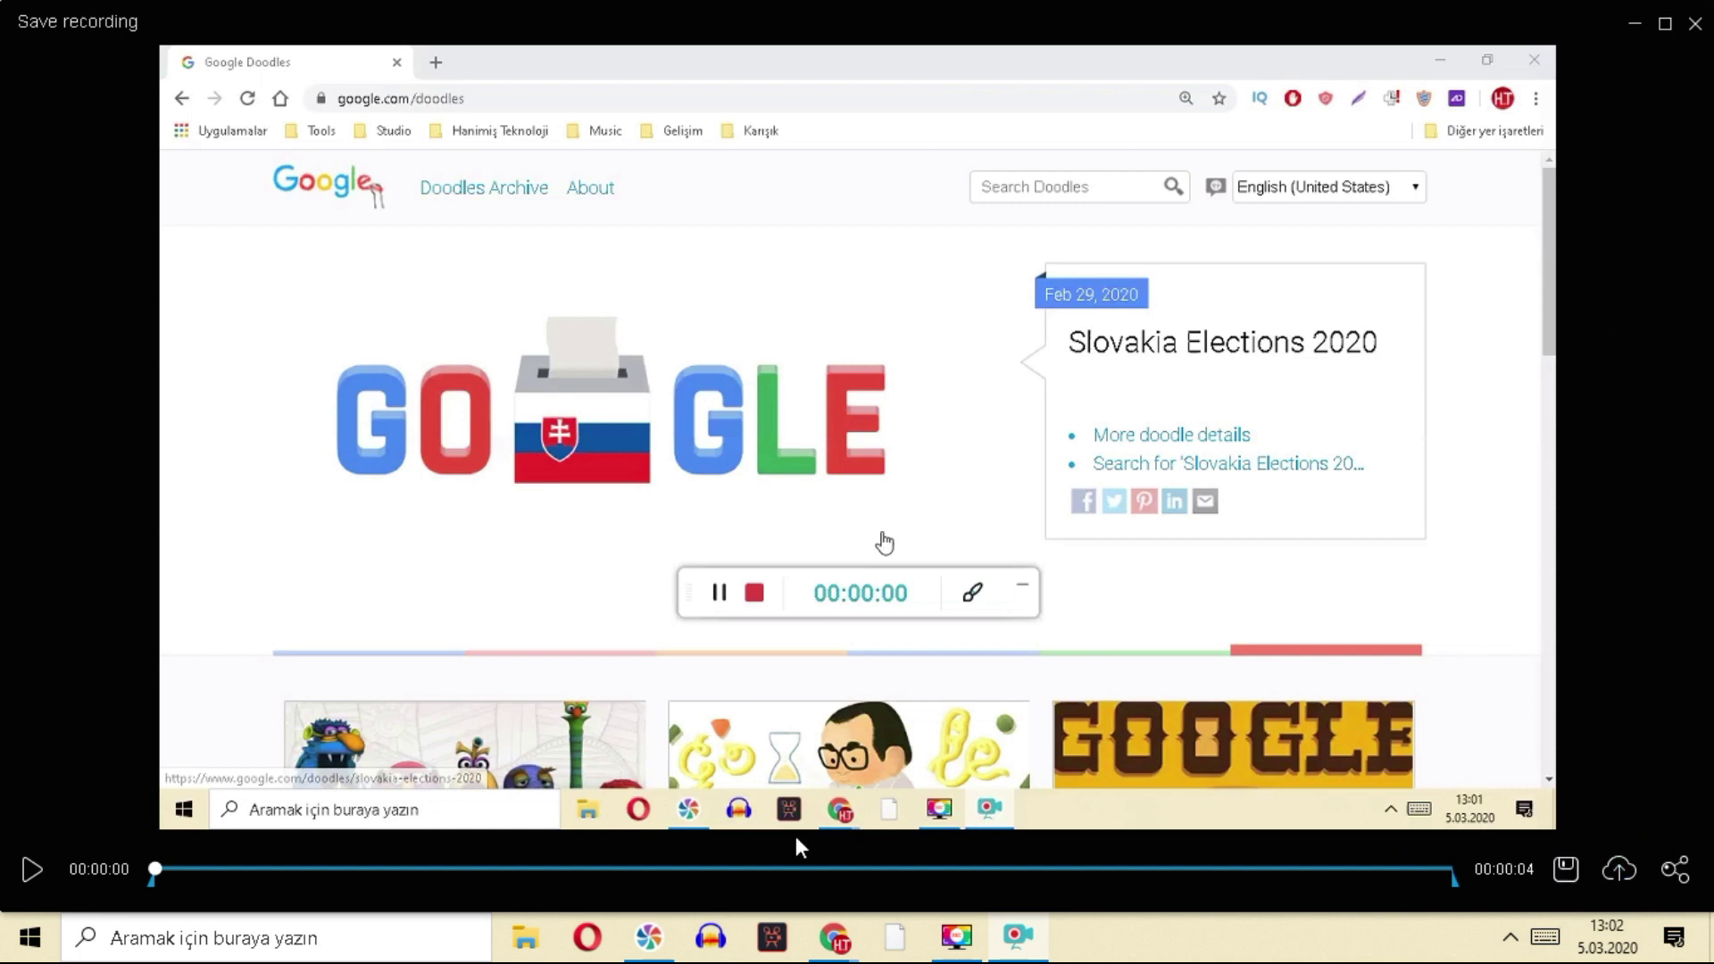
{"action": "left_click", "coordinate": [1696, 24]}
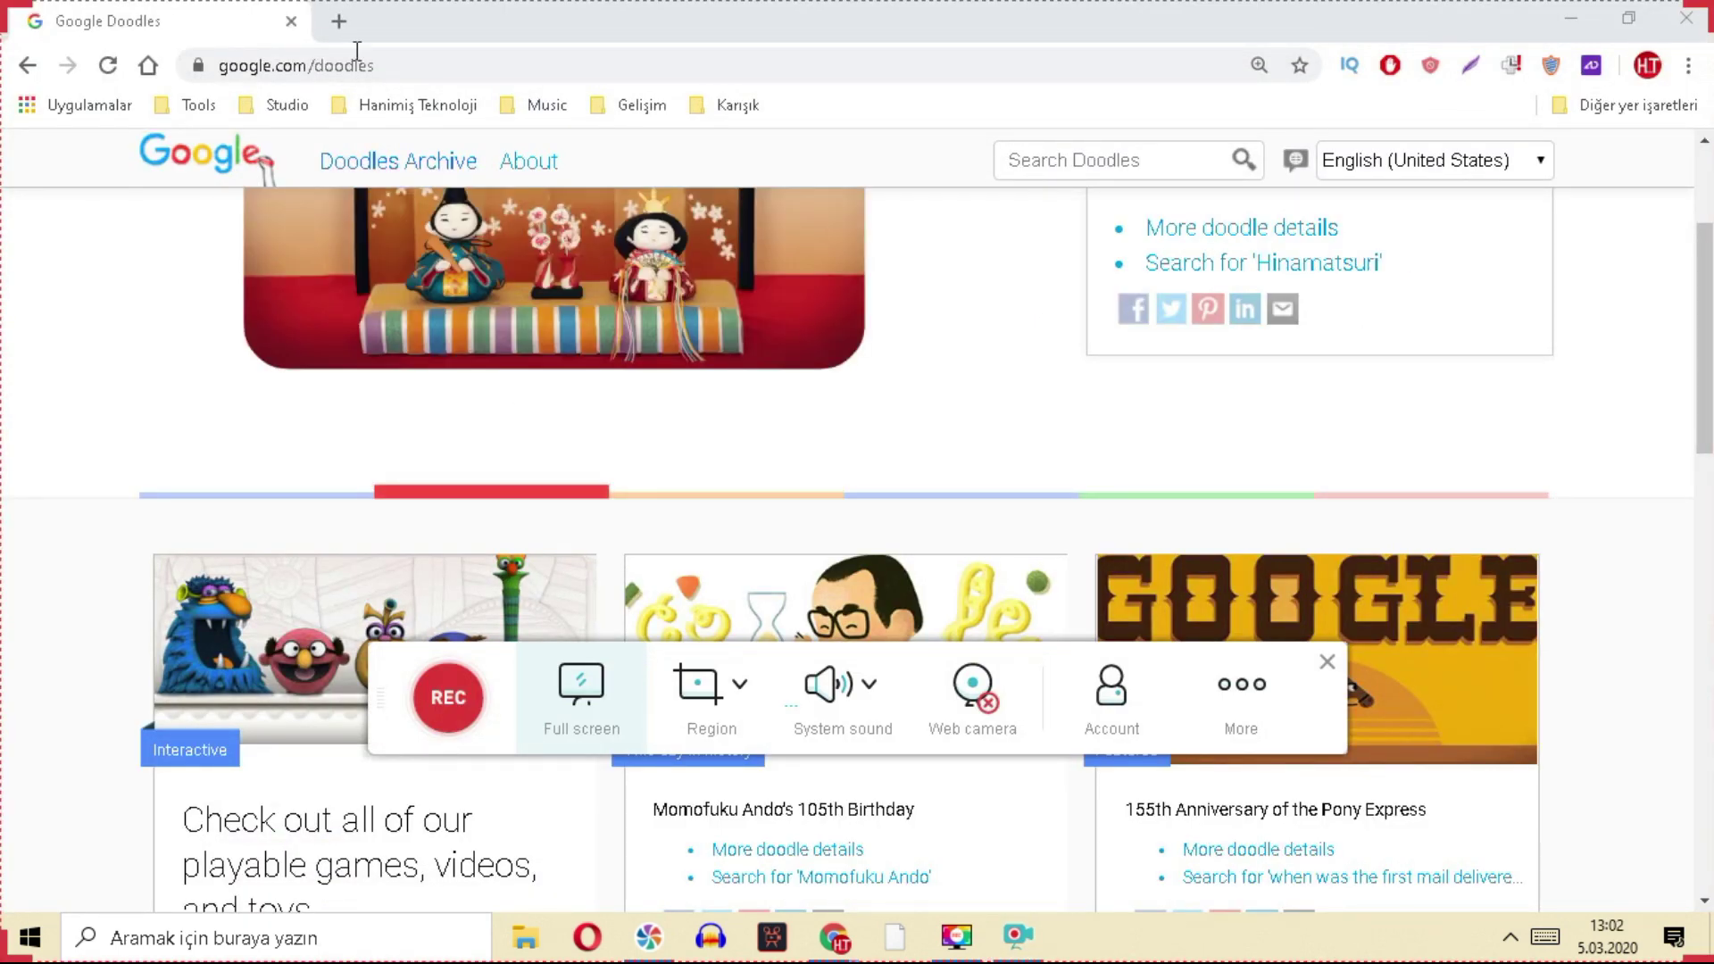
{"action": "left_click", "coordinate": [1687, 18]}
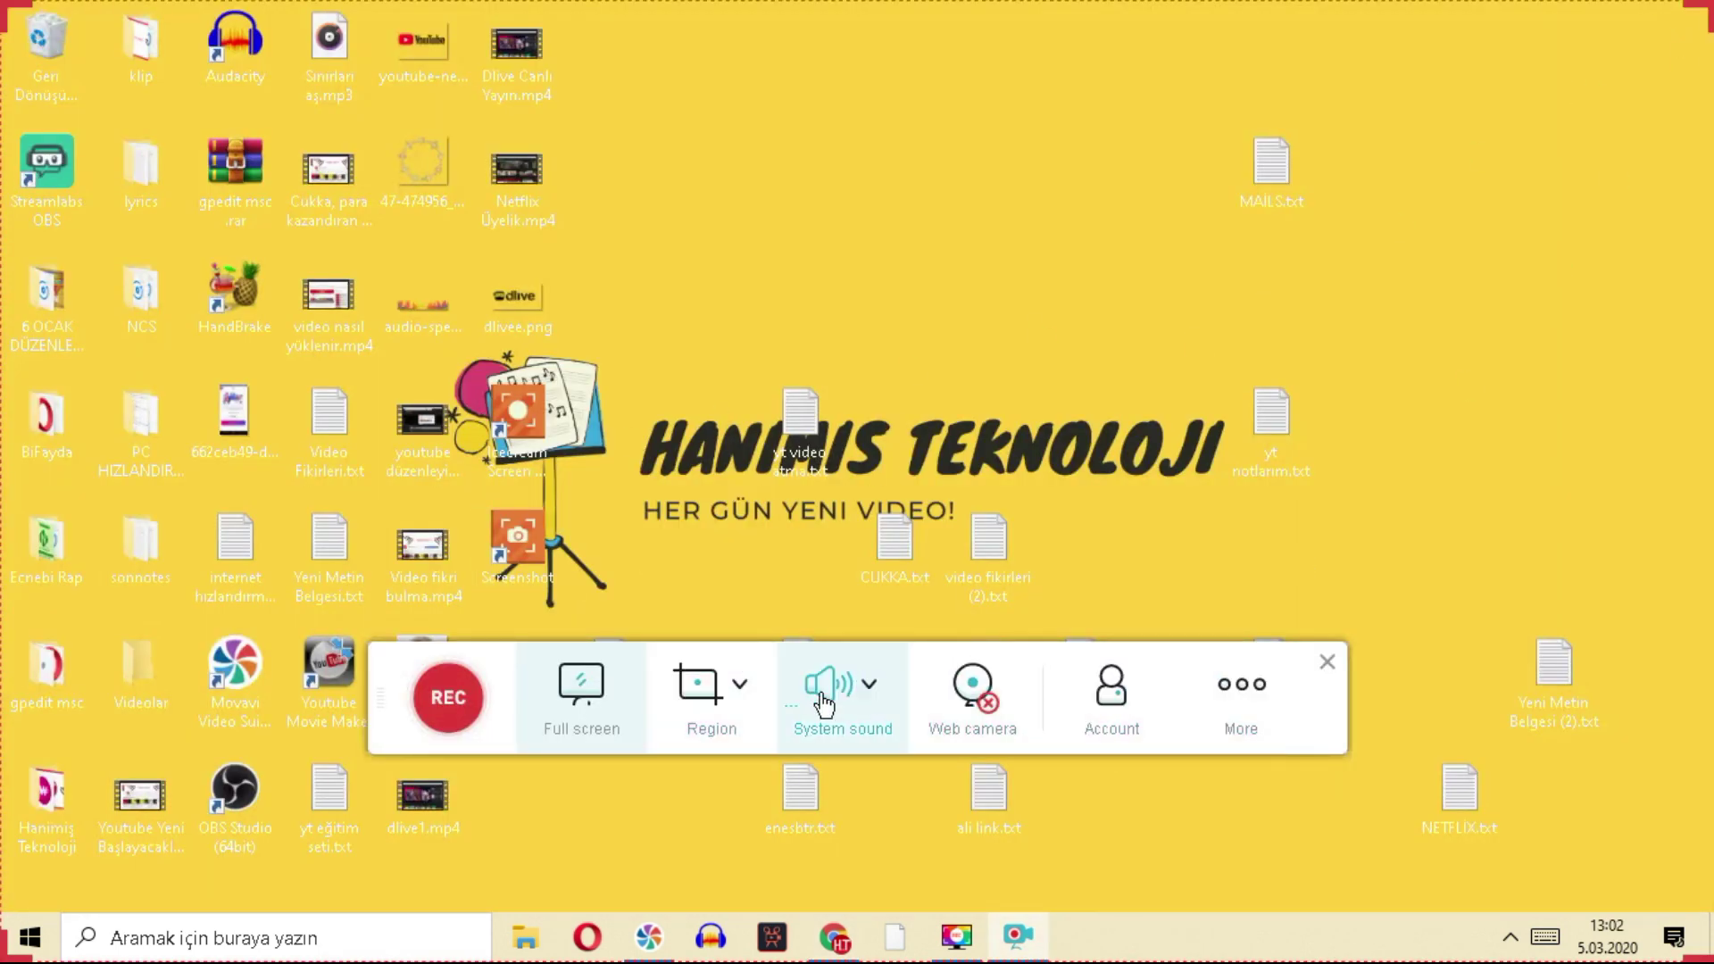
- Set the recorder's audio source to System sound and microphone
{"action": "left_click", "coordinate": [866, 686]}
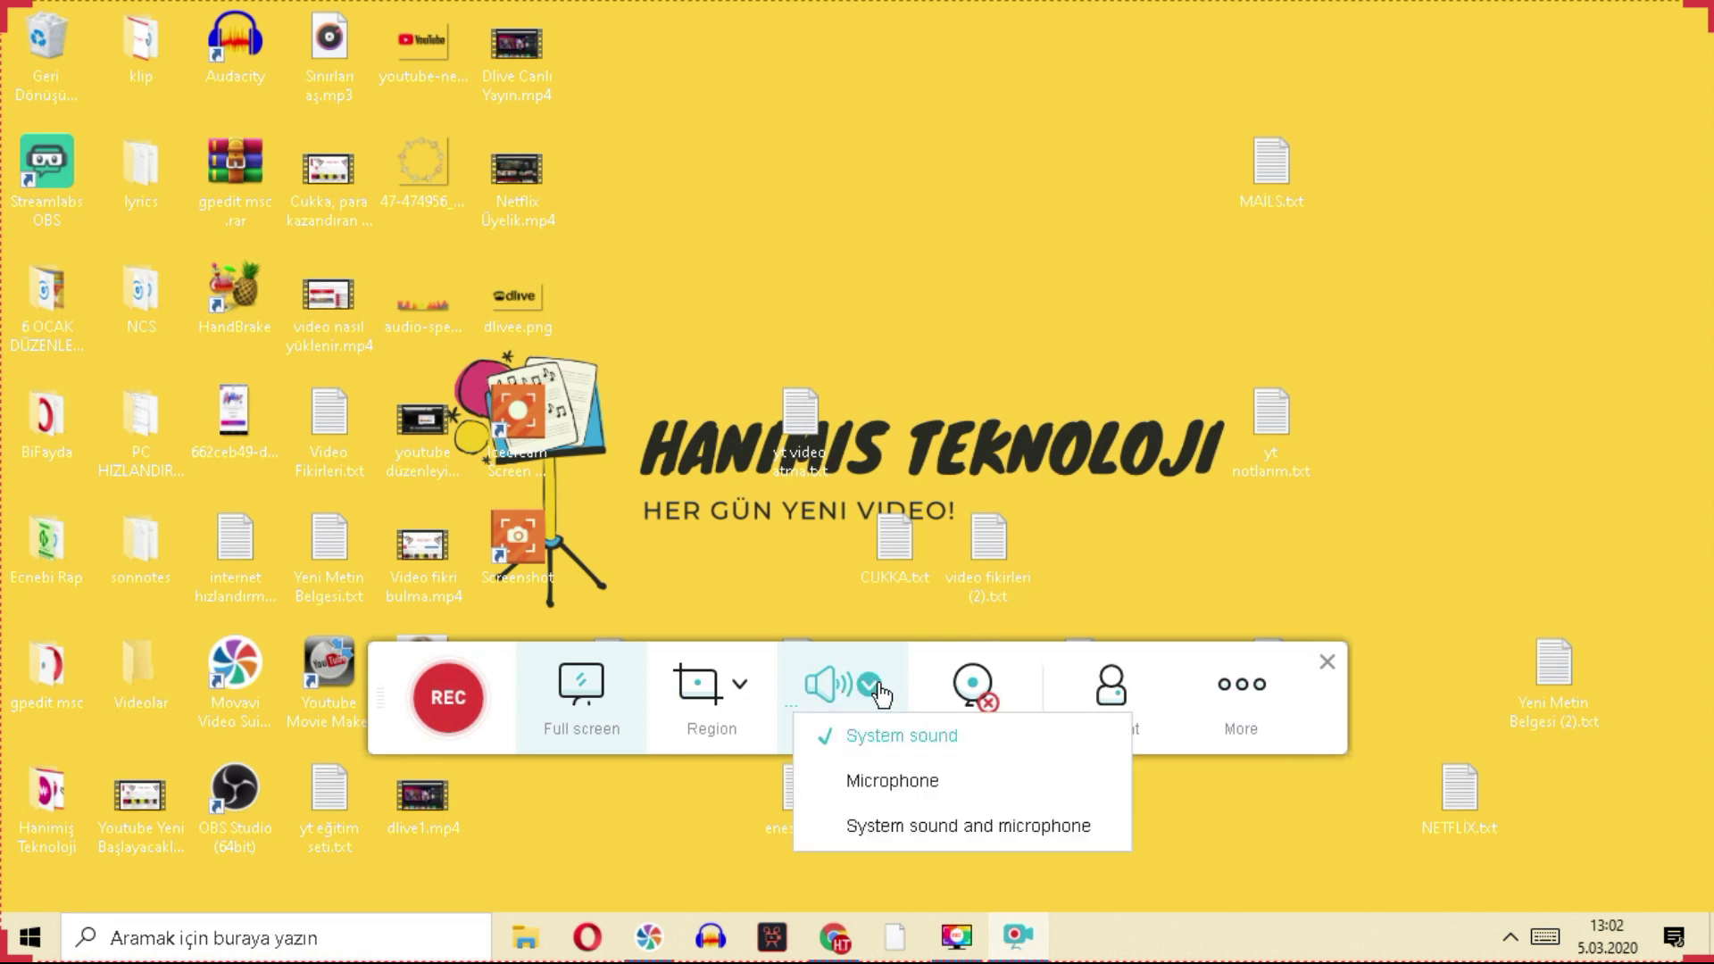
{"action": "left_click", "coordinate": [911, 831]}
- Try the web camera overlay by moving it across the desktop, and turn it off
{"action": "left_click", "coordinate": [974, 690]}
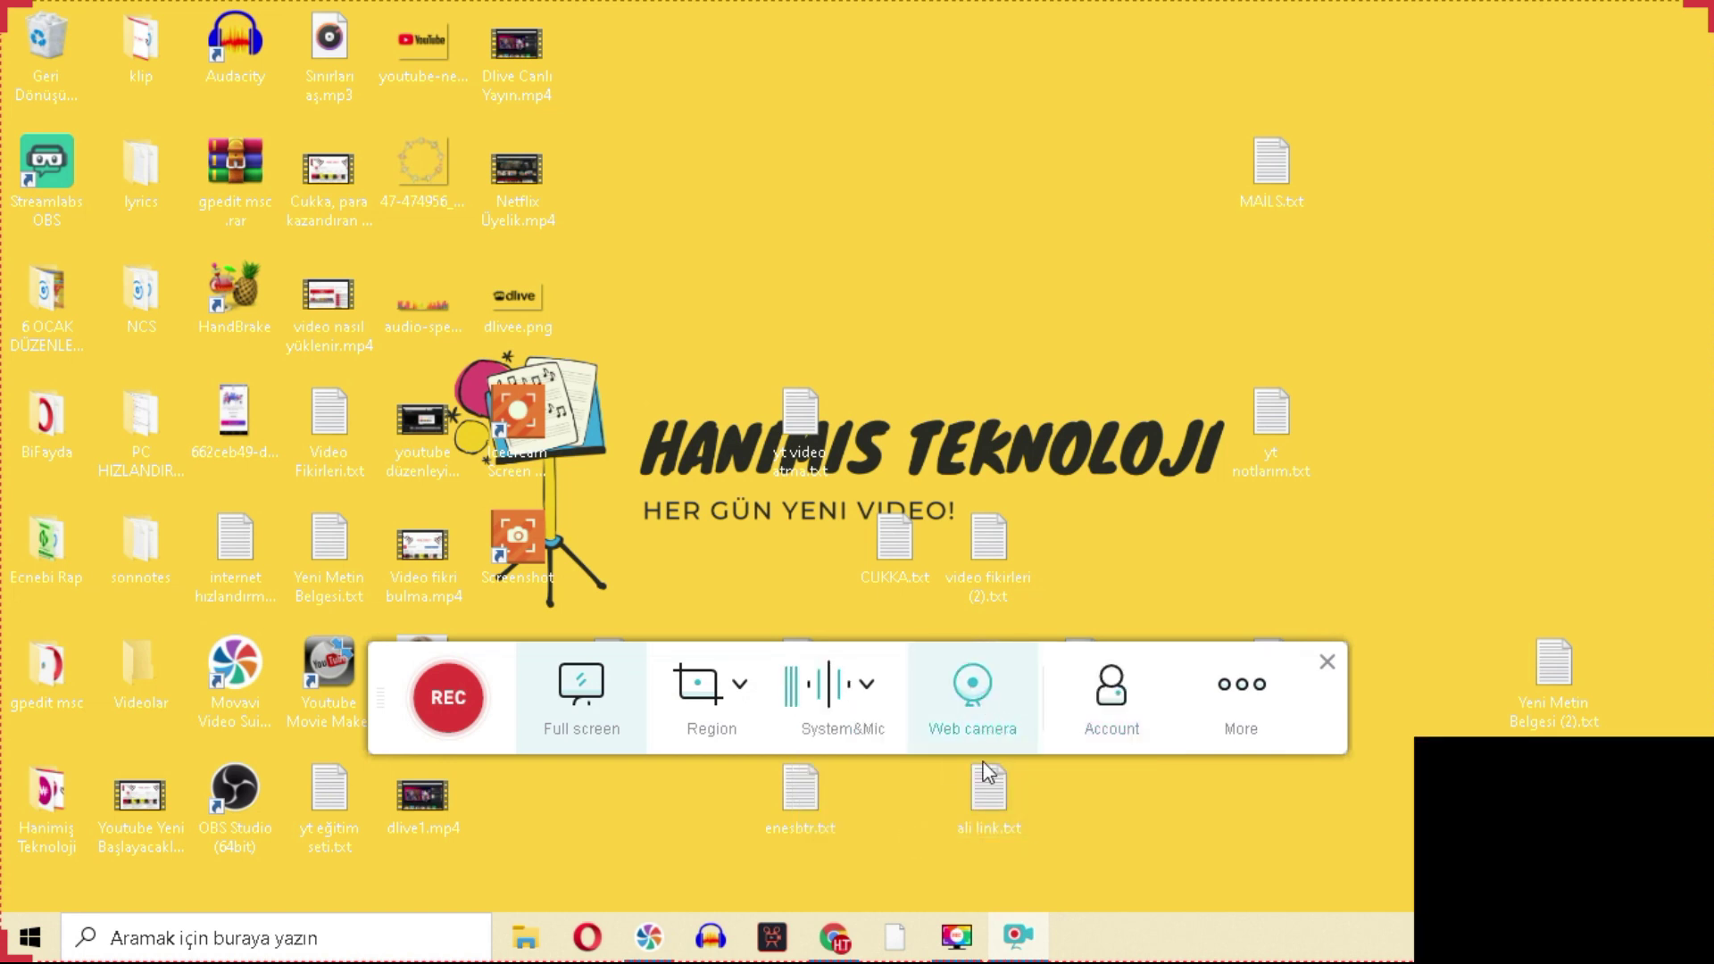
{"action": "left_click_drag", "start_coordinate": [1564, 800], "coordinate": [1244, 418]}
{"action": "left_click", "coordinate": [1345, 315]}
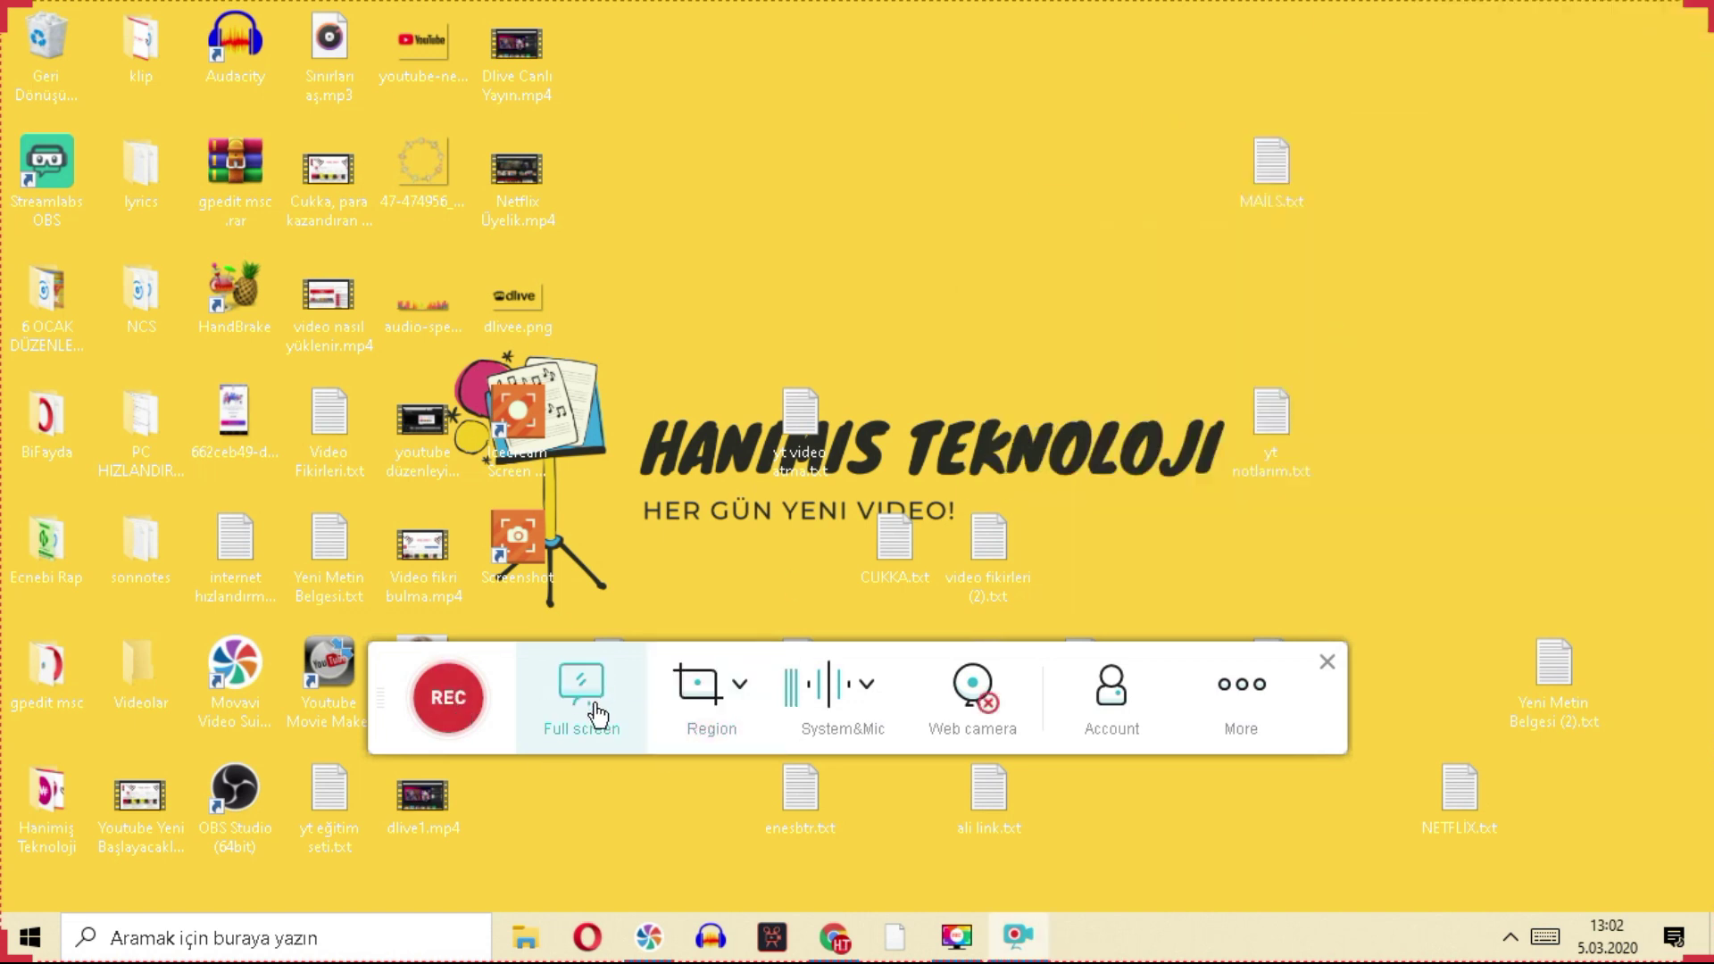
- Define a custom rectangular recording region around the wallpaper's drawing and title, and close the recorder
{"action": "left_click", "coordinate": [738, 687]}
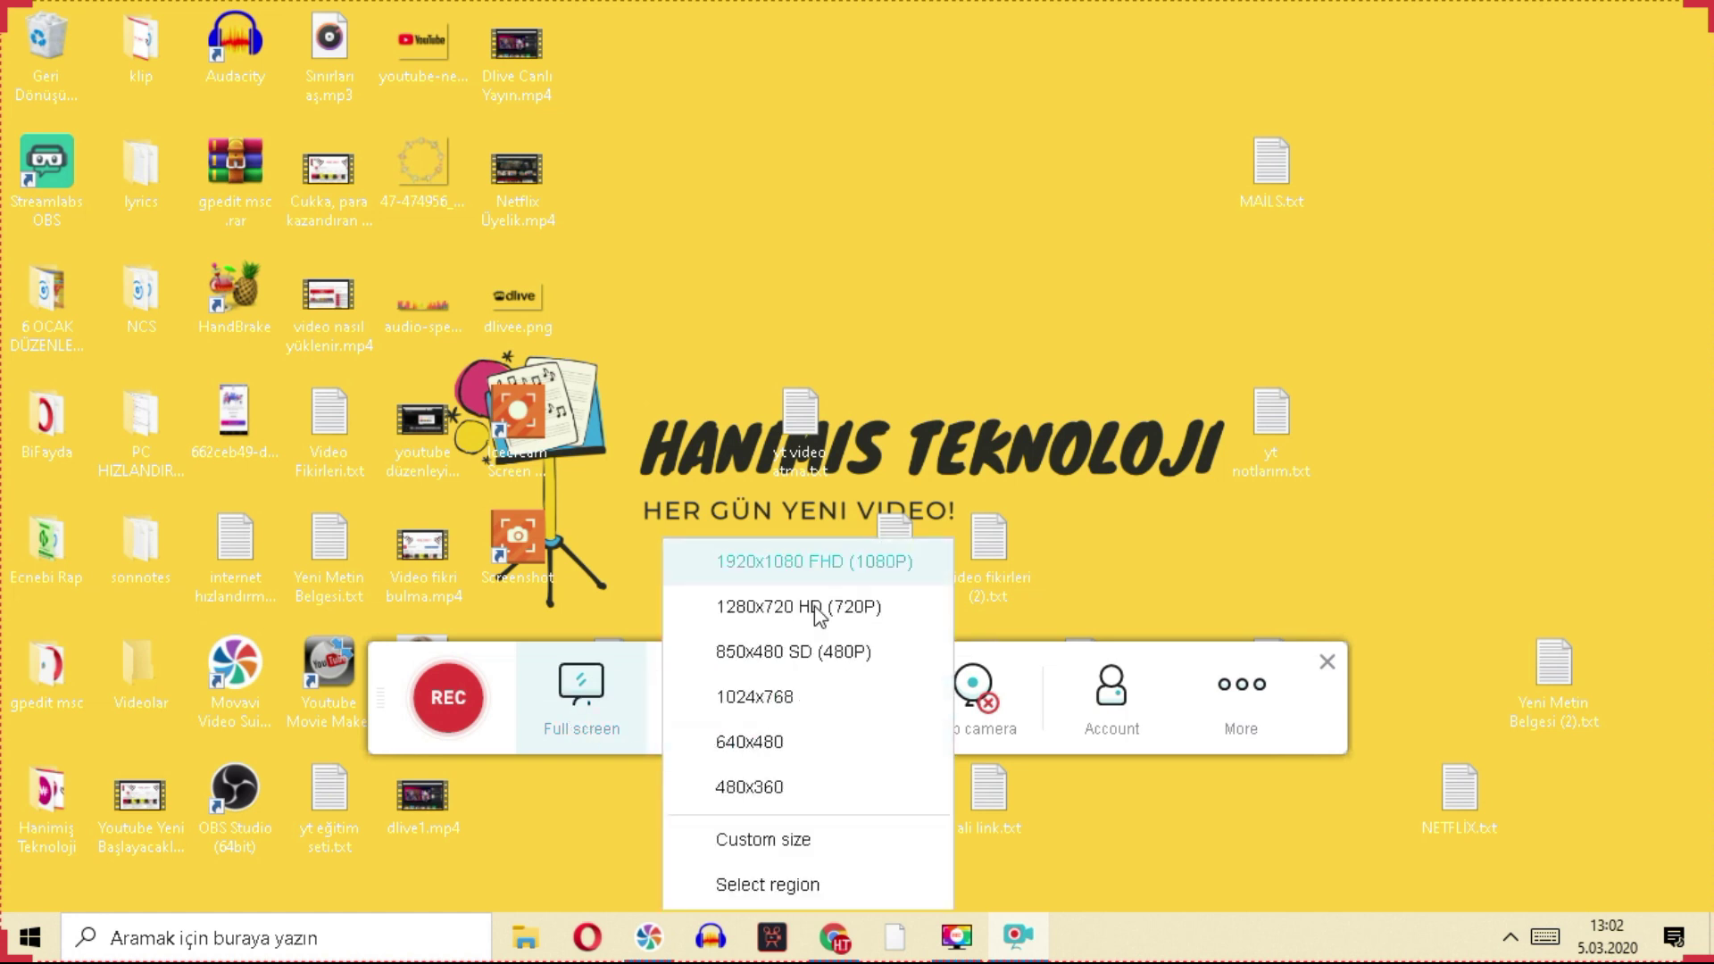
{"action": "left_click", "coordinate": [754, 697]}
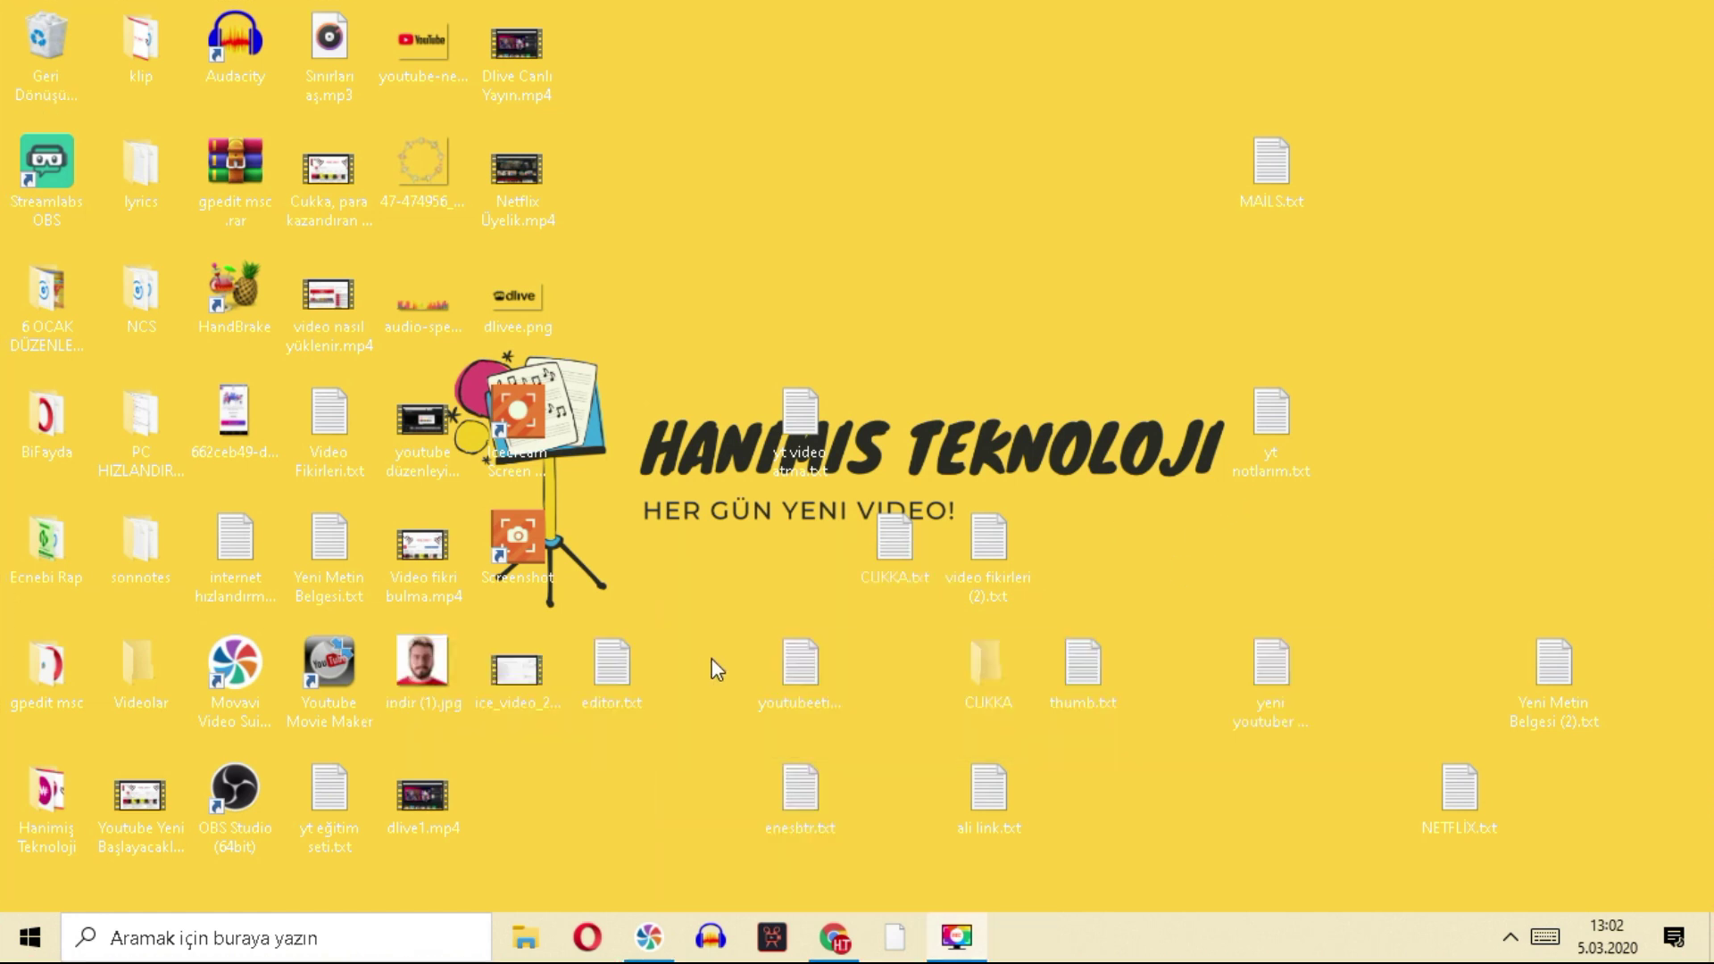
{"action": "left_click_drag", "start_coordinate": [406, 222], "coordinate": [1164, 547]}
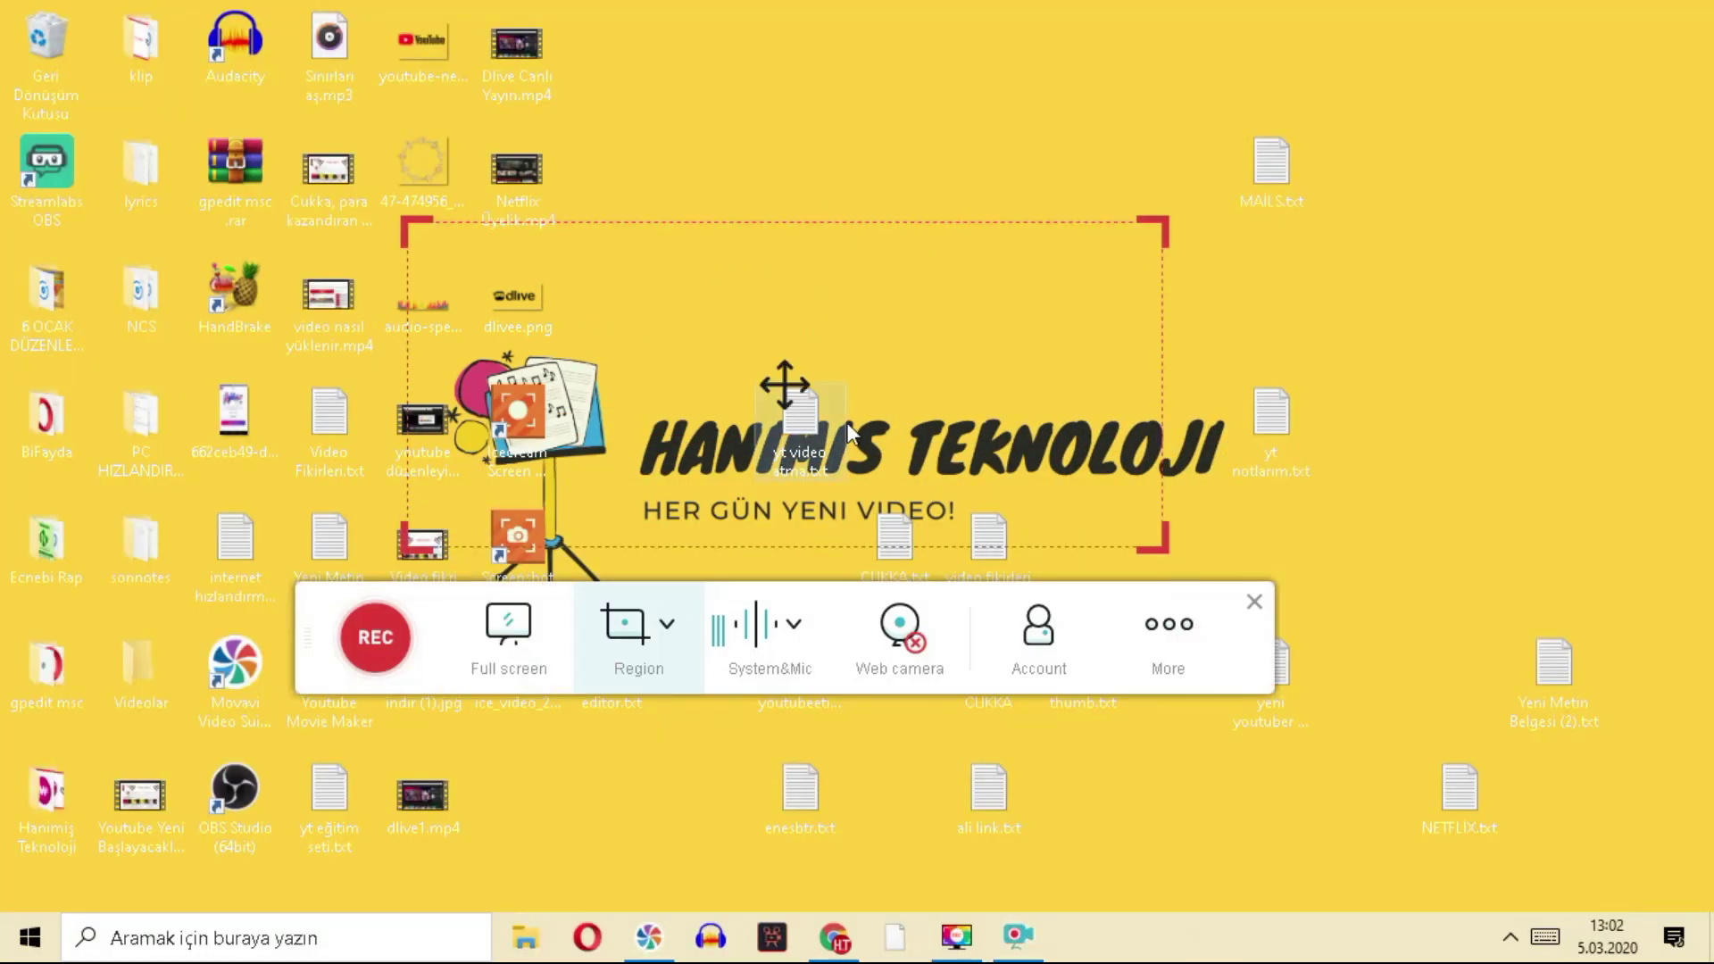
{"action": "left_click", "coordinate": [1254, 601]}
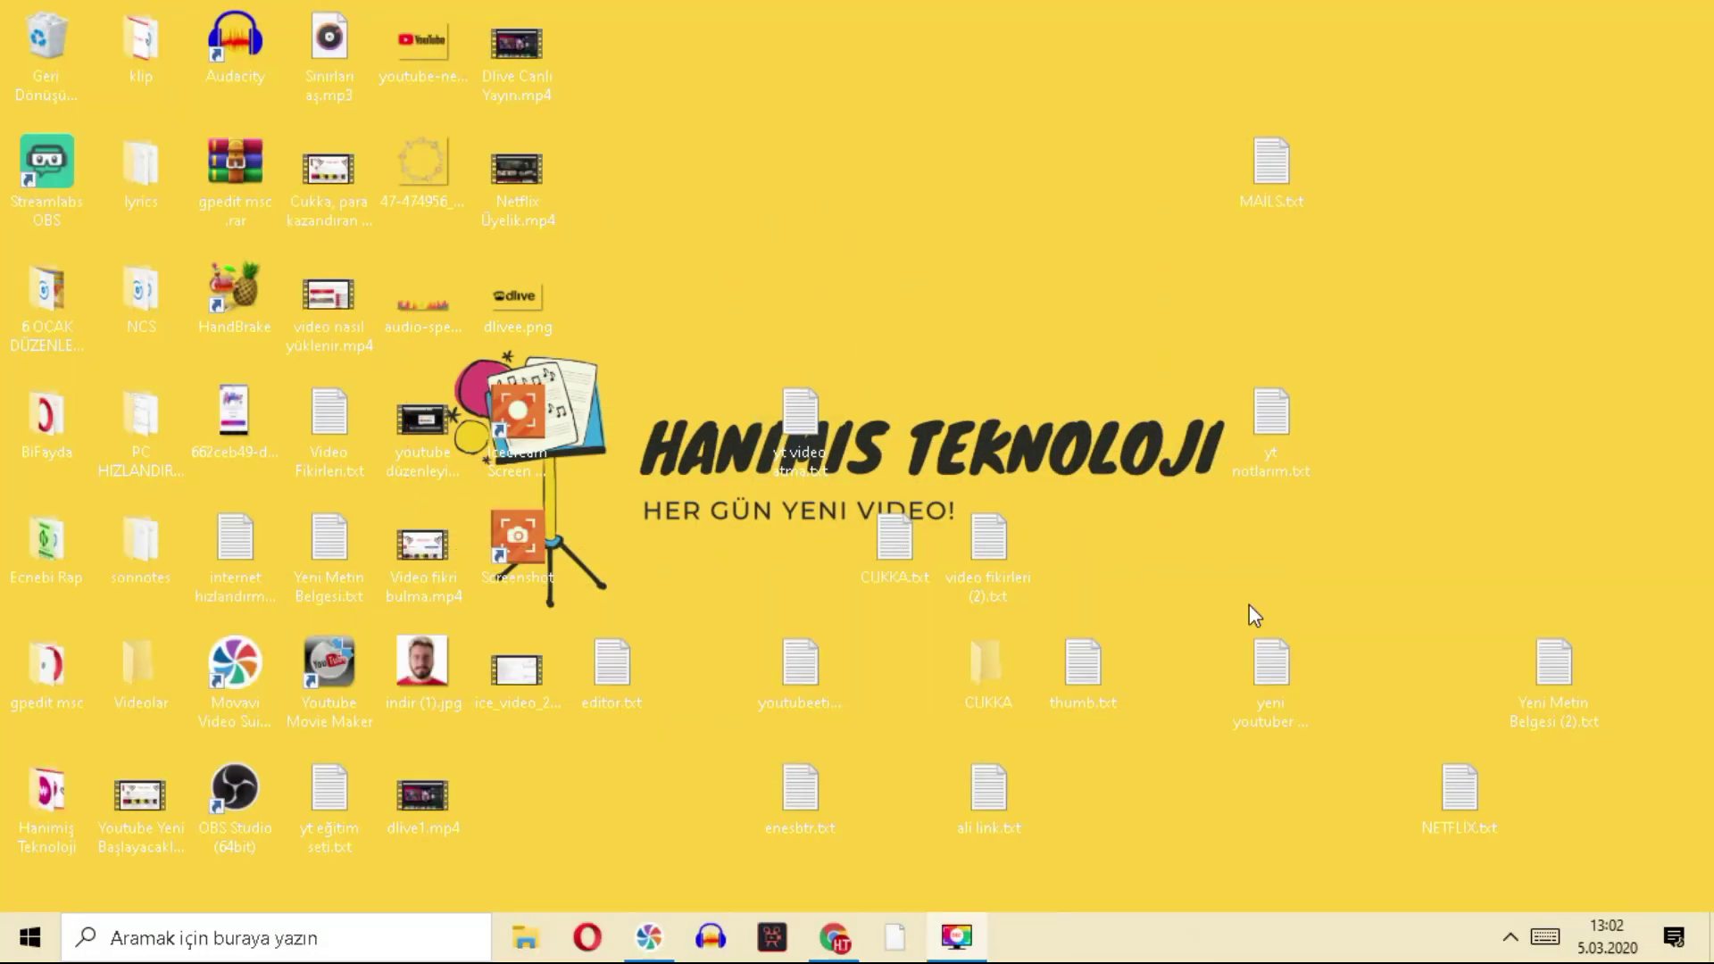
- Switch to Chrome and examine the Movavi Screen Recorder page's description, free trial option and feature overview
{"action": "left_click", "coordinate": [837, 939]}
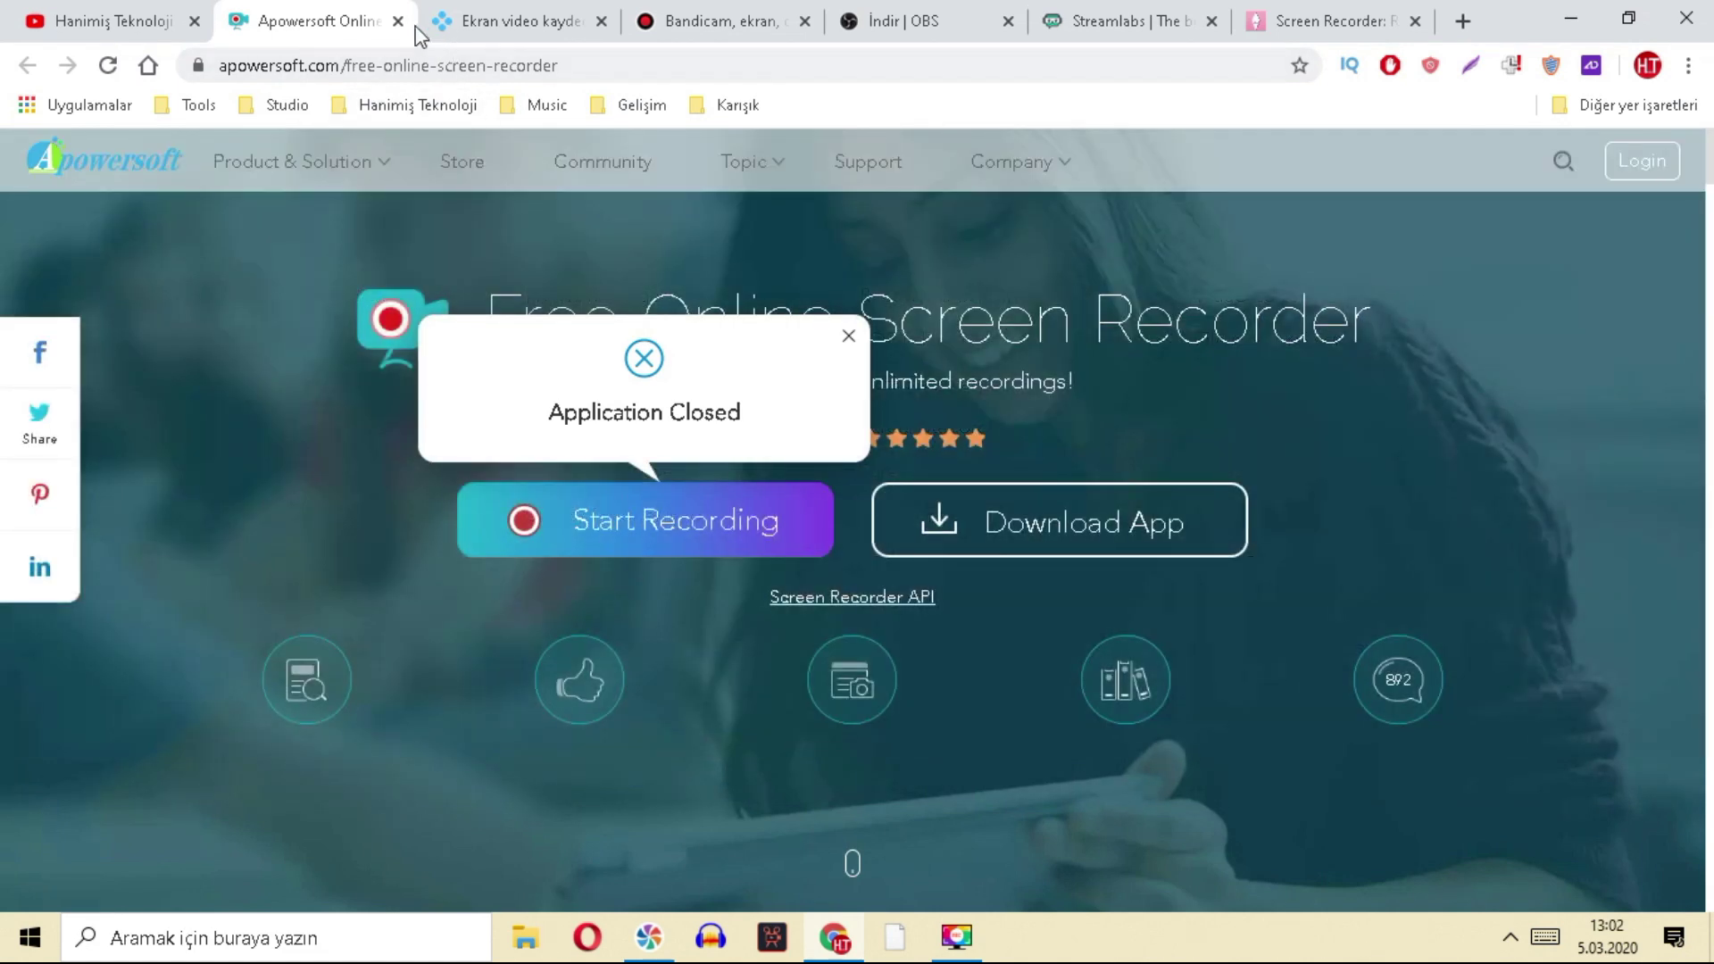
{"action": "left_click", "coordinate": [482, 25]}
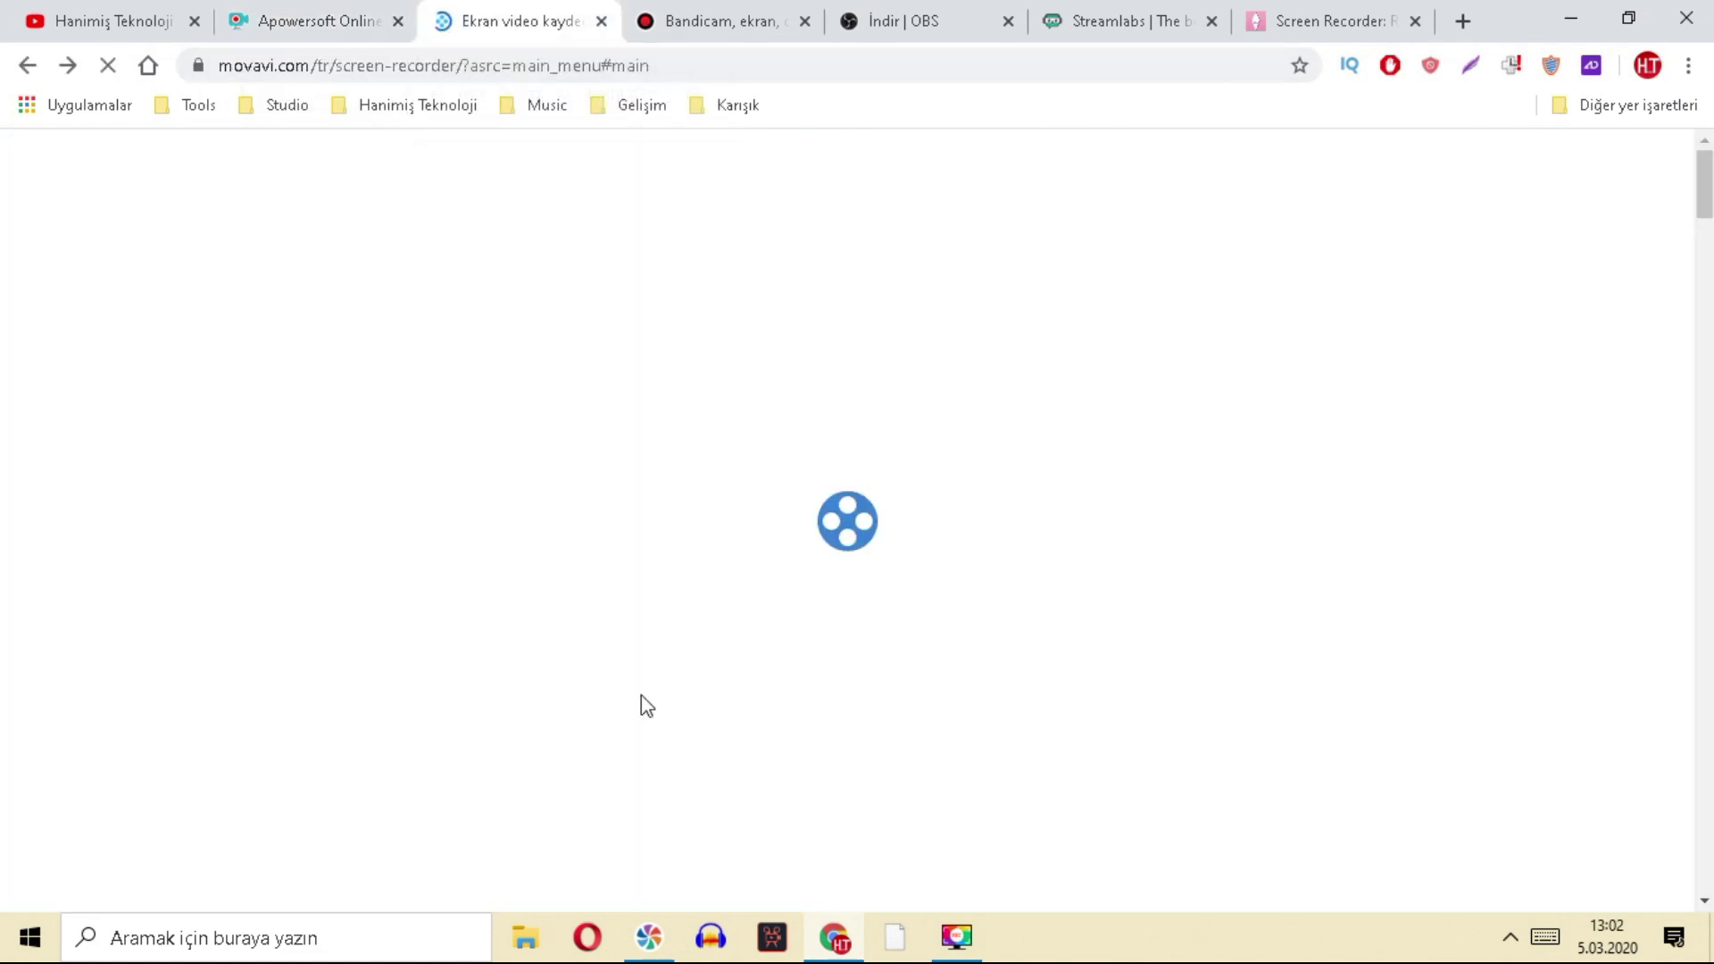
{"action": "scroll", "coordinate": [475, 200], "scroll_direction": "down", "scroll_amount": 7}
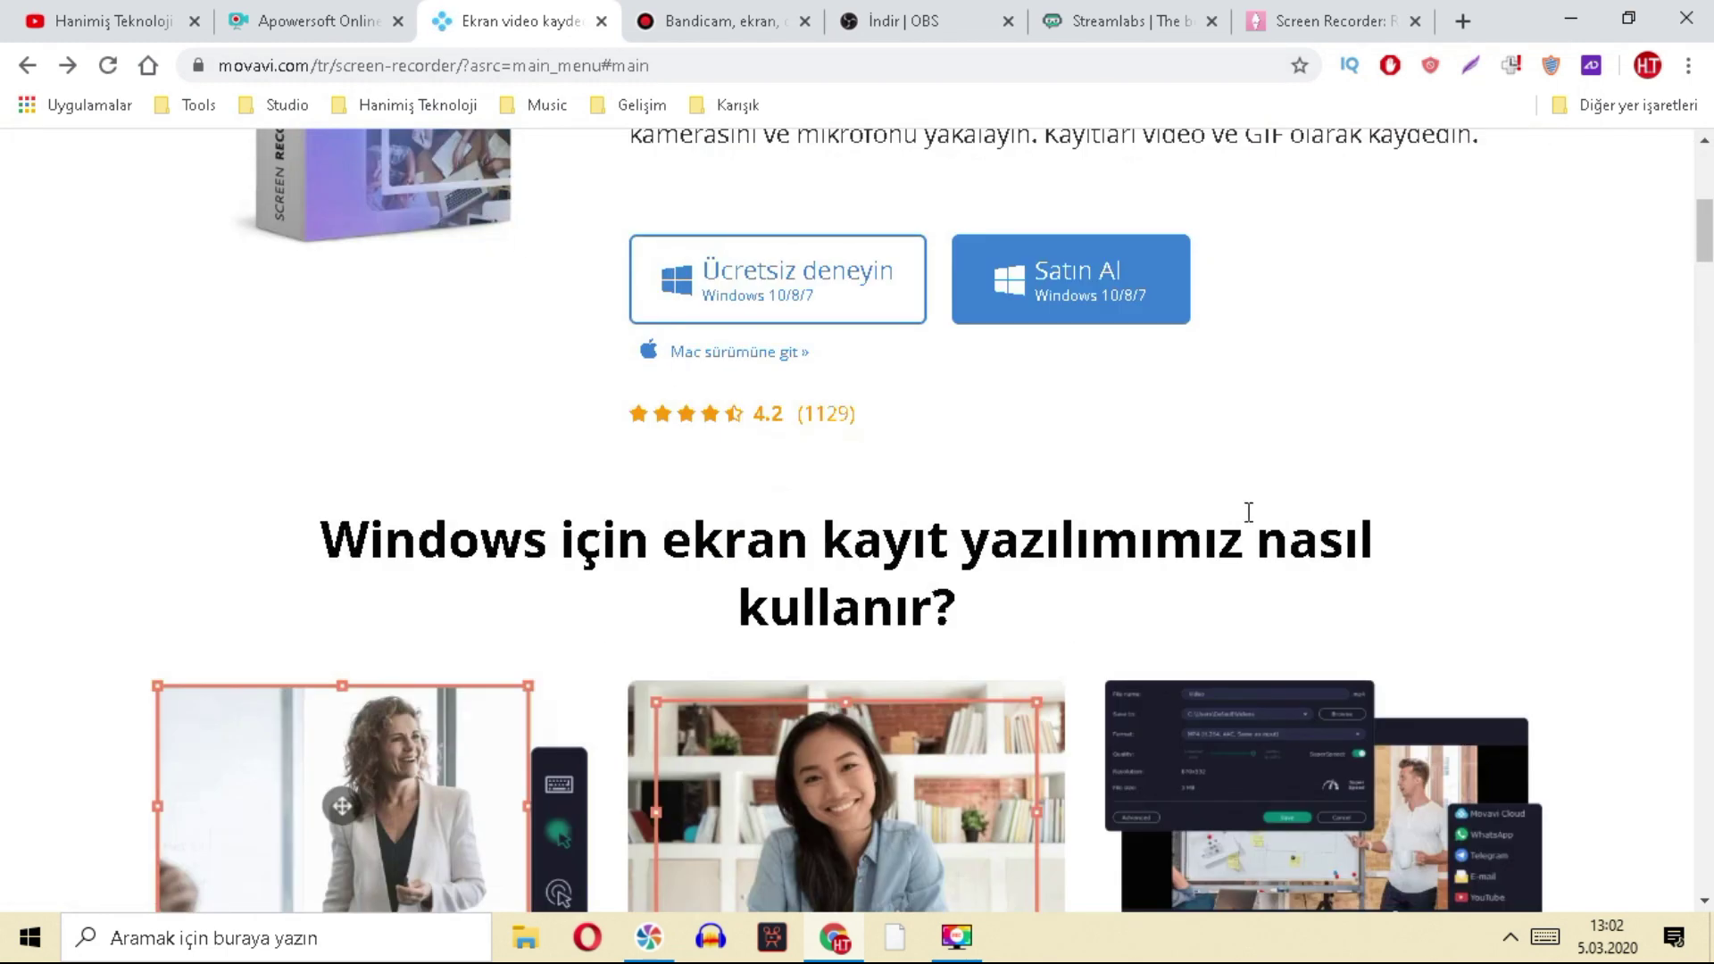
{"action": "scroll", "coordinate": [1249, 512], "scroll_direction": "up", "scroll_amount": 3}
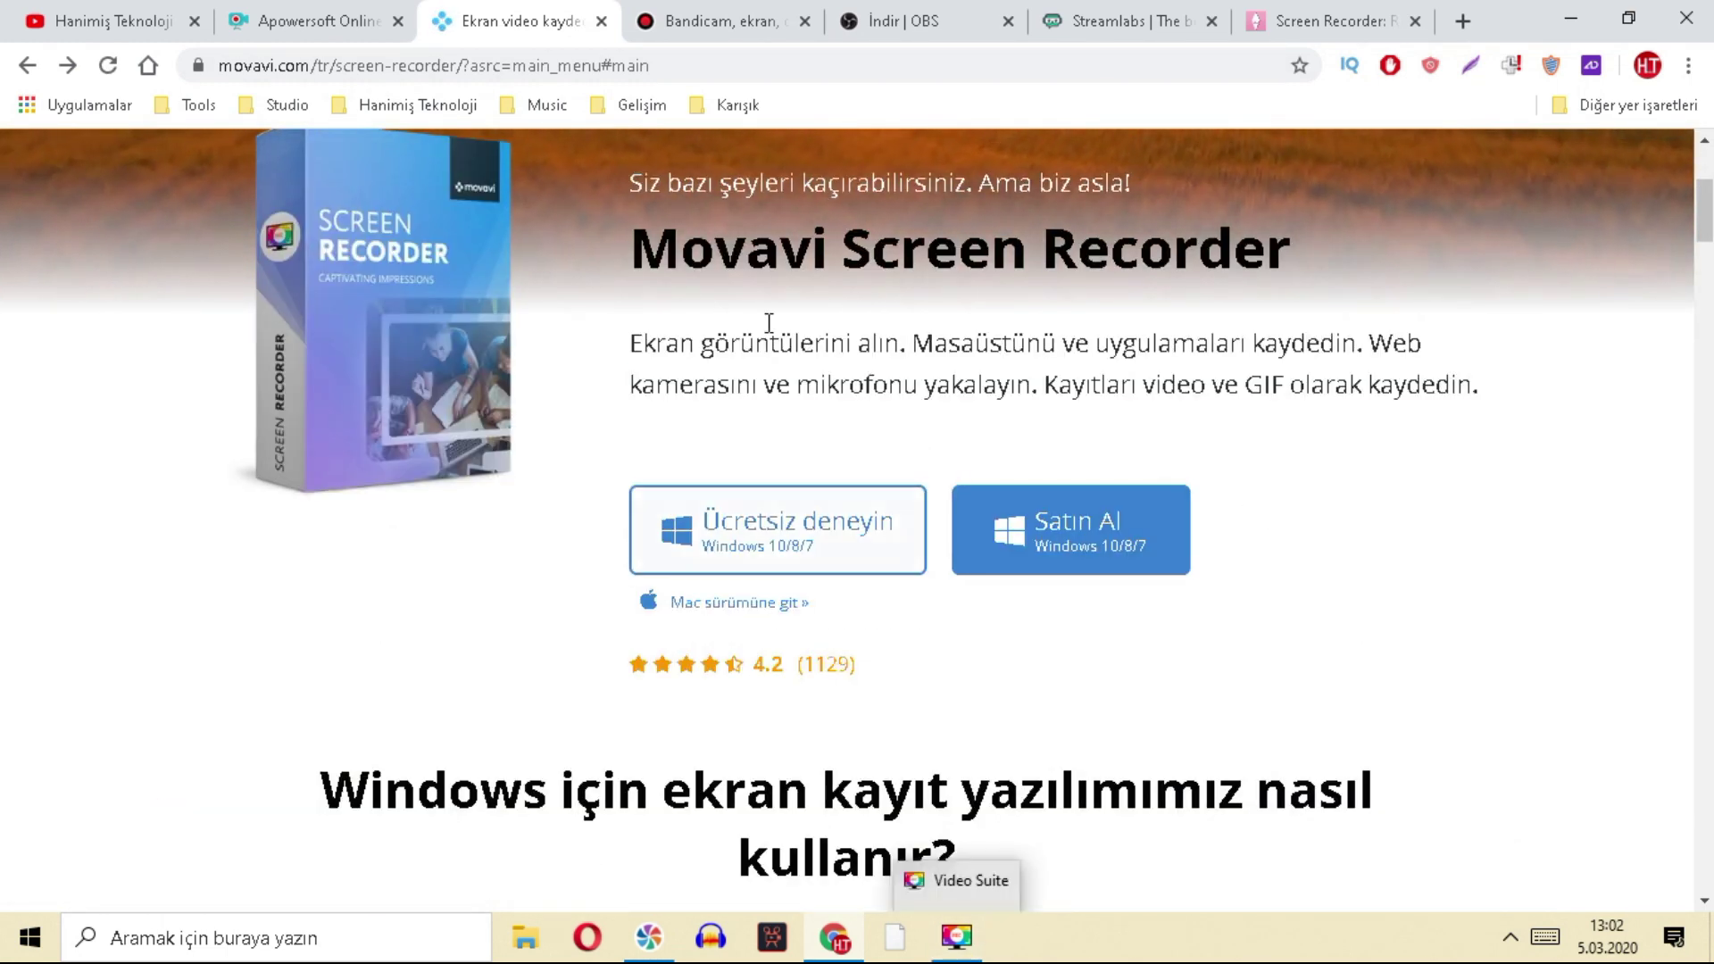
{"action": "scroll", "coordinate": [748, 343], "scroll_direction": "up", "scroll_amount": 4}
{"action": "scroll", "coordinate": [814, 284], "scroll_direction": "down", "scroll_amount": 7}
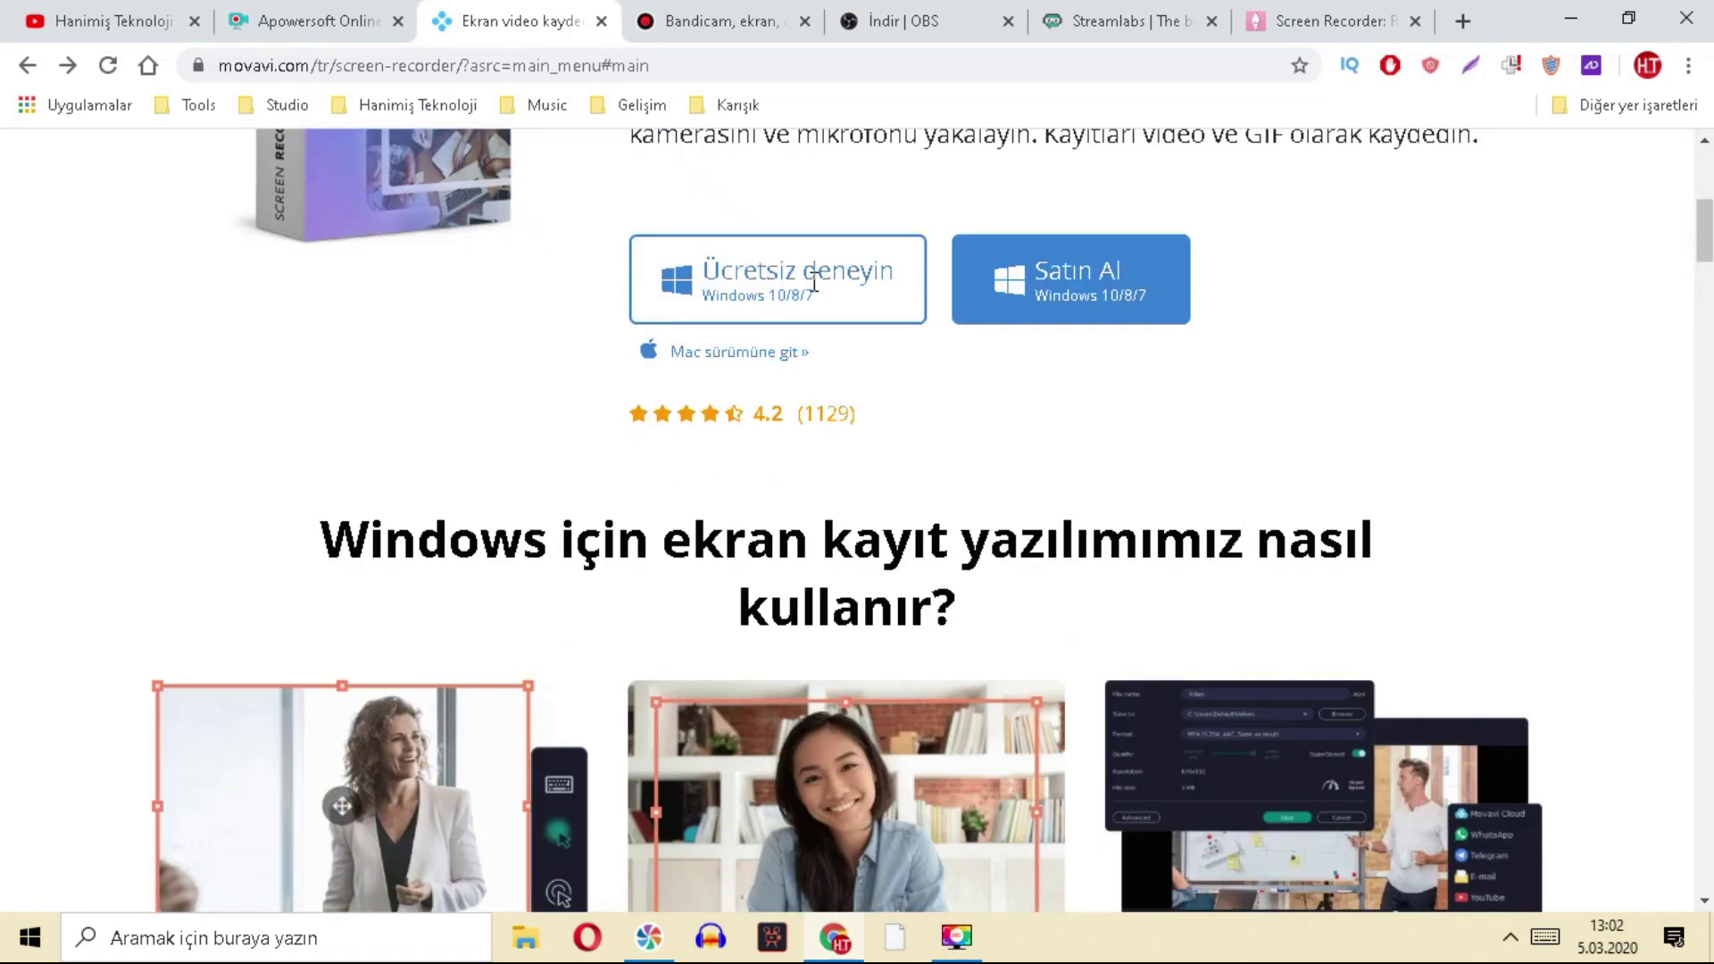
- Examine the Movavi page's section on how the Windows screen recording software is used, along with its product introduction
{"action": "scroll", "coordinate": [897, 420], "scroll_direction": "down", "scroll_amount": 6}
{"action": "scroll", "coordinate": [803, 402], "scroll_direction": "up", "scroll_amount": 7}
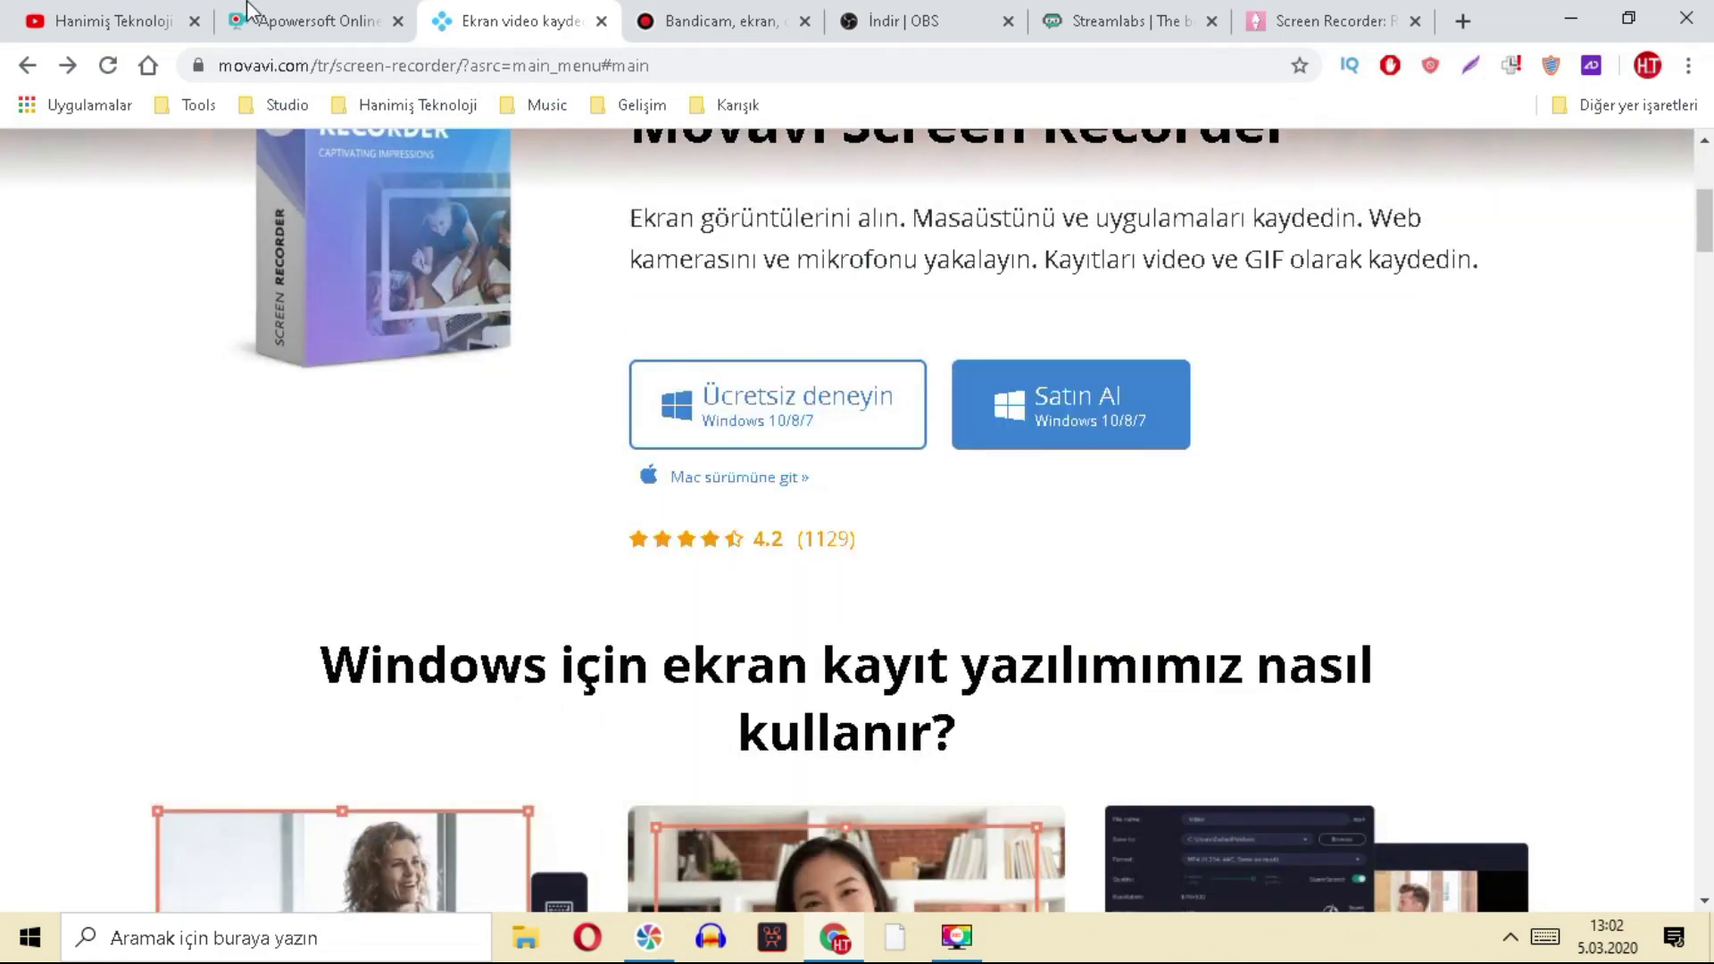
{"action": "scroll", "coordinate": [581, 456], "scroll_direction": "down", "scroll_amount": 7}
{"action": "scroll", "coordinate": [659, 594], "scroll_direction": "up", "scroll_amount": 3}
{"action": "scroll", "coordinate": [715, 598], "scroll_direction": "down", "scroll_amount": 5}
{"action": "scroll", "coordinate": [723, 688], "scroll_direction": "up", "scroll_amount": 9}
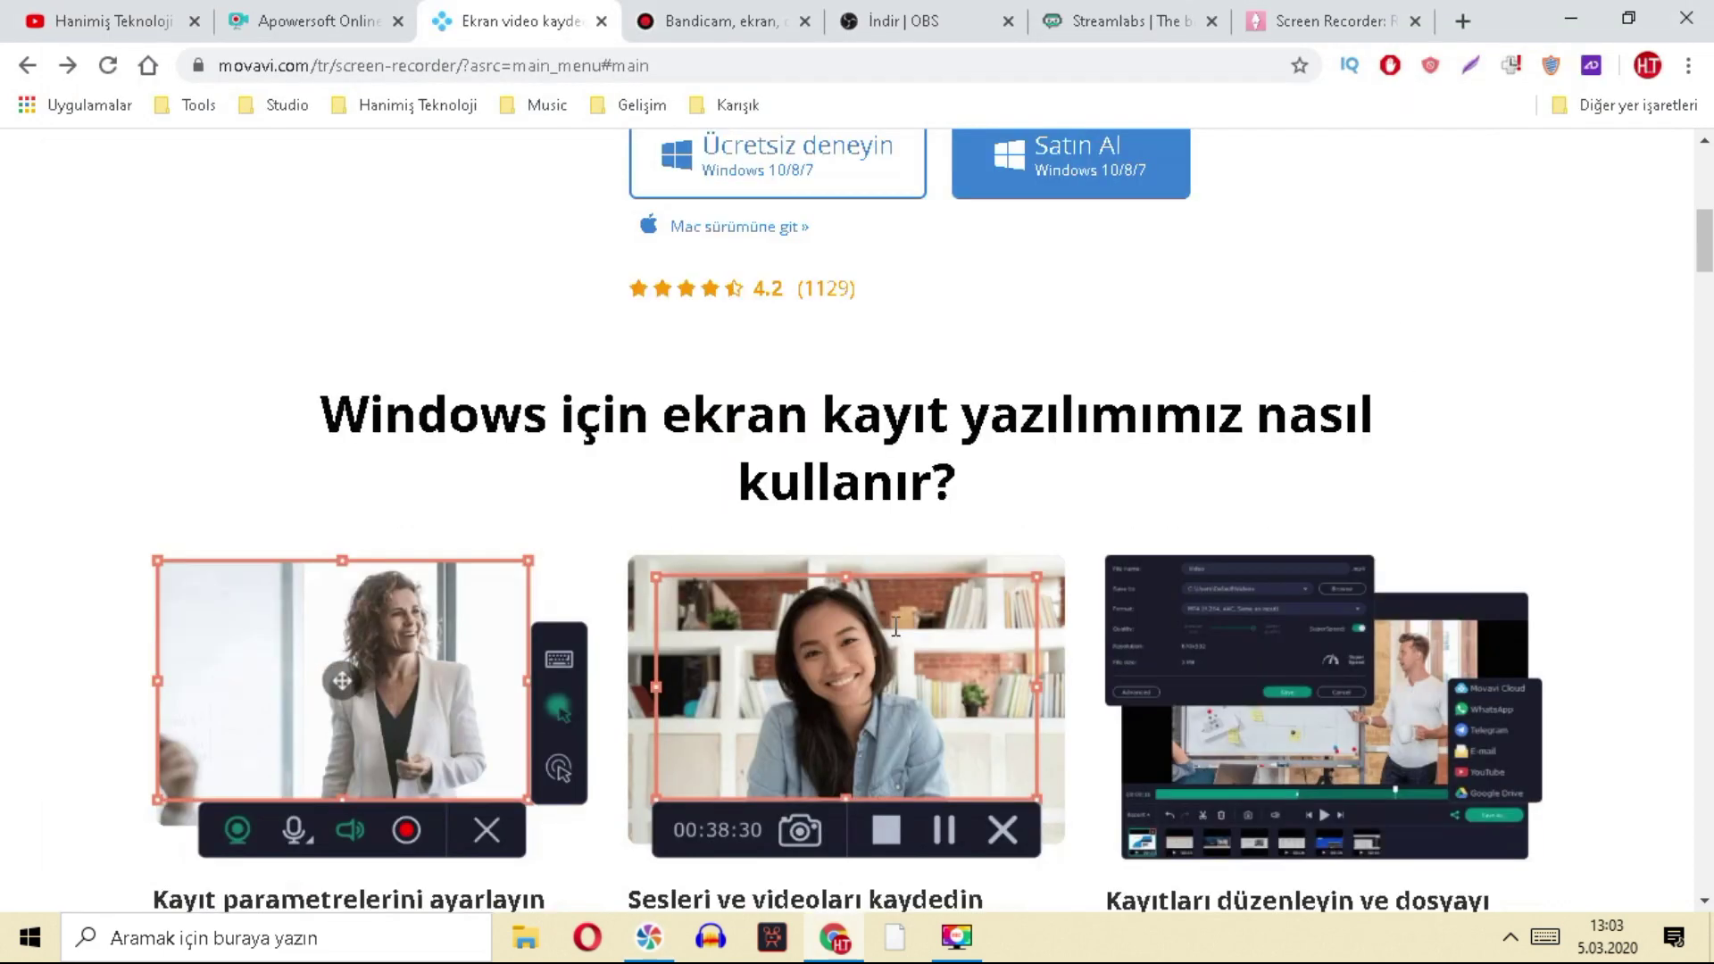
{"action": "scroll", "coordinate": [896, 627], "scroll_direction": "up", "scroll_amount": 8}
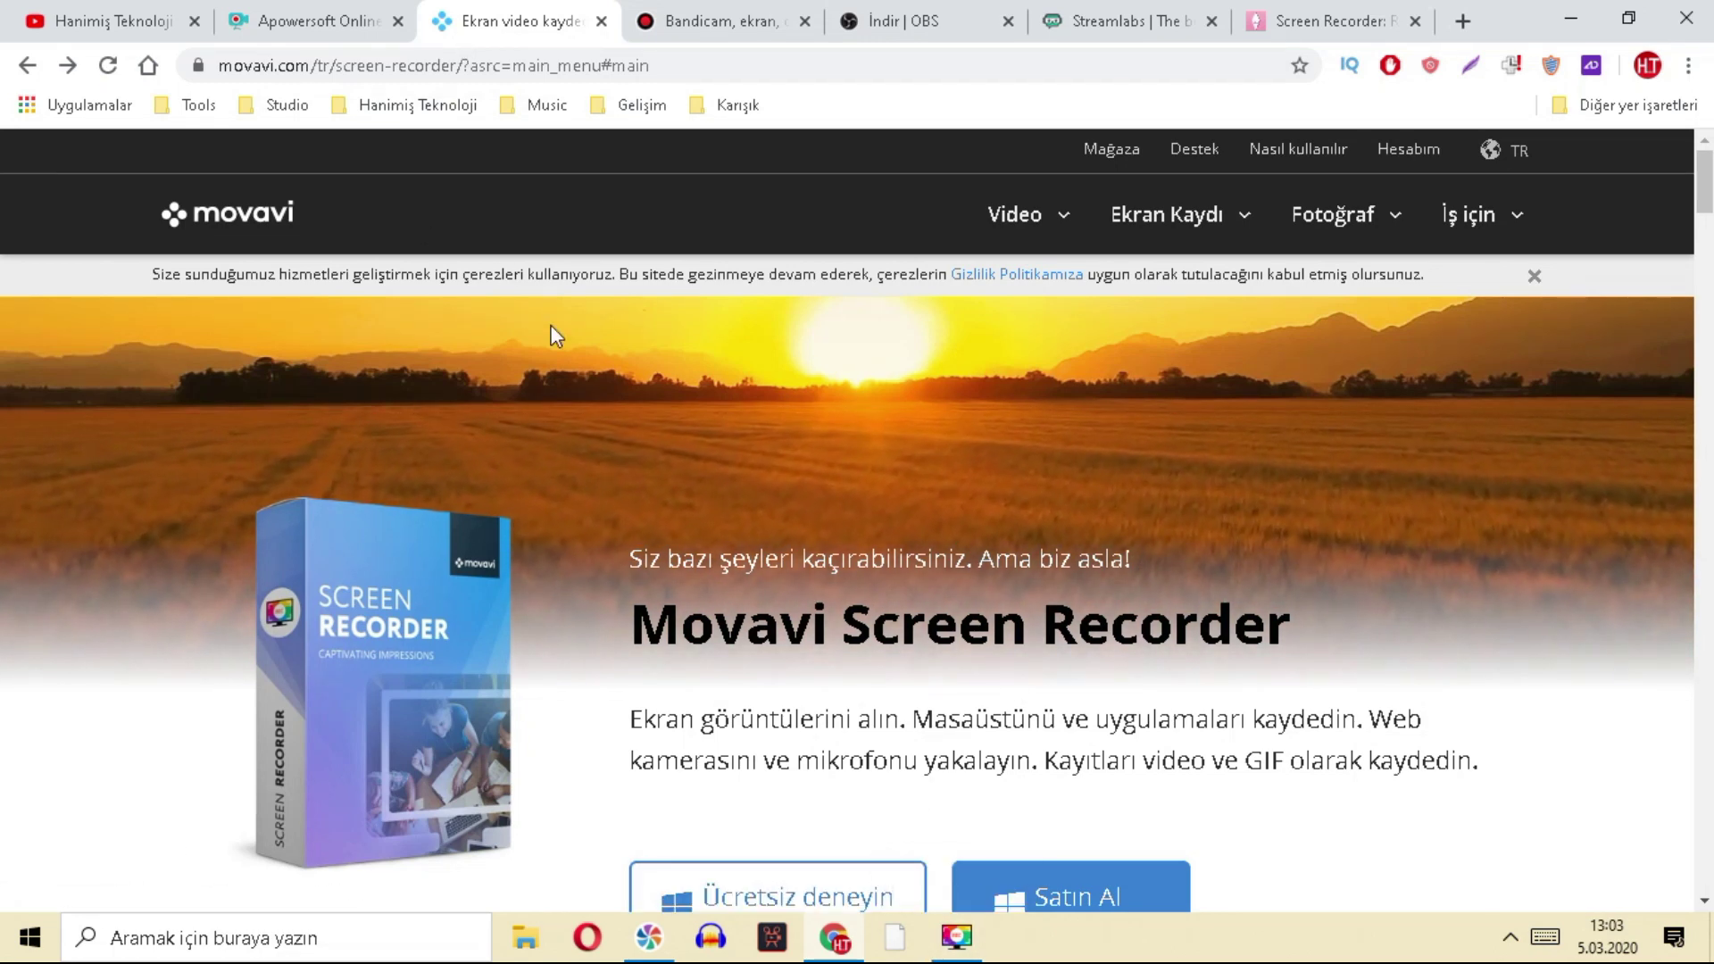
{"action": "scroll", "coordinate": [625, 375], "scroll_direction": "down", "scroll_amount": 3}
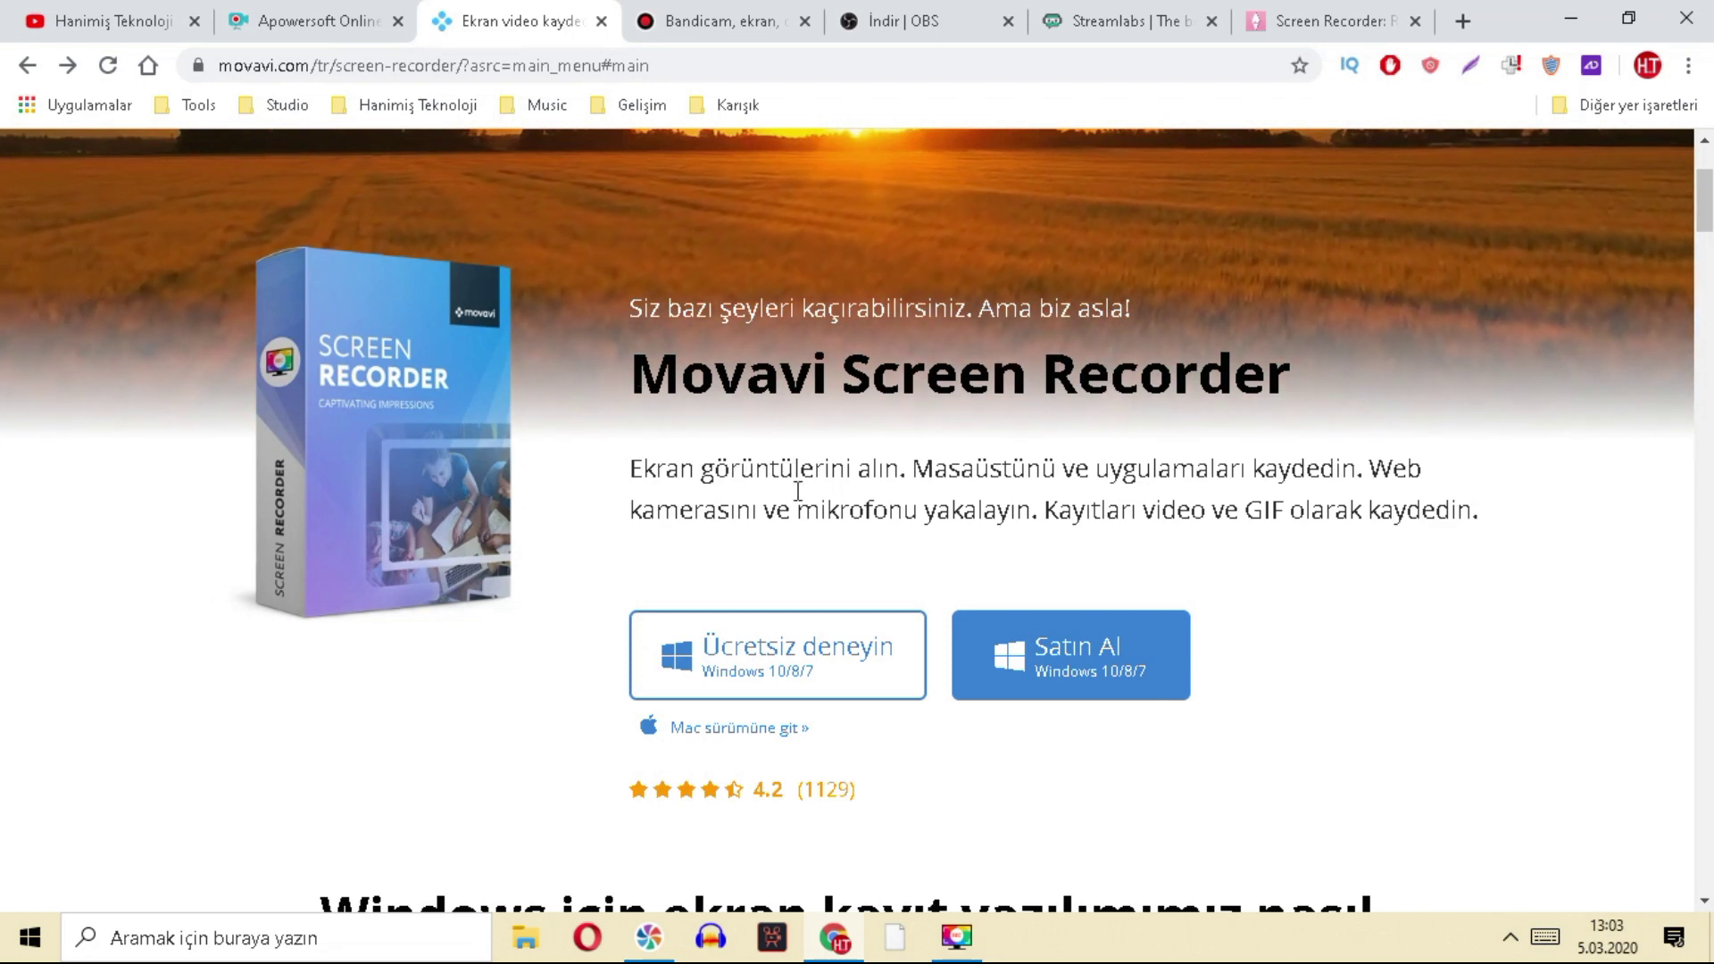
{"action": "scroll", "coordinate": [1049, 608], "scroll_direction": "down", "scroll_amount": 4}
{"action": "scroll", "coordinate": [863, 553], "scroll_direction": "up", "scroll_amount": 4}
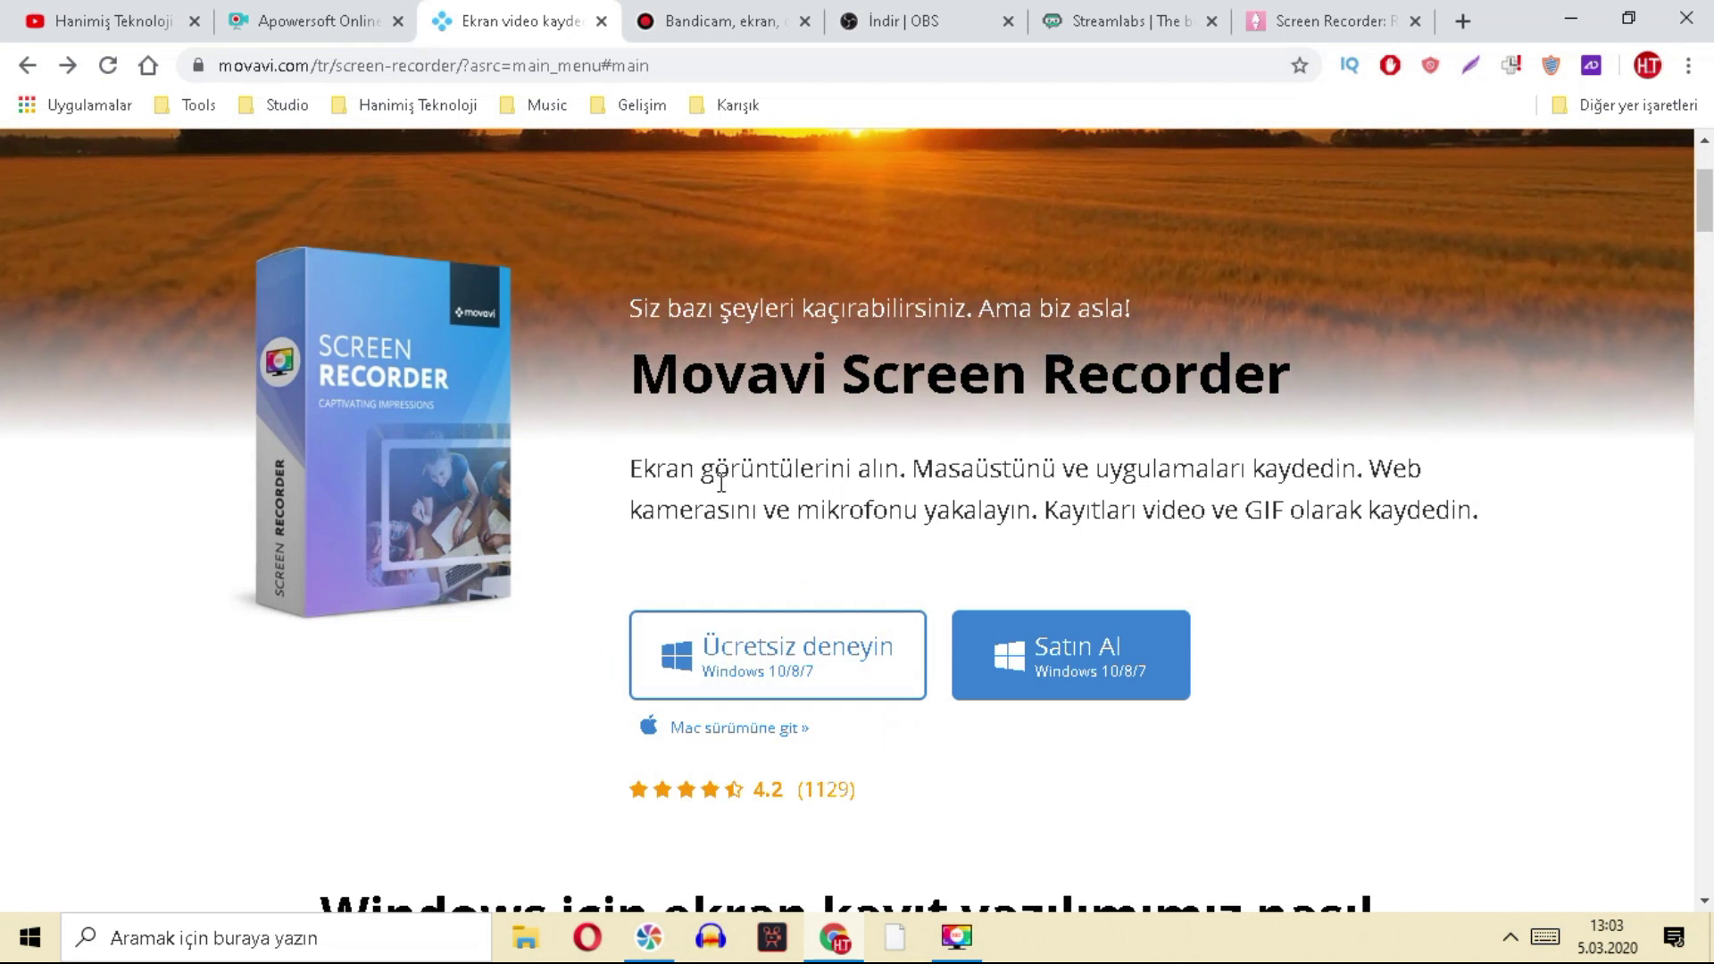
- Examine the Screen Recorder and Video Editor bundle offer and the free trial and purchase options on the Movavi page
{"action": "scroll", "coordinate": [706, 497], "scroll_direction": "down", "scroll_amount": 10}
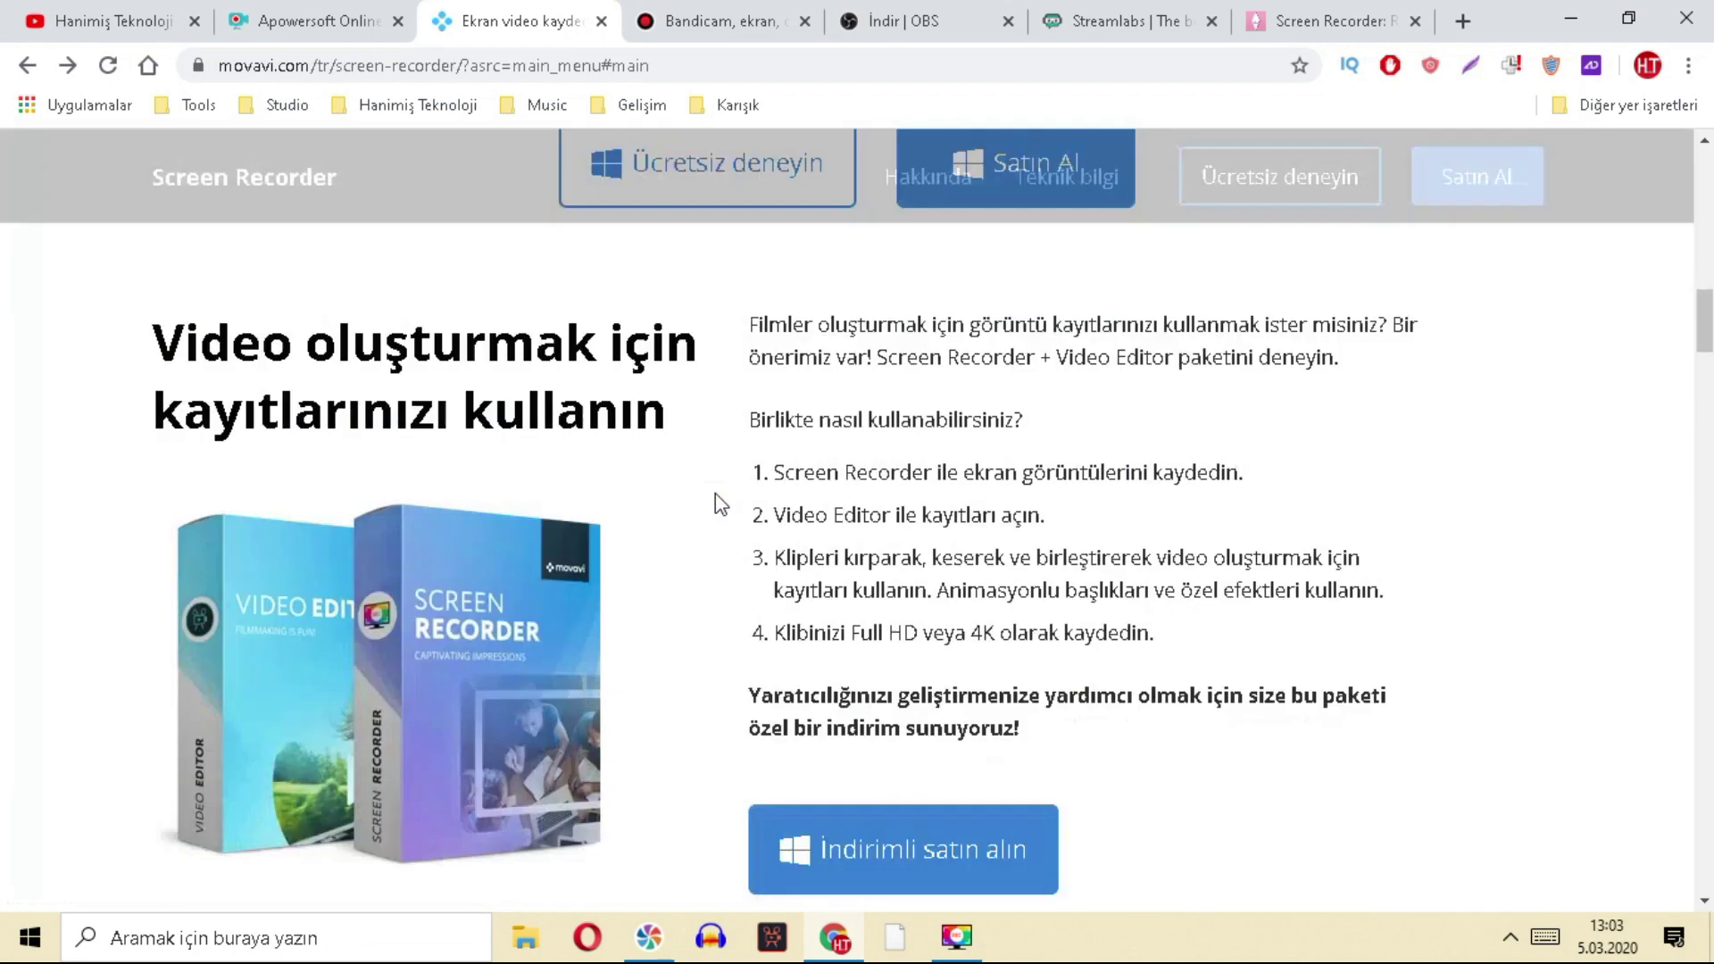
{"action": "scroll", "coordinate": [715, 493], "scroll_direction": "down", "scroll_amount": 8}
{"action": "scroll", "coordinate": [715, 492], "scroll_direction": "up", "scroll_amount": 12}
{"action": "scroll", "coordinate": [715, 493], "scroll_direction": "up", "scroll_amount": 6}
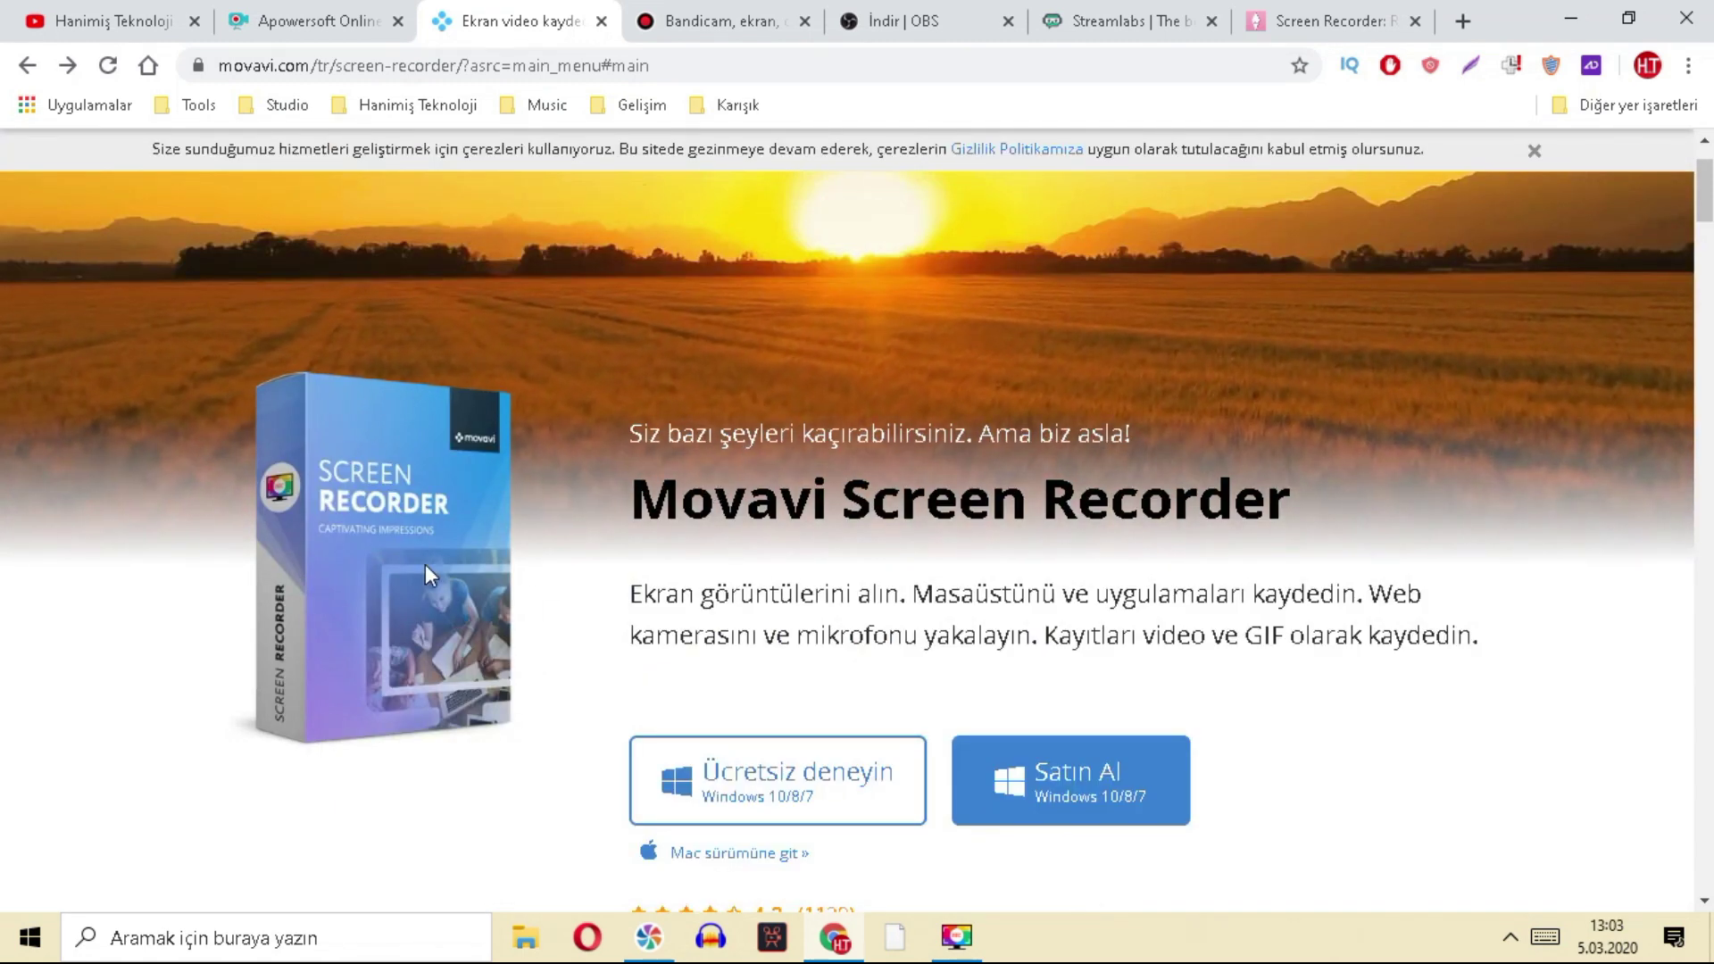
{"action": "mouse_move", "coordinate": [982, 952]}
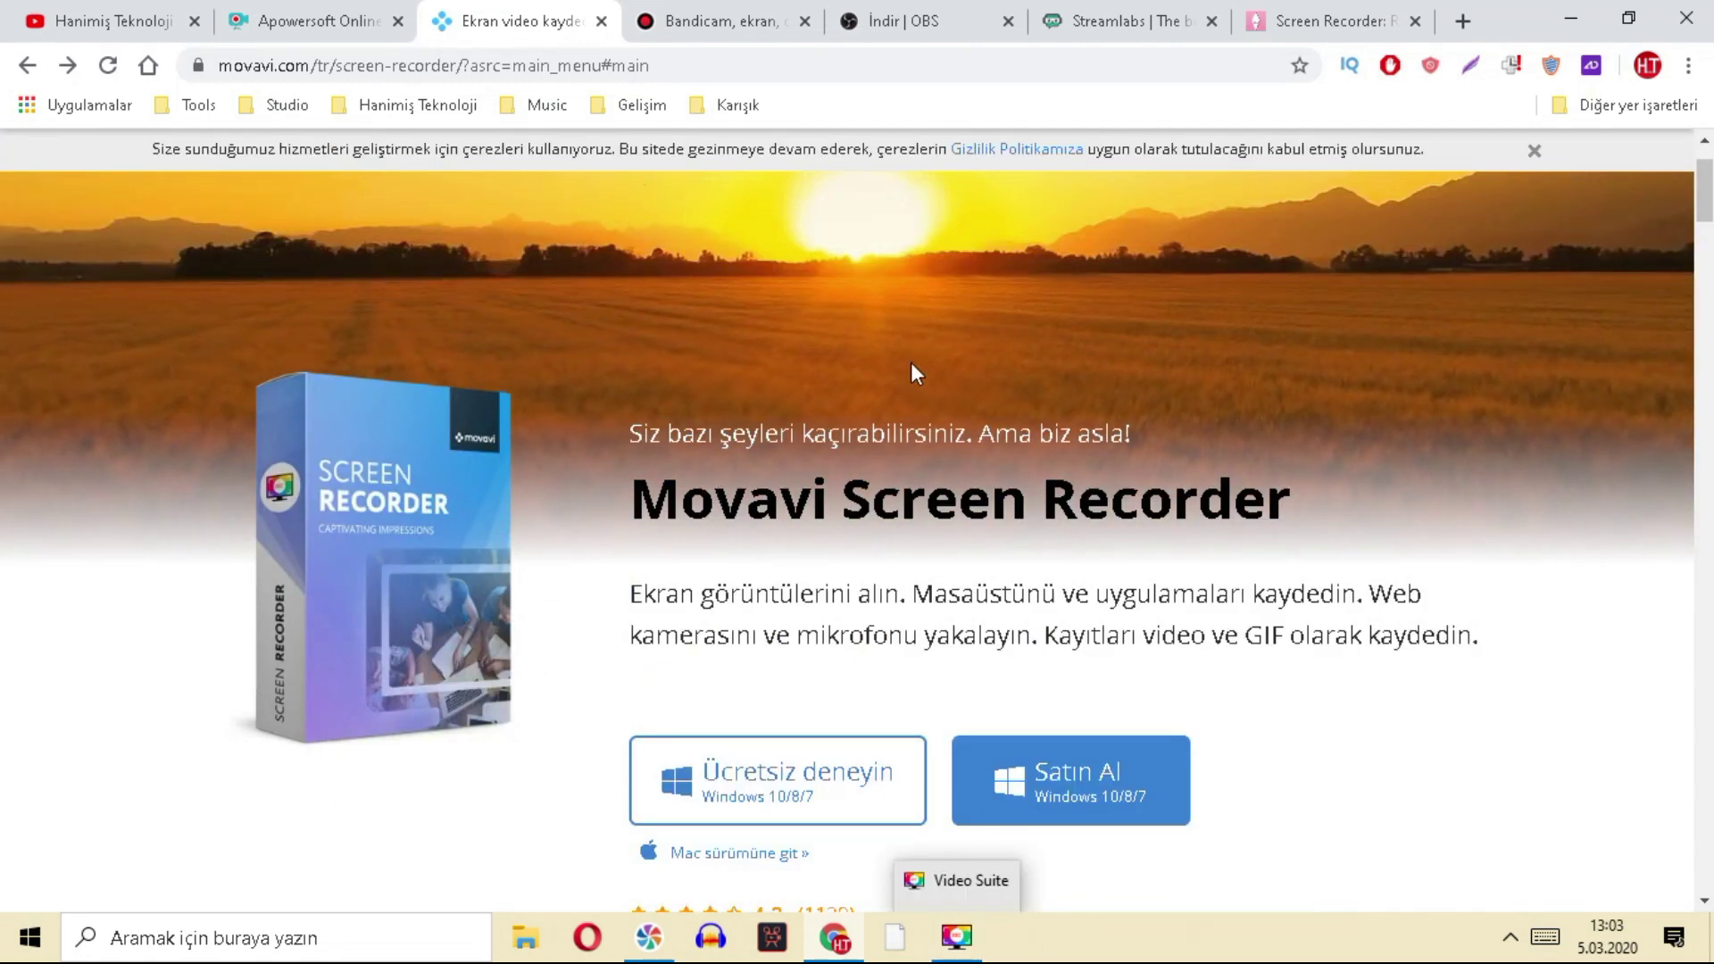
{"action": "scroll", "coordinate": [1026, 543], "scroll_direction": "down", "scroll_amount": 5}
{"action": "scroll", "coordinate": [1042, 620], "scroll_direction": "up", "scroll_amount": 6}
{"action": "scroll", "coordinate": [1109, 835], "scroll_direction": "down", "scroll_amount": 3}
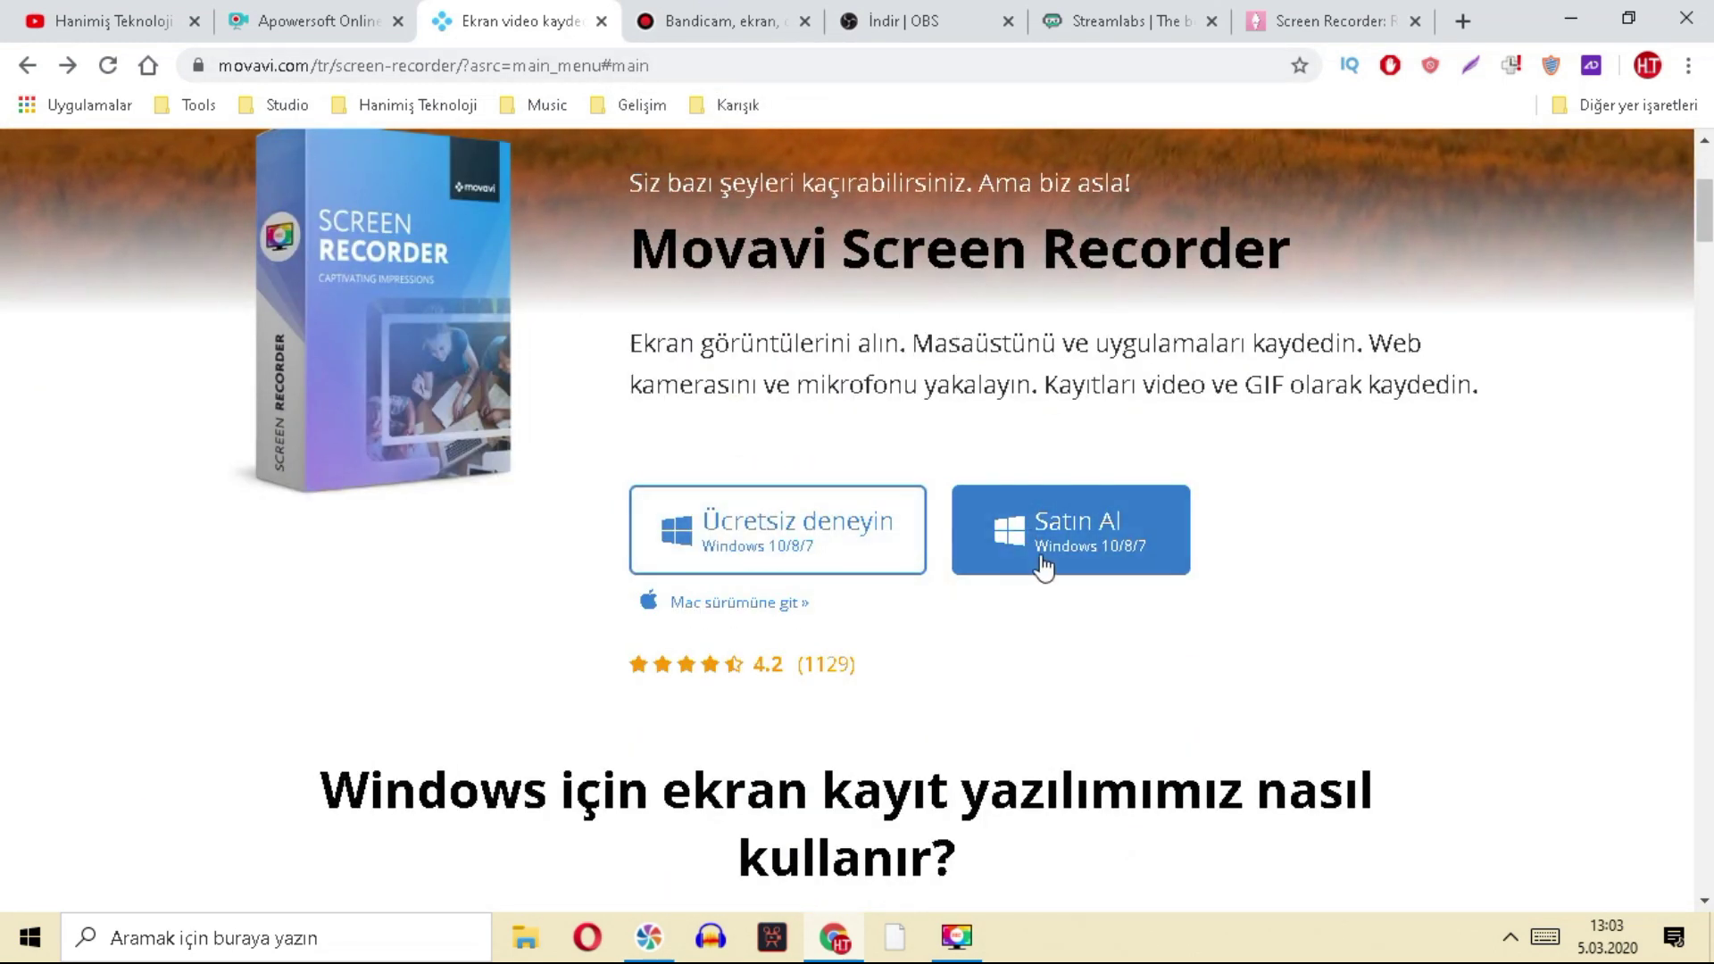
- Go to the open Bandicam website and examine its screen recording introduction and its free download and full version options
{"action": "key", "text": "ctrl+Tab"}
{"action": "scroll", "coordinate": [833, 484], "scroll_direction": "down", "scroll_amount": 3}
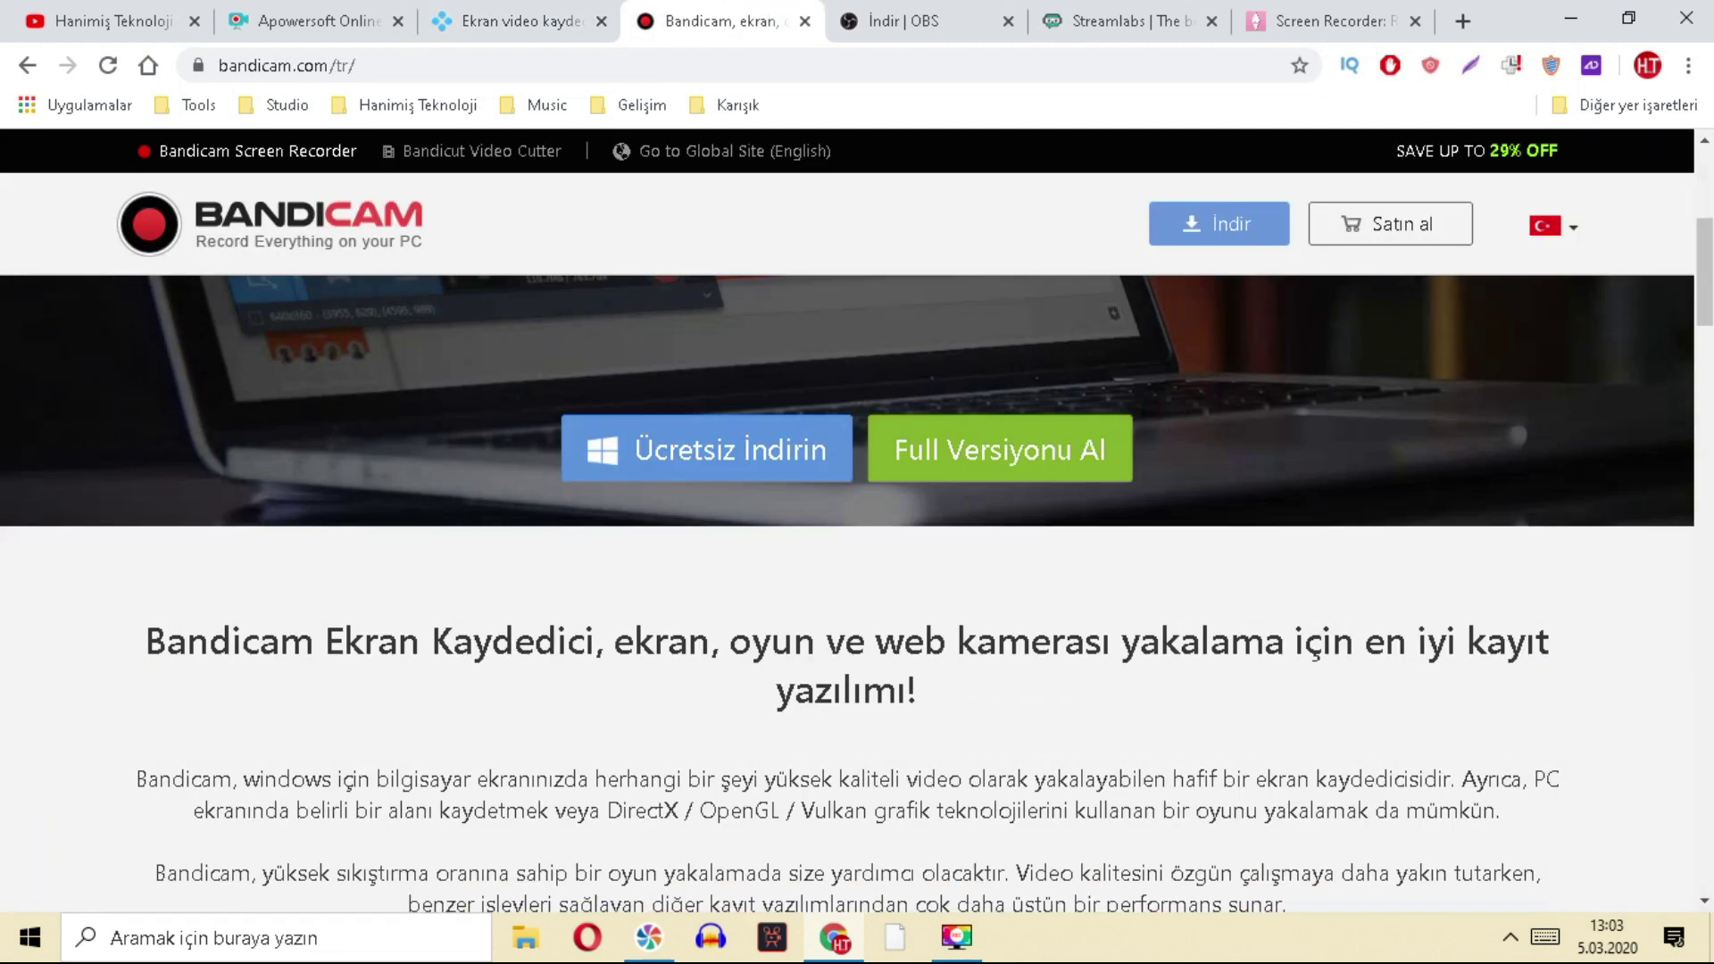
{"action": "scroll", "coordinate": [924, 799], "scroll_direction": "up", "scroll_amount": 3}
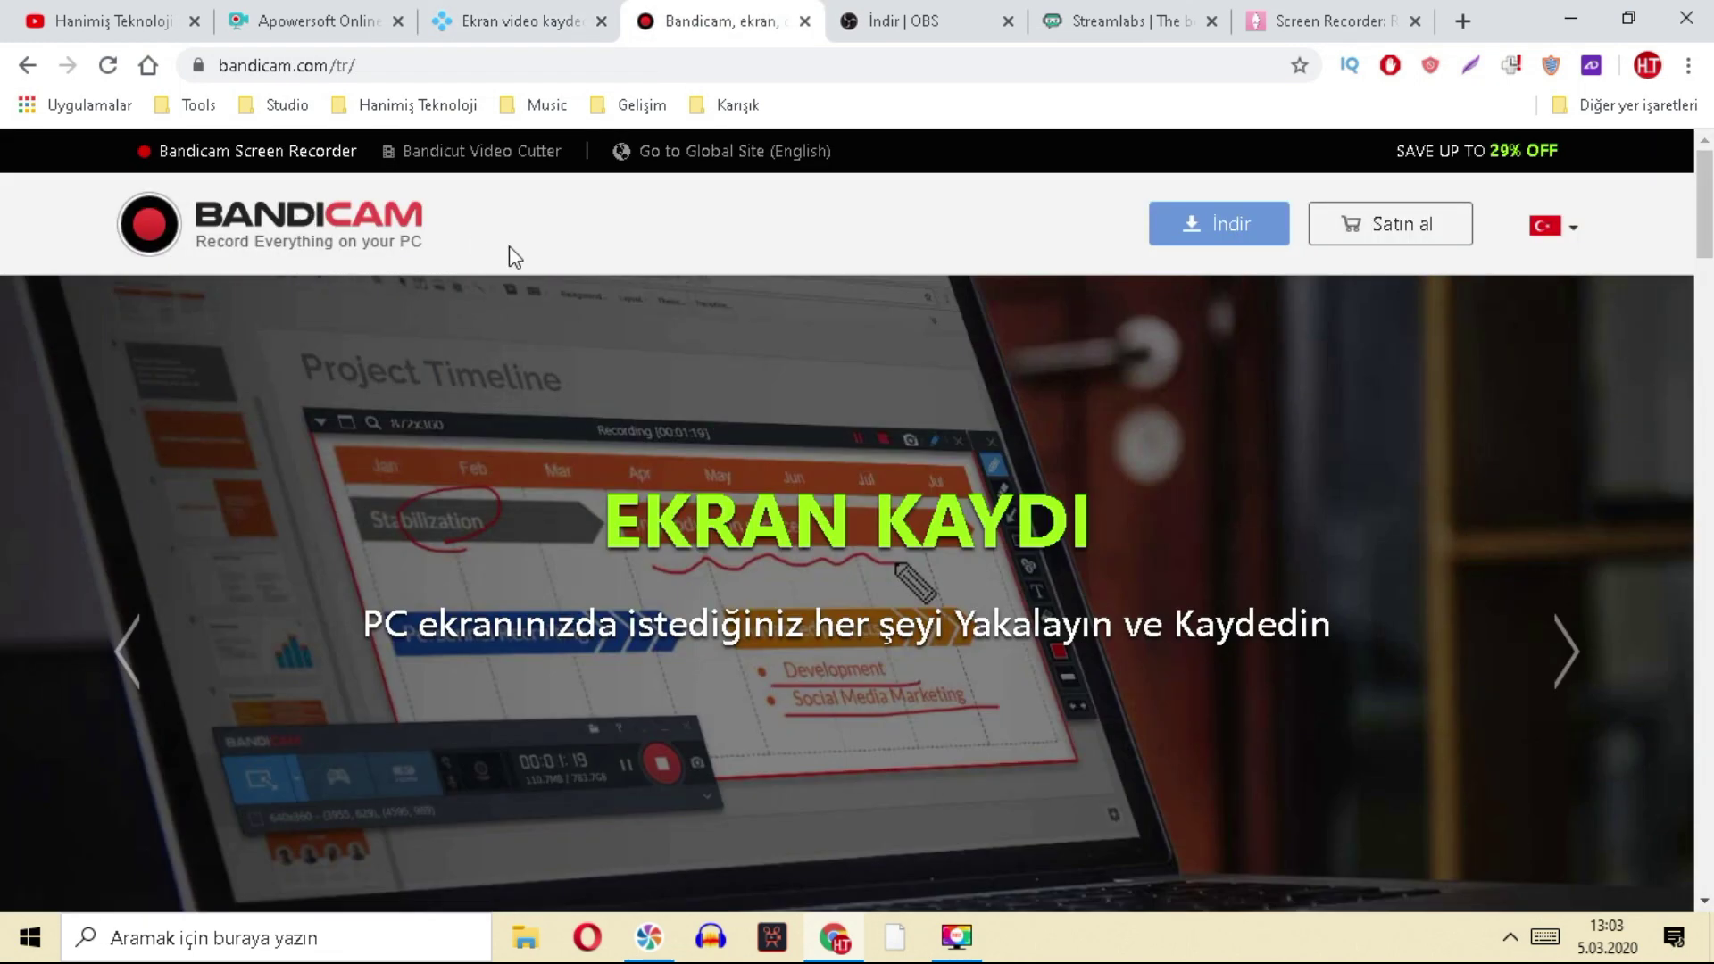
{"action": "scroll", "coordinate": [775, 509], "scroll_direction": "down", "scroll_amount": 5}
{"action": "scroll", "coordinate": [775, 509], "scroll_direction": "up", "scroll_amount": 3}
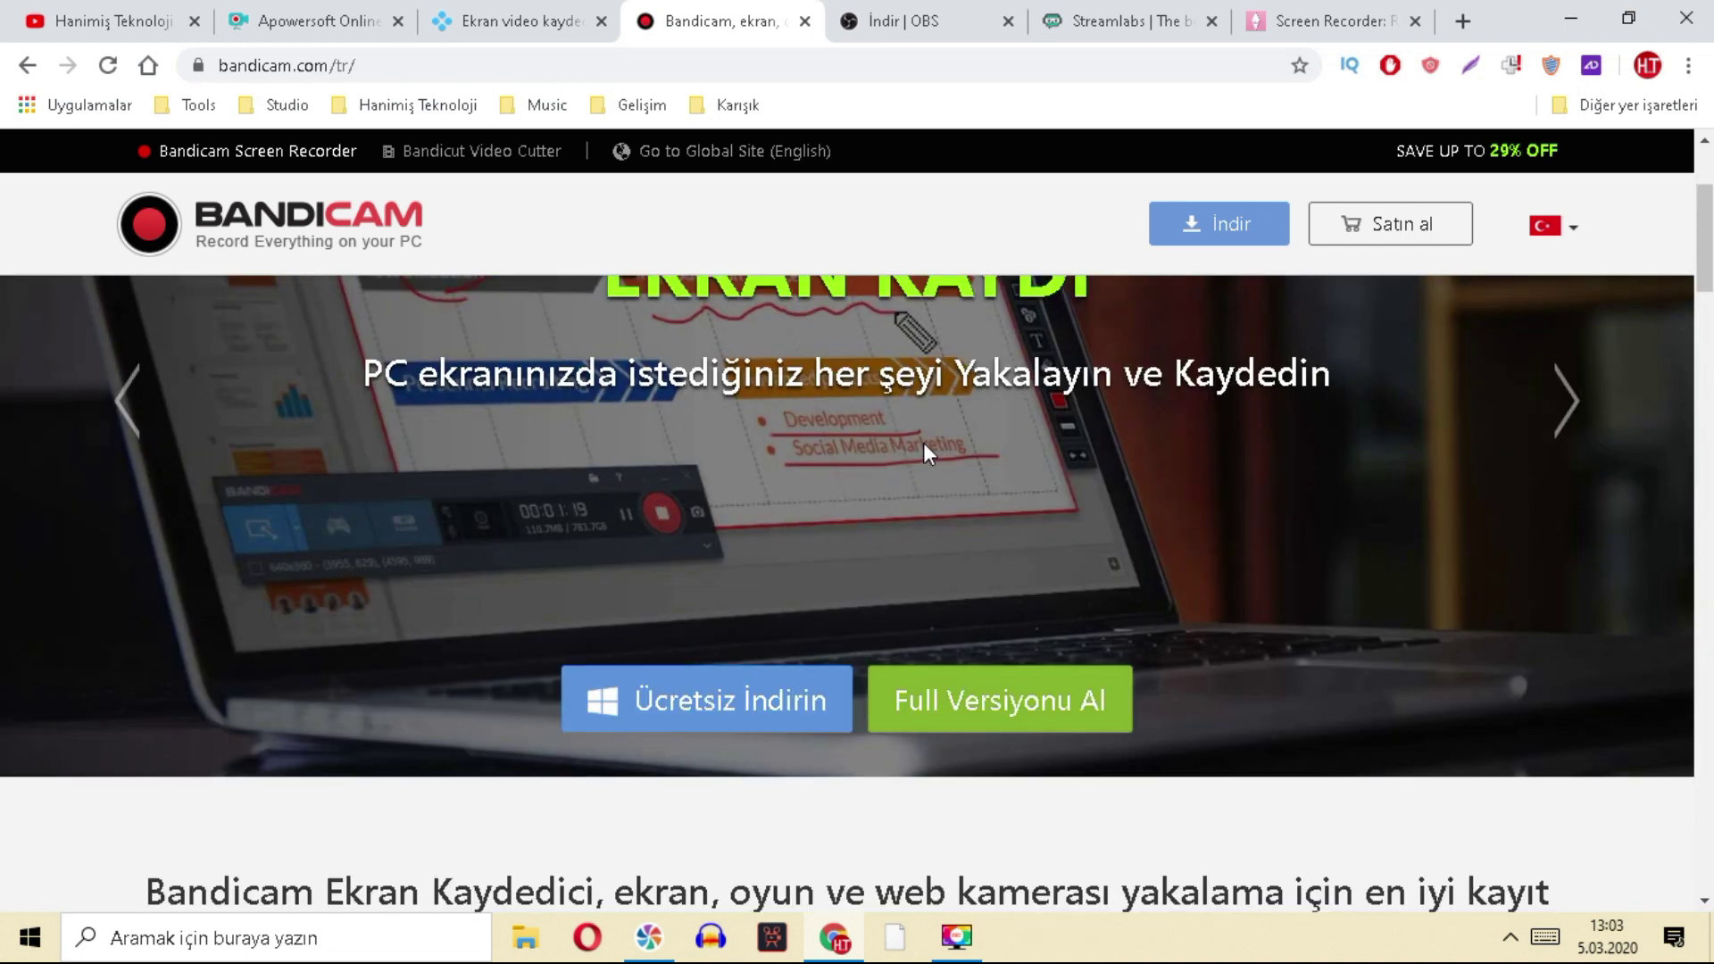
{"action": "scroll", "coordinate": [924, 442], "scroll_direction": "up", "scroll_amount": 2}
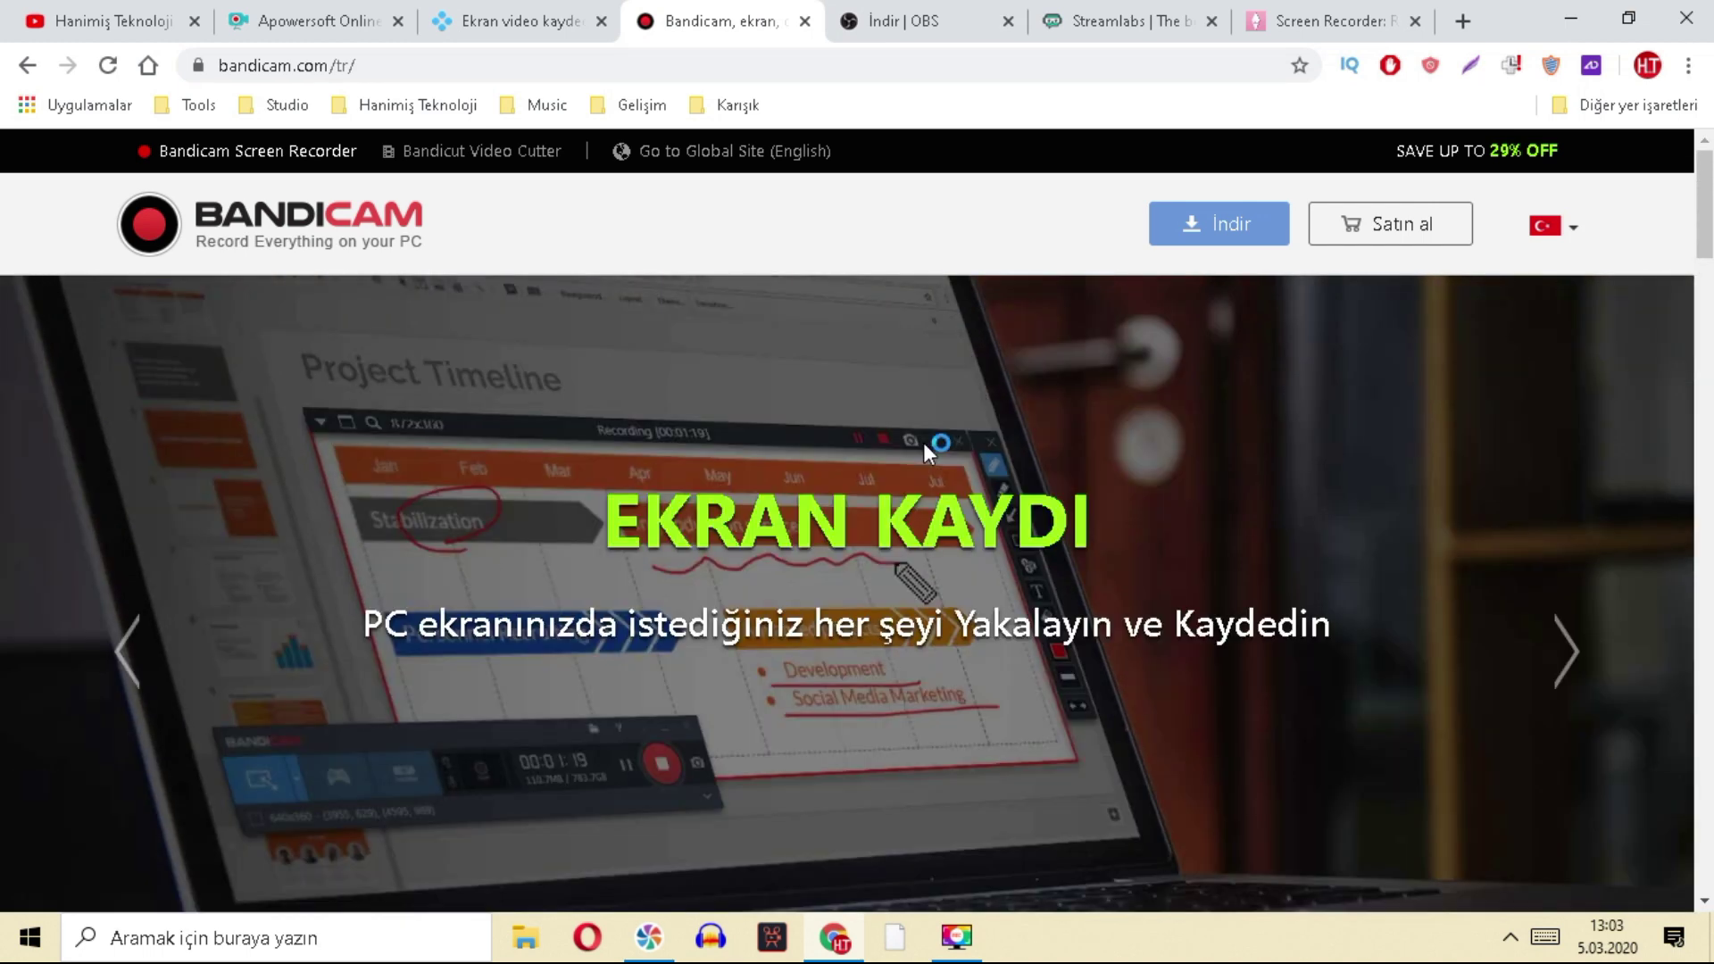
- Search Windows for "bandicam", launch Bandicam and reposition its window over the website
{"action": "left_click", "coordinate": [294, 938]}
{"action": "type", "text": "bandicam"}
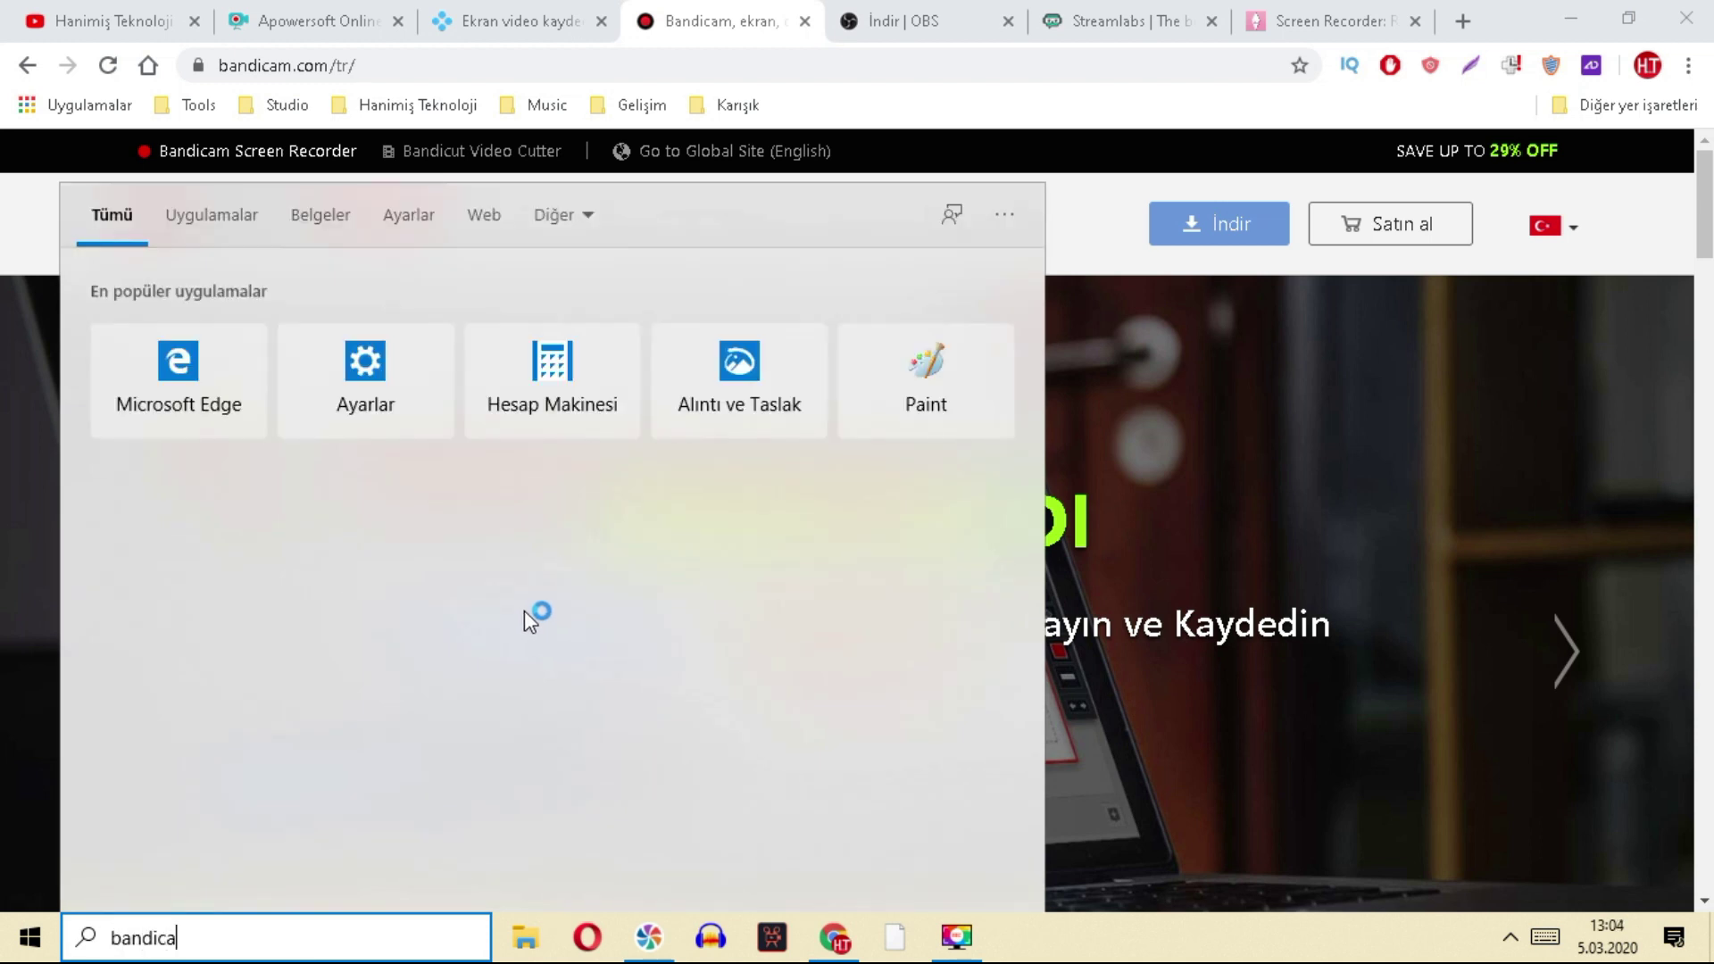
{"action": "left_click", "coordinate": [275, 335]}
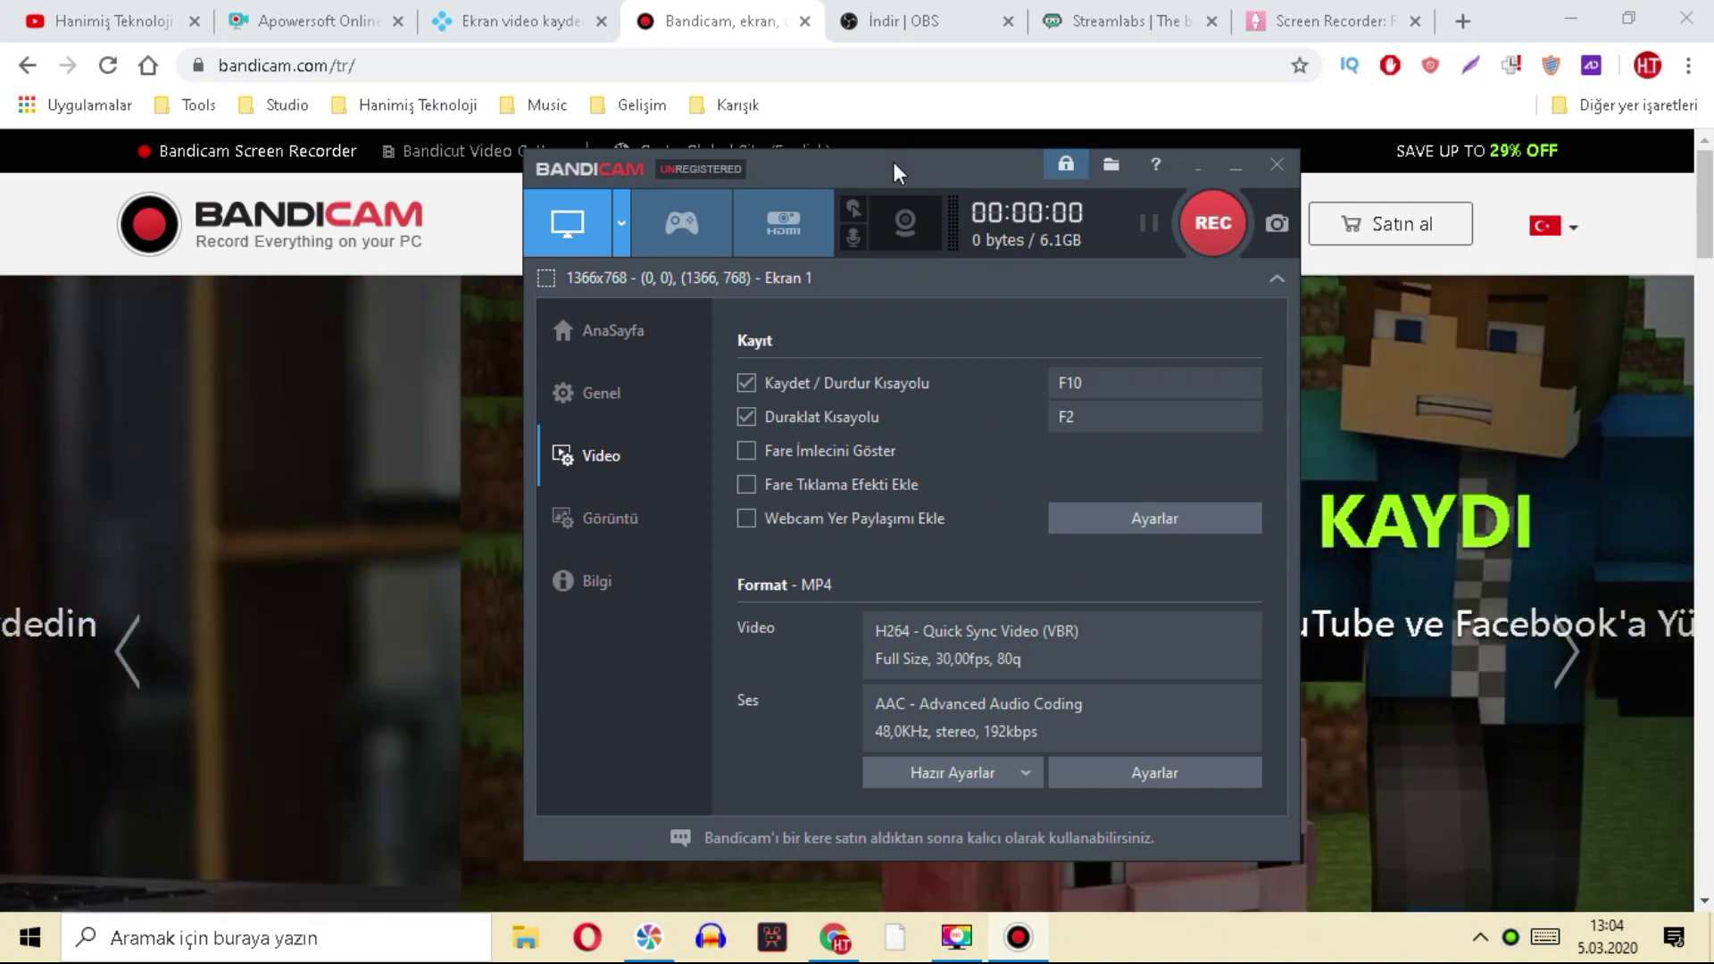
{"action": "mouse_move", "coordinate": [896, 172]}
{"action": "left_mouse_down"}
{"action": "mouse_move", "coordinate": [969, 223]}
{"action": "mouse_move", "coordinate": [960, 184]}
{"action": "mouse_move", "coordinate": [875, 163]}
{"action": "left_mouse_up"}
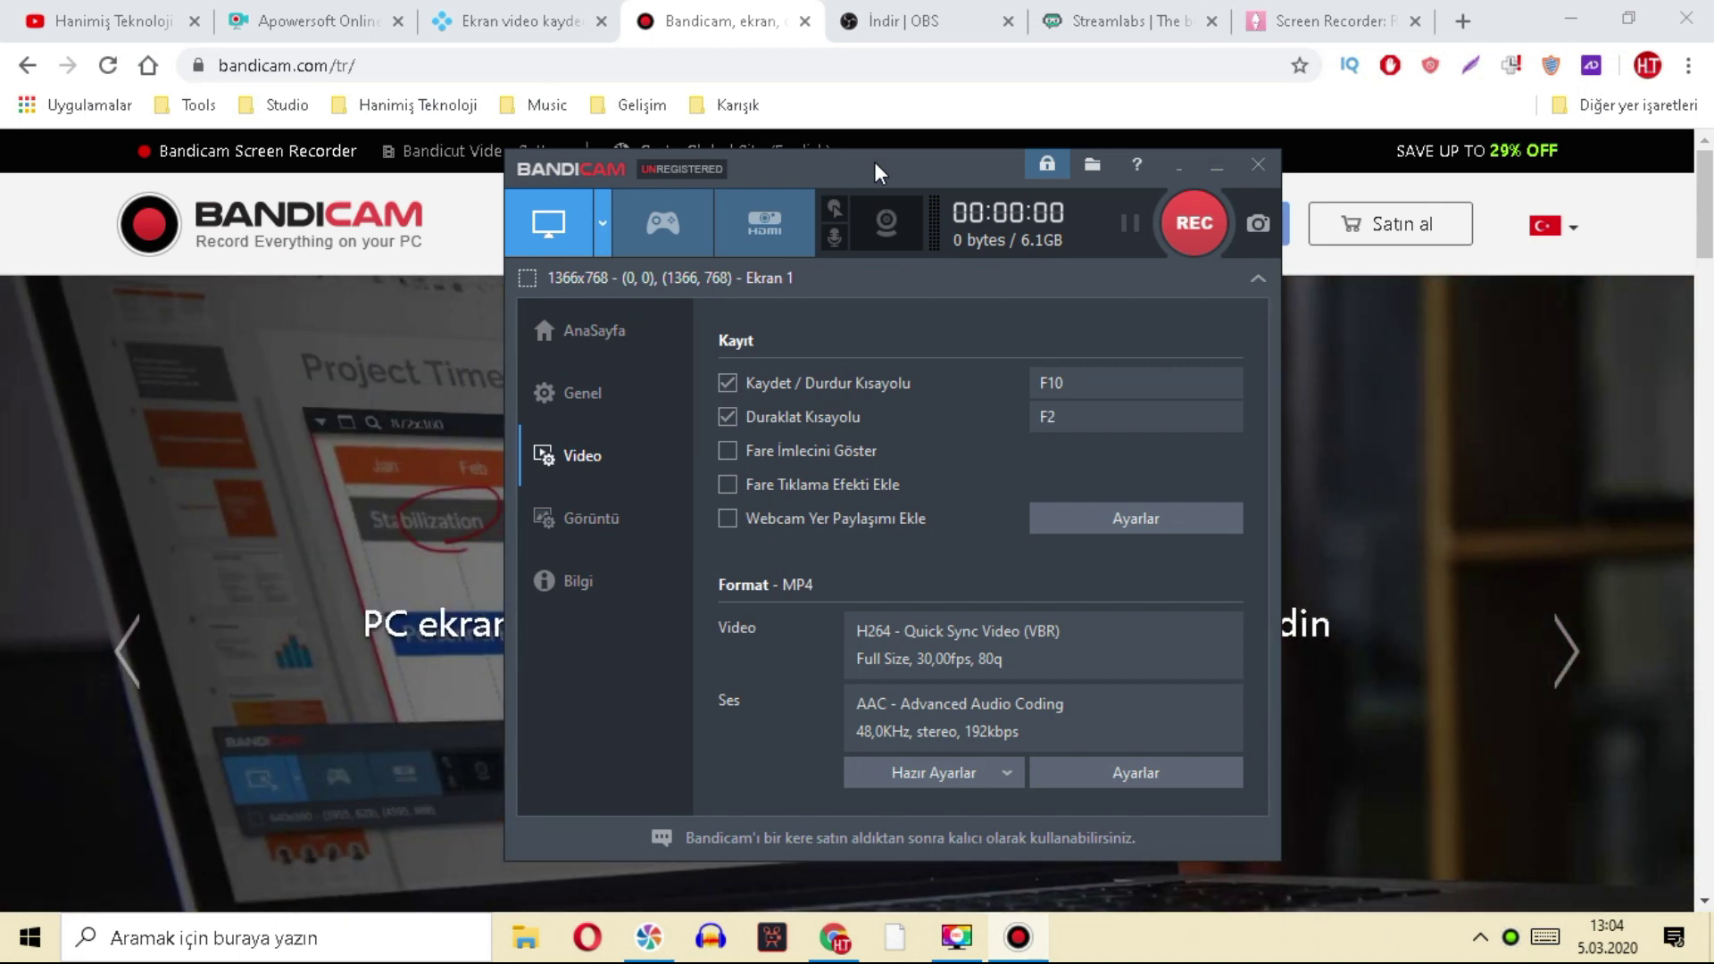
{"action": "mouse_move", "coordinate": [875, 164]}
{"action": "left_mouse_down"}
{"action": "mouse_move", "coordinate": [882, 148]}
{"action": "mouse_move", "coordinate": [891, 217]}
{"action": "mouse_move", "coordinate": [875, 189]}
{"action": "left_mouse_up"}
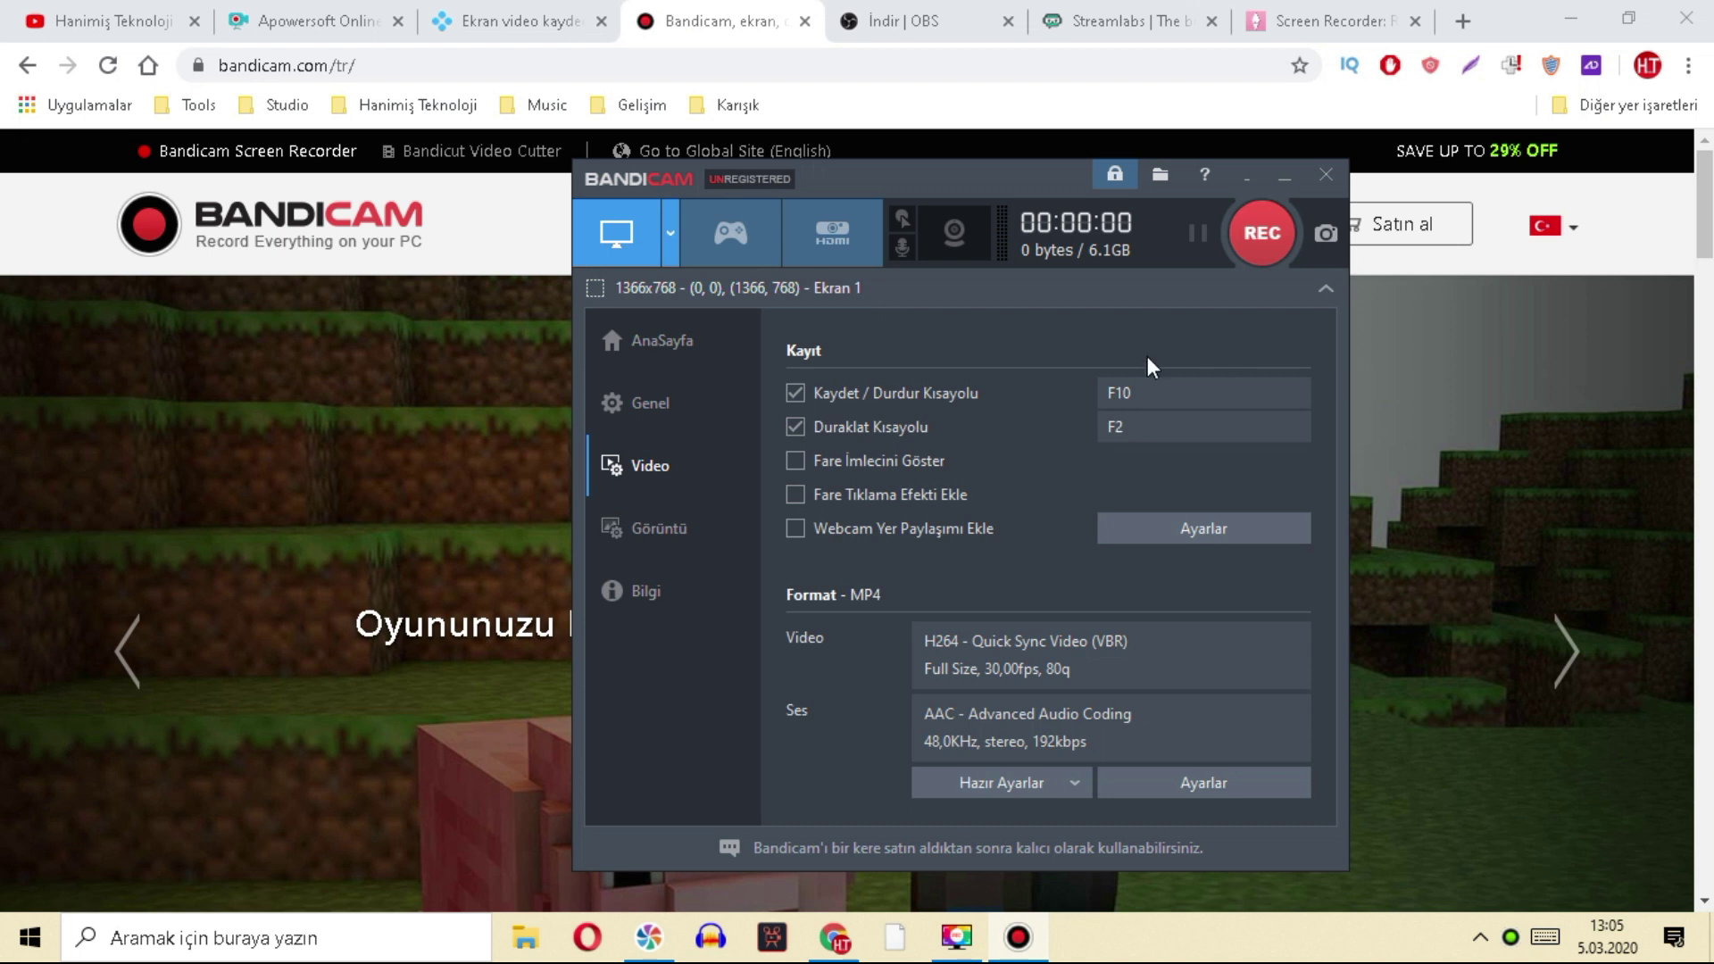
{"action": "left_click_drag", "start_coordinate": [787, 184], "coordinate": [825, 149]}
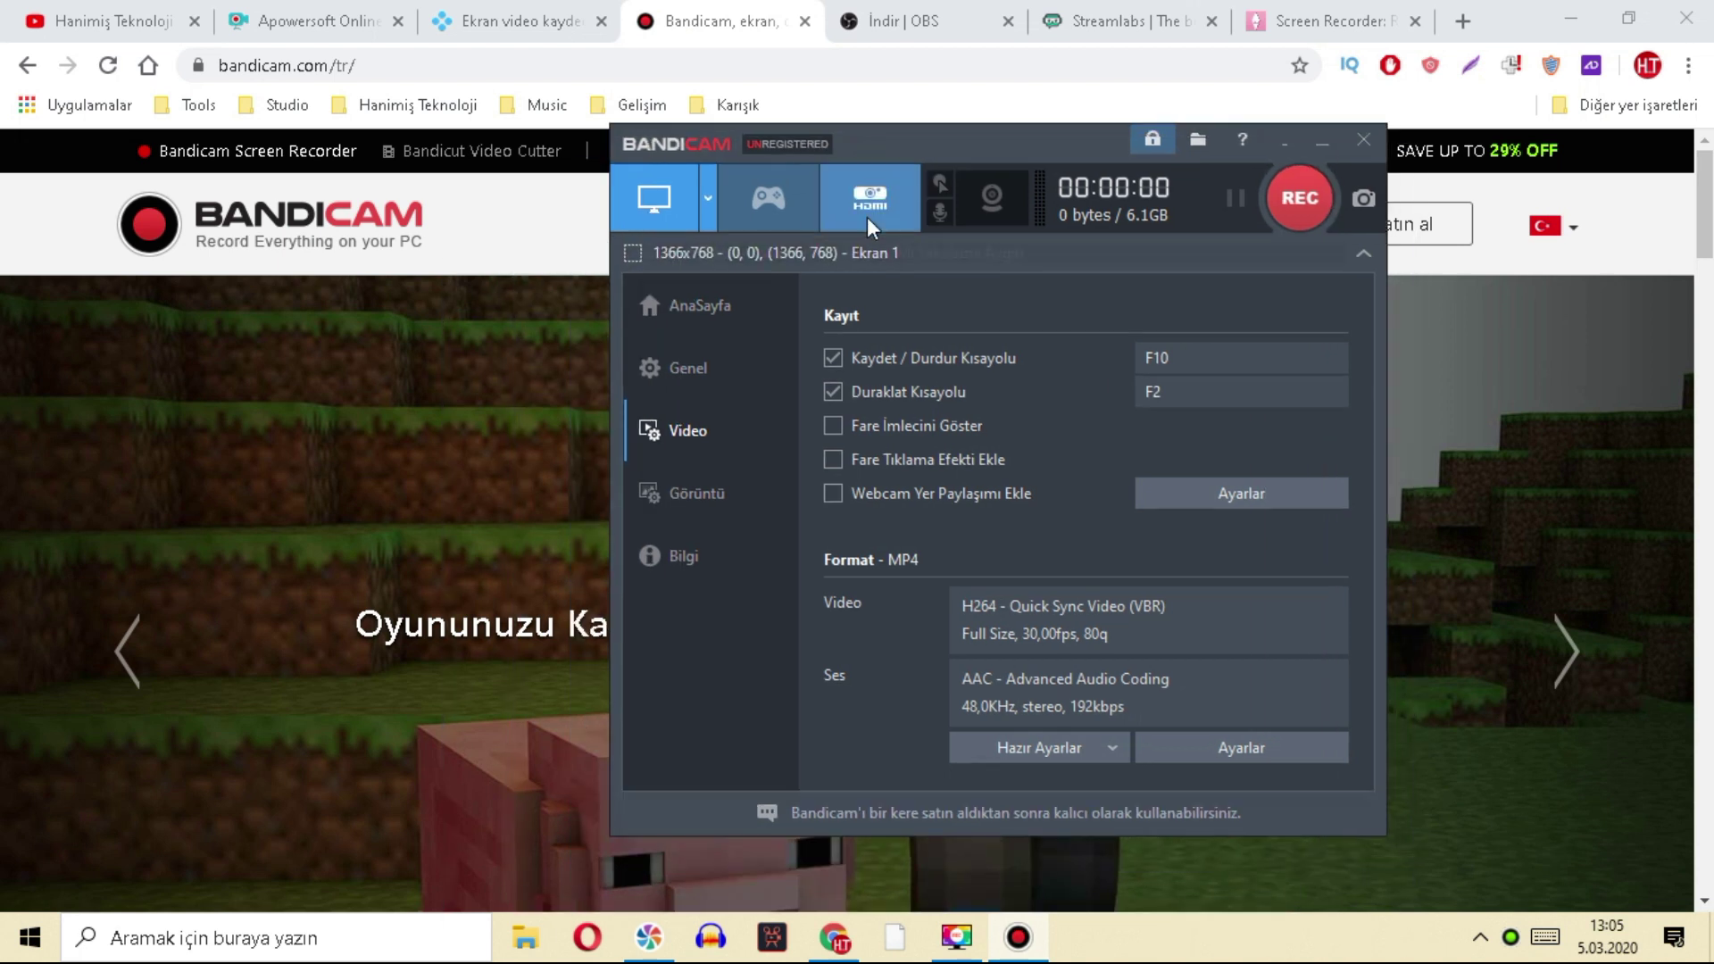
- Examine Bandicam's screen recording modes and their size options: rectangular area, full screen and around the mouse
{"action": "left_click", "coordinate": [705, 211]}
{"action": "mouse_move", "coordinate": [759, 341]}
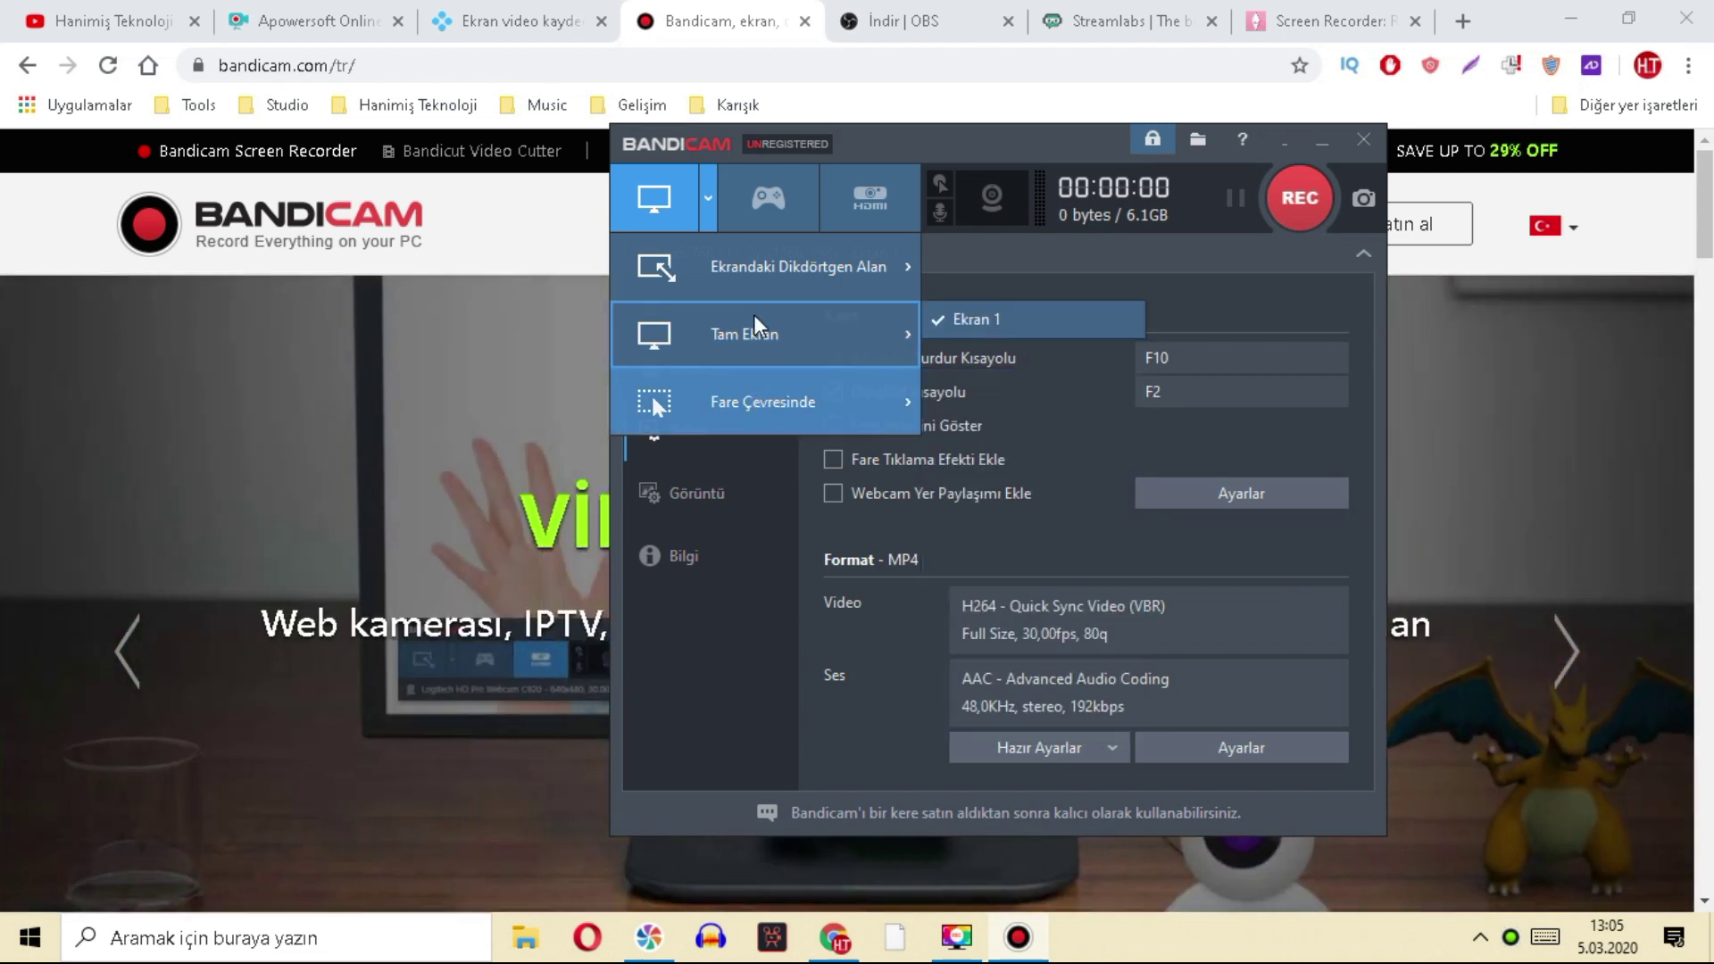
{"action": "mouse_move", "coordinate": [738, 400]}
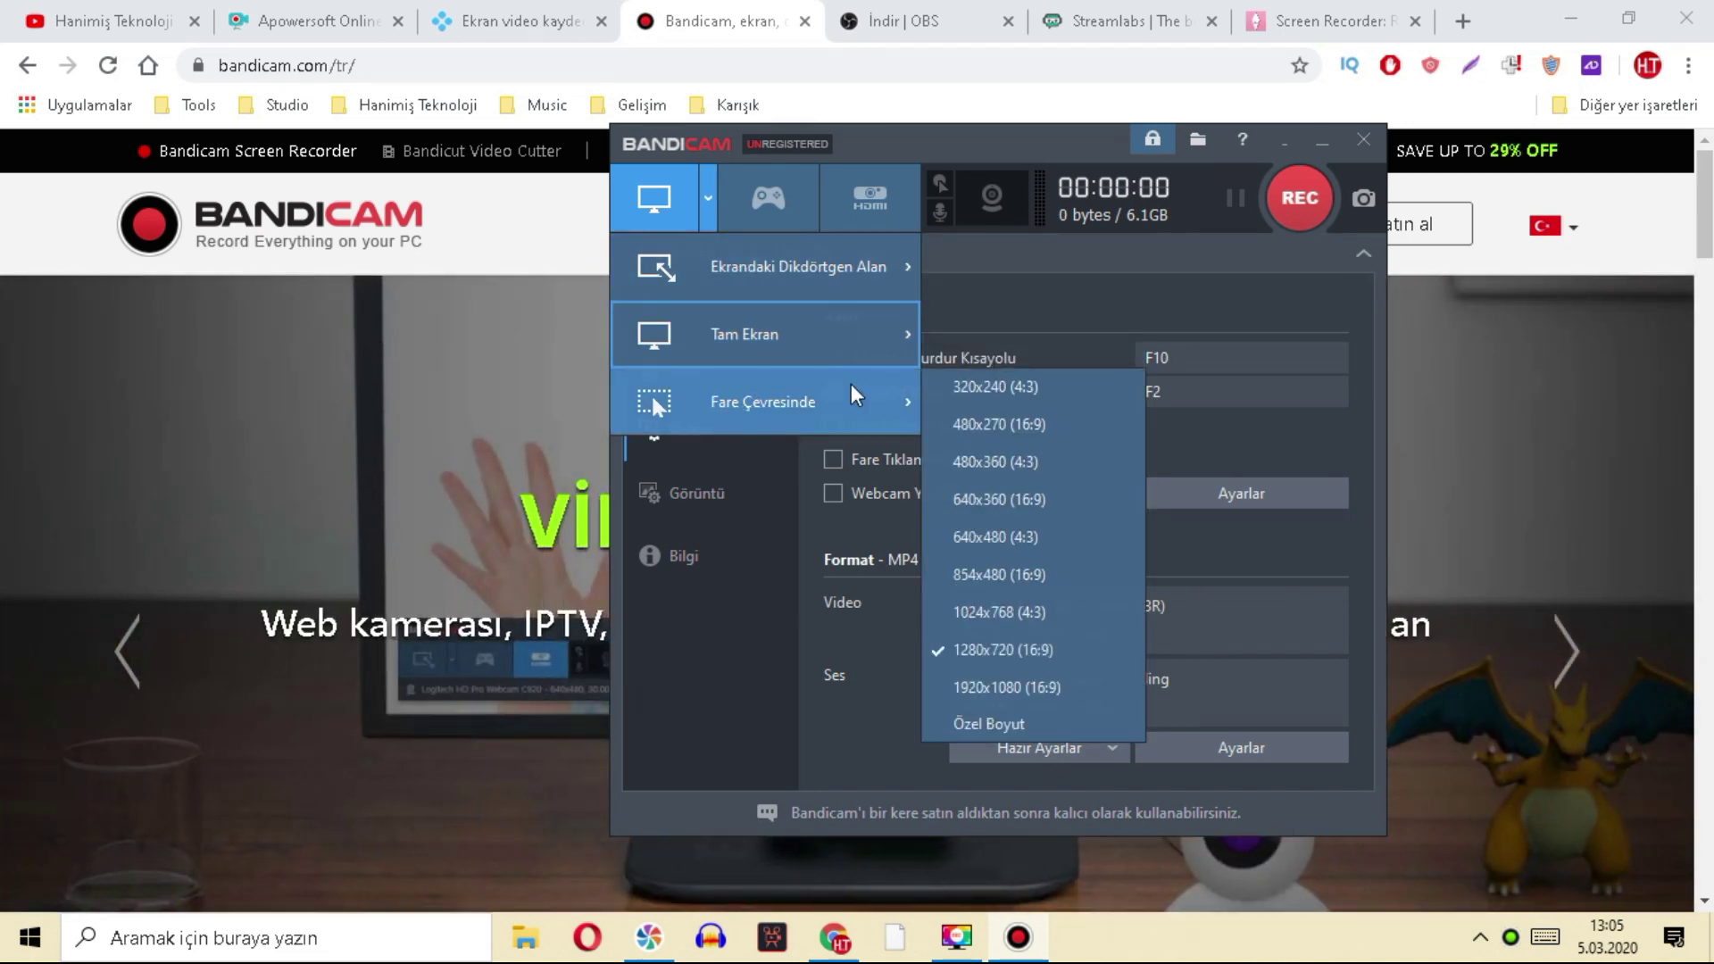
{"action": "mouse_move", "coordinate": [804, 272]}
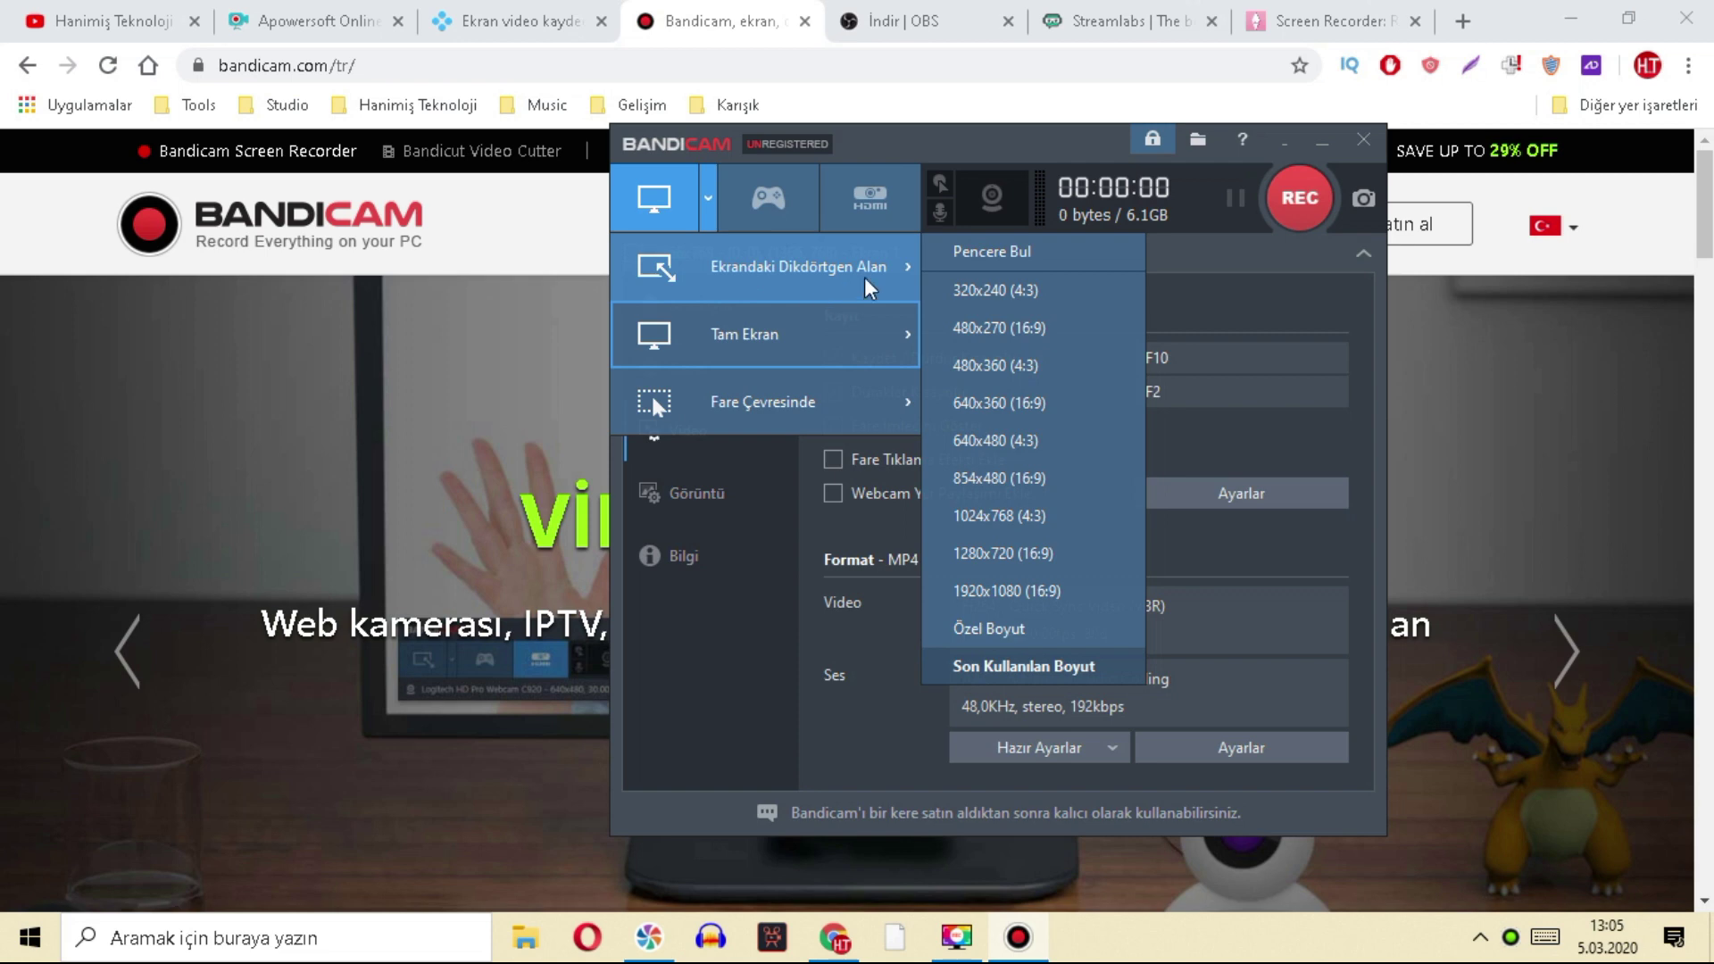
{"action": "left_click", "coordinate": [1227, 287]}
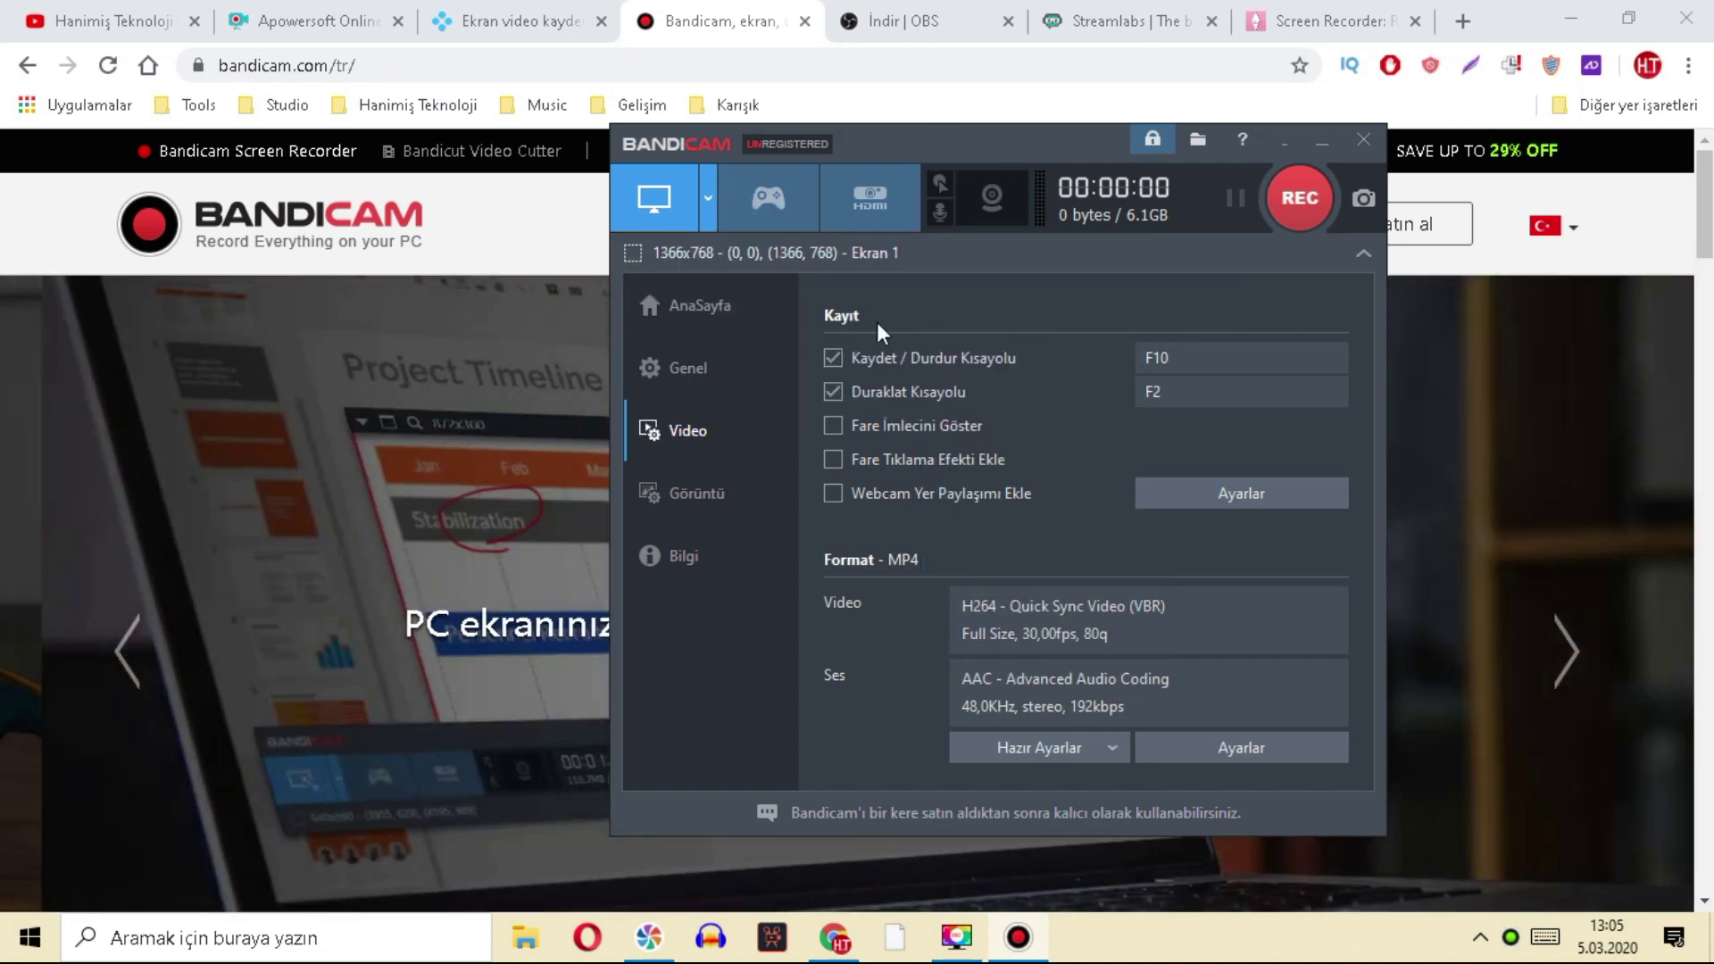
- Examine the record/stop and pause hotkey fields in Bandicam's video settings
{"action": "left_click", "coordinate": [1165, 359]}
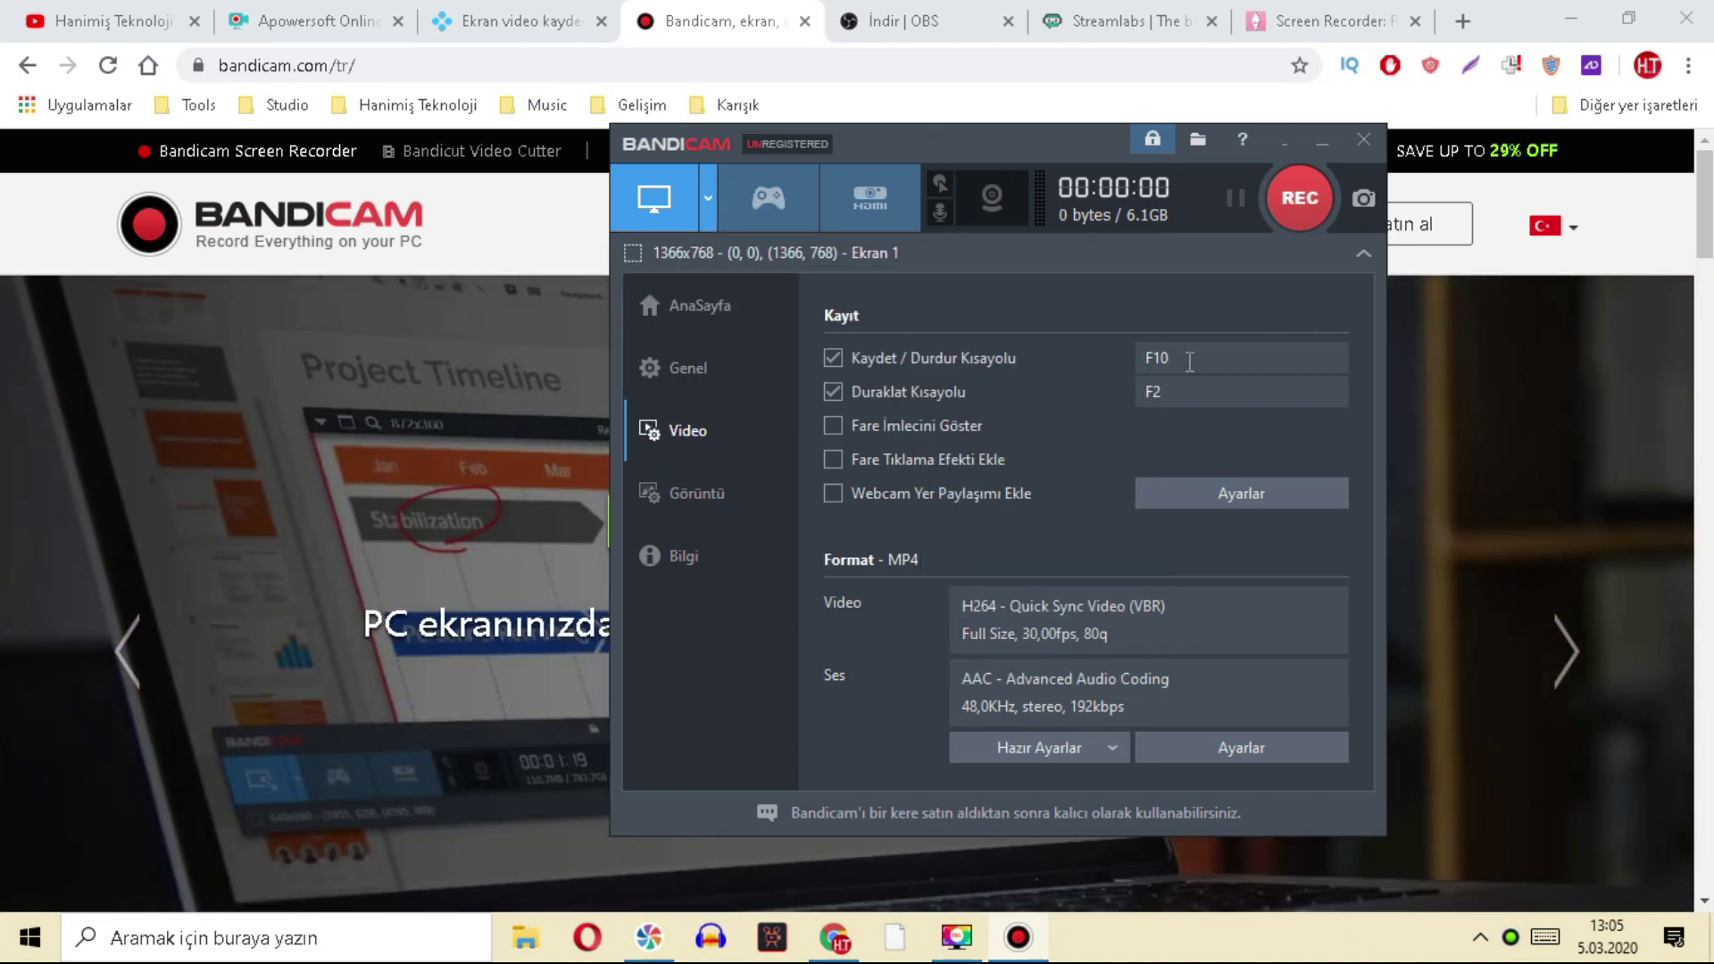
{"action": "left_click", "coordinate": [1238, 394]}
{"action": "left_click", "coordinate": [1165, 358]}
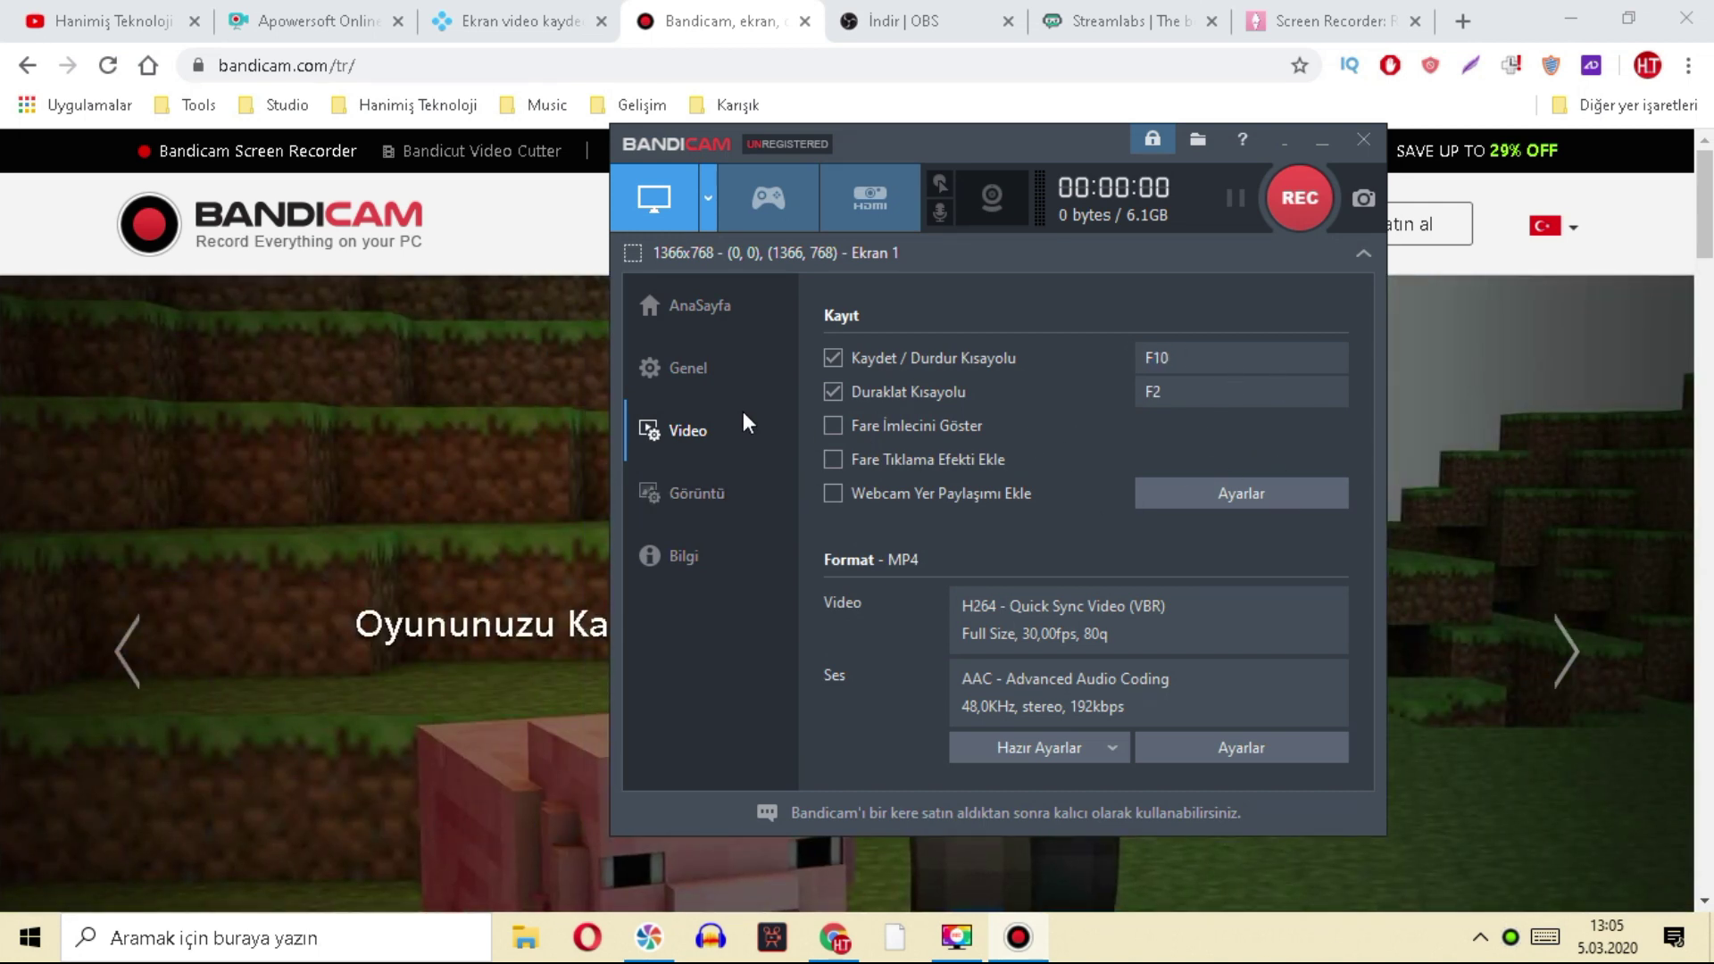
- Examine Bandicam's general options and the output, hooking and other pages of its advanced settings, and close the dialog
{"action": "left_click", "coordinate": [710, 368]}
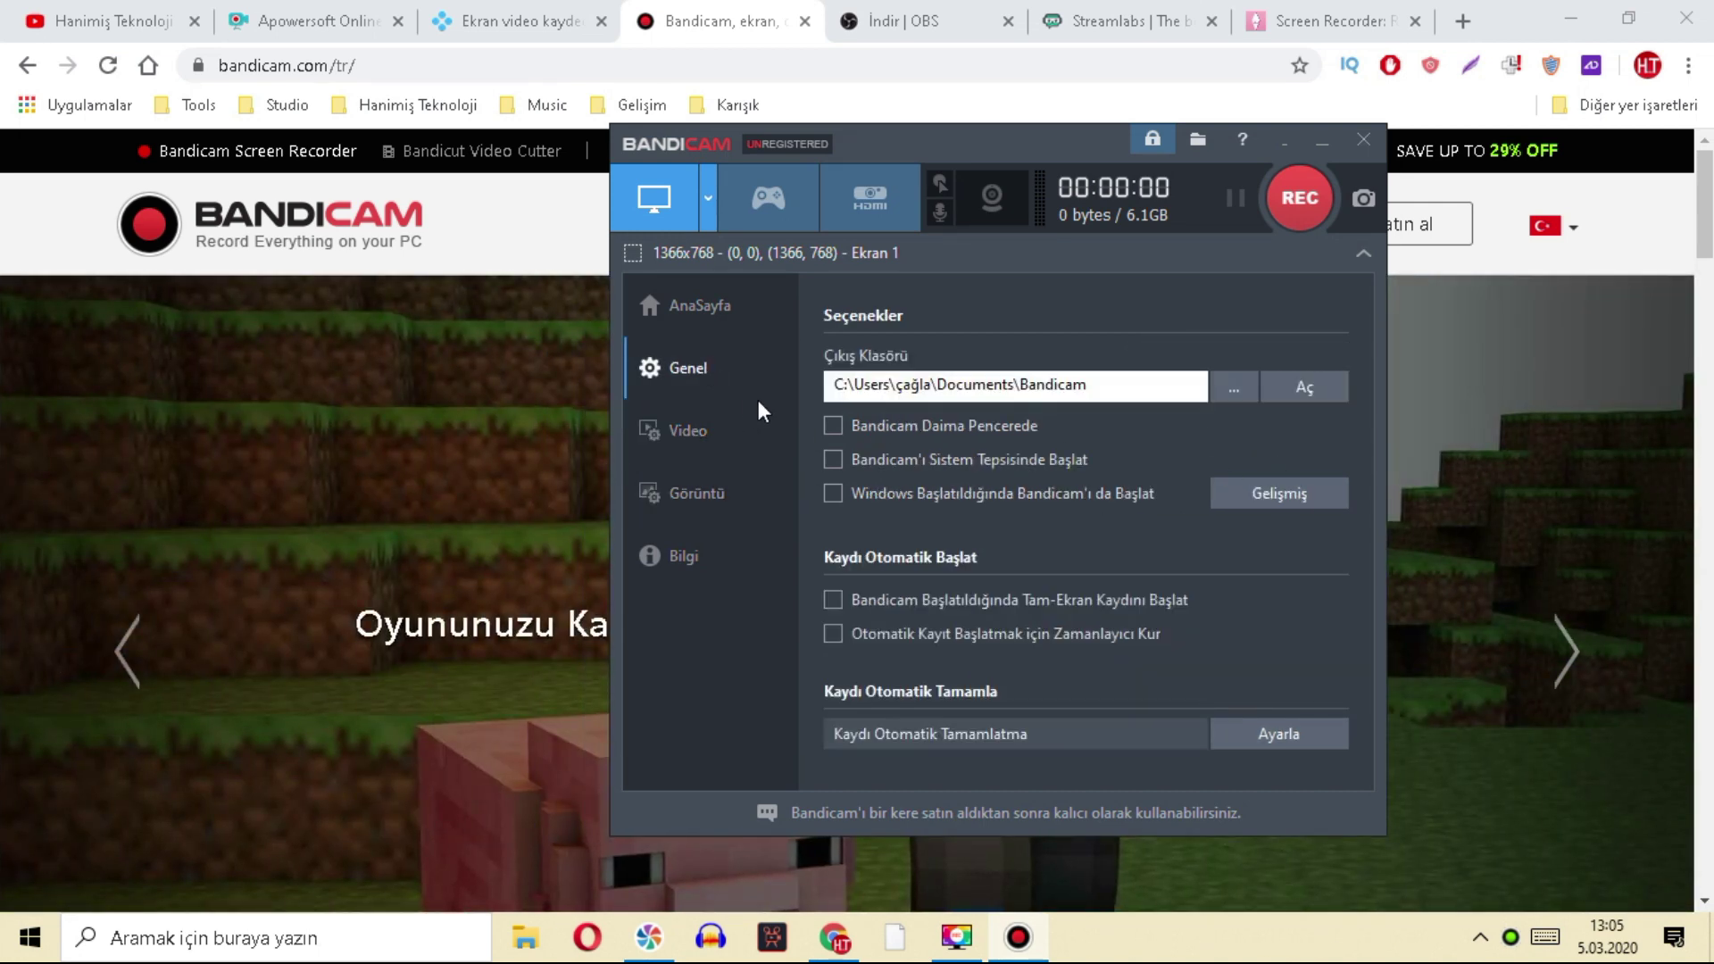
{"action": "left_click", "coordinate": [1277, 490]}
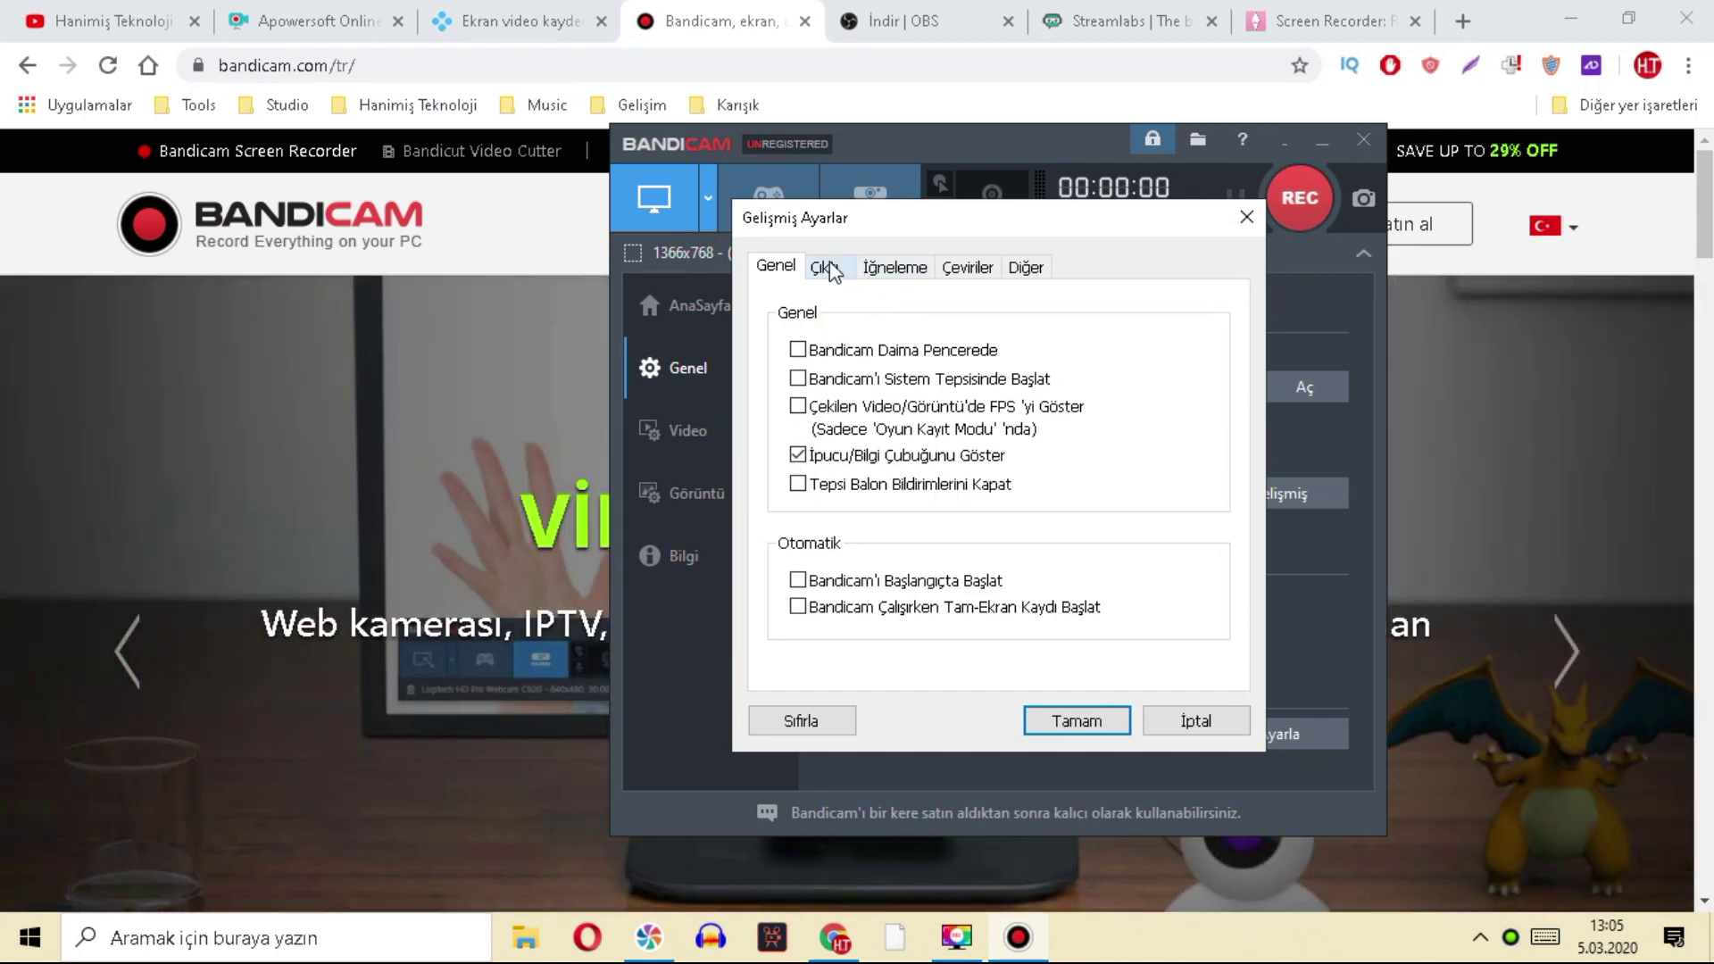
{"action": "left_click", "coordinate": [832, 270]}
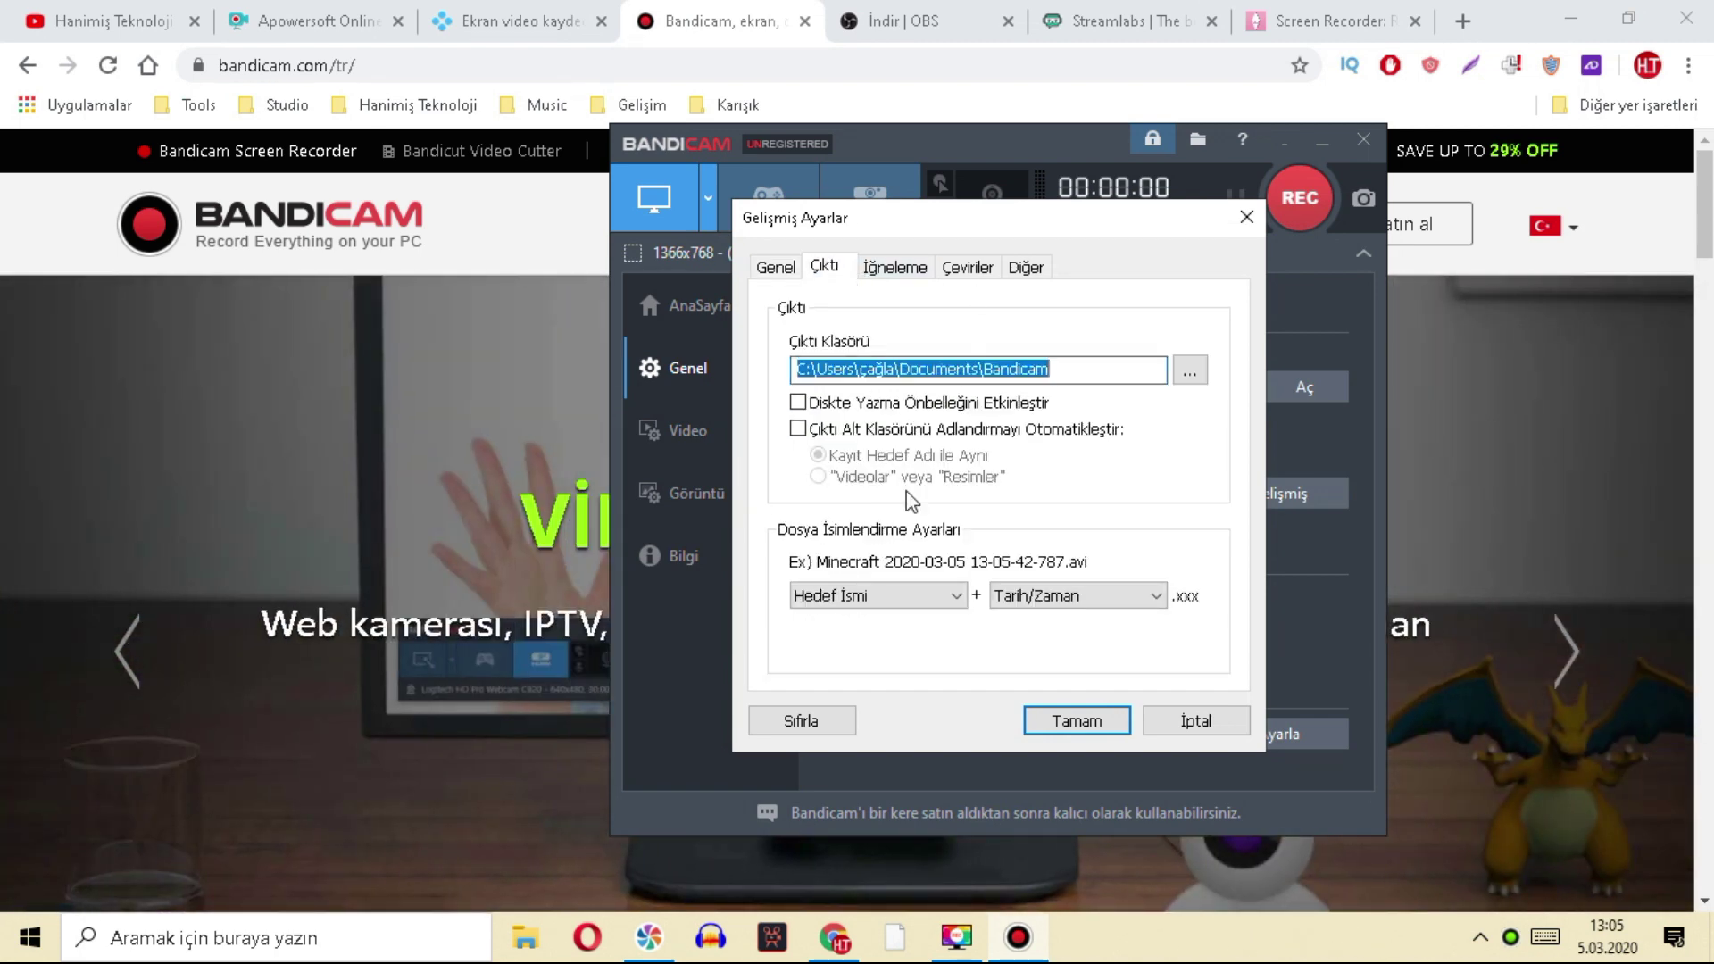
{"action": "left_click", "coordinate": [871, 271]}
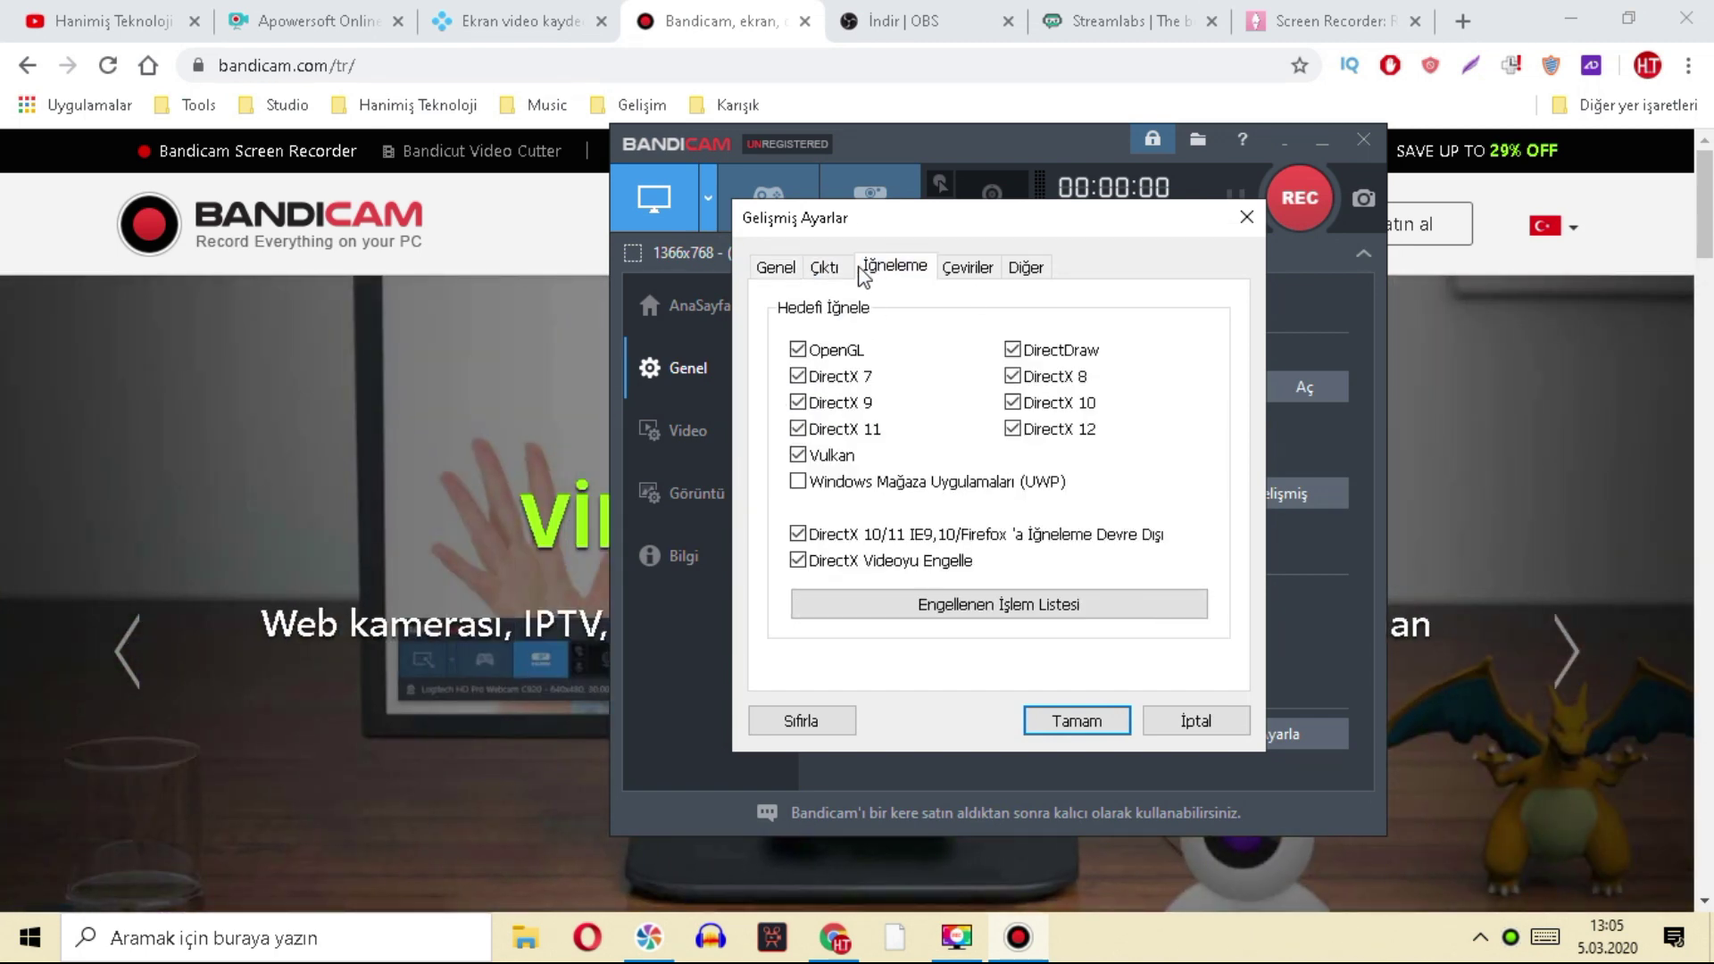
{"action": "left_click", "coordinate": [965, 273]}
{"action": "left_click", "coordinate": [786, 269]}
{"action": "left_click", "coordinate": [1247, 217]}
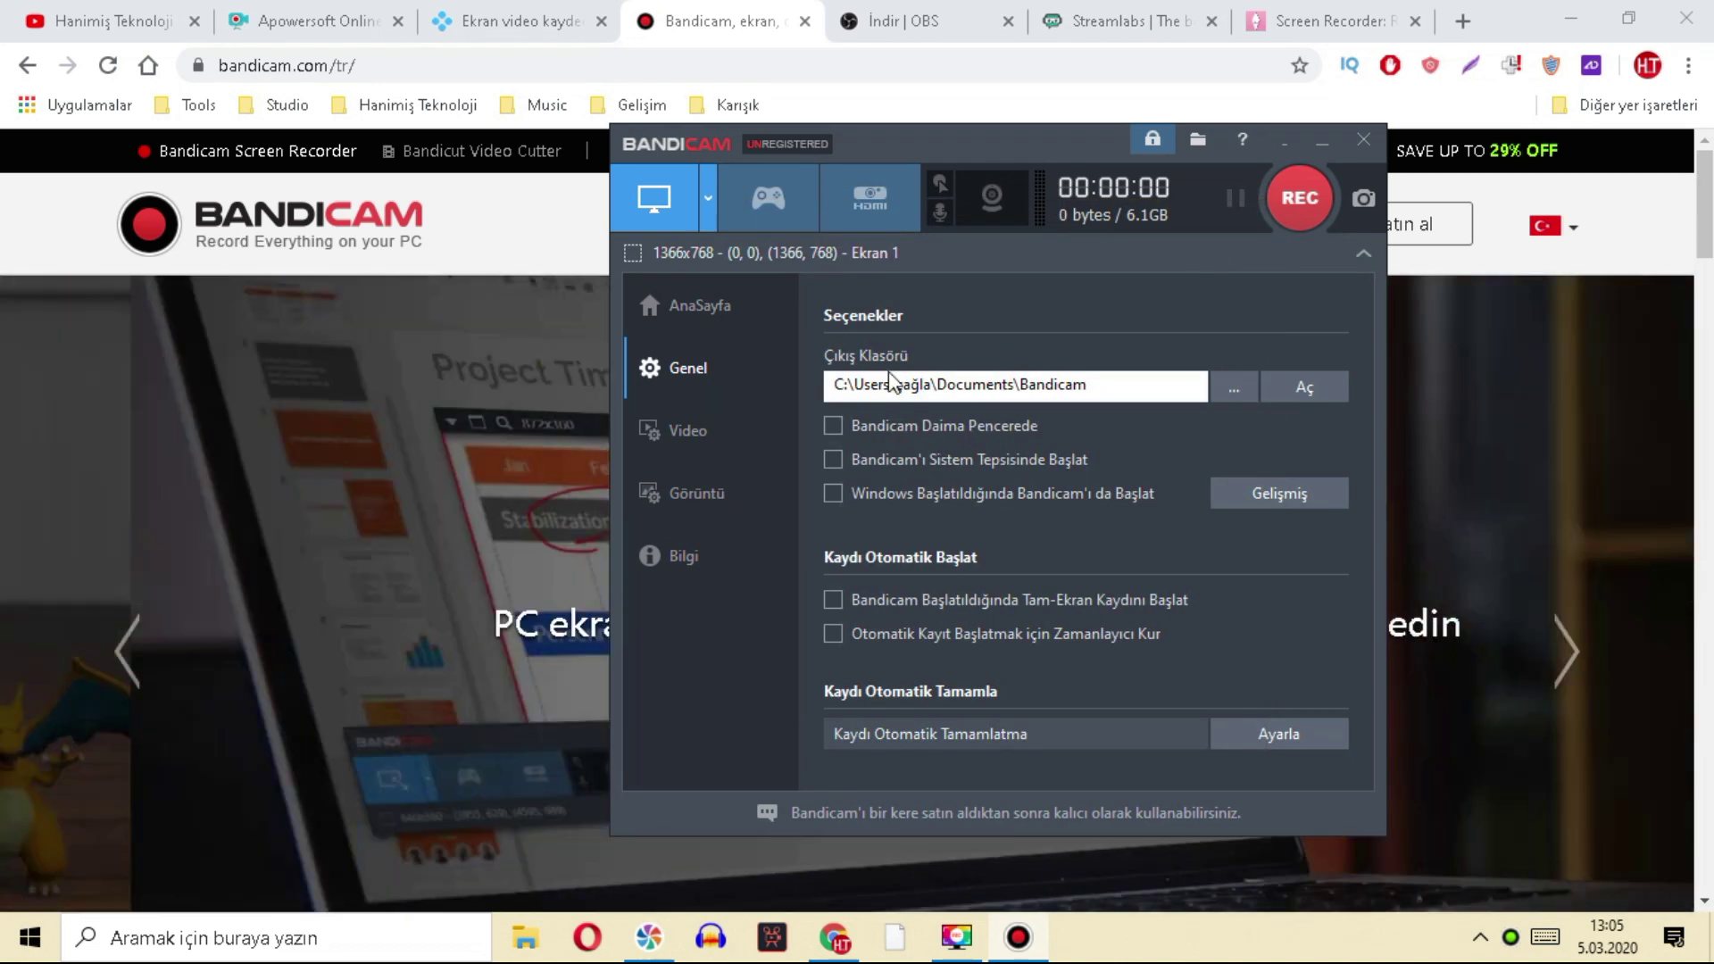
- Set the primary audio device in Bandicam's video recording settings to Focusrite USB (Focusrite USB Audio)
{"action": "left_click", "coordinate": [696, 305]}
{"action": "left_click", "coordinate": [688, 431]}
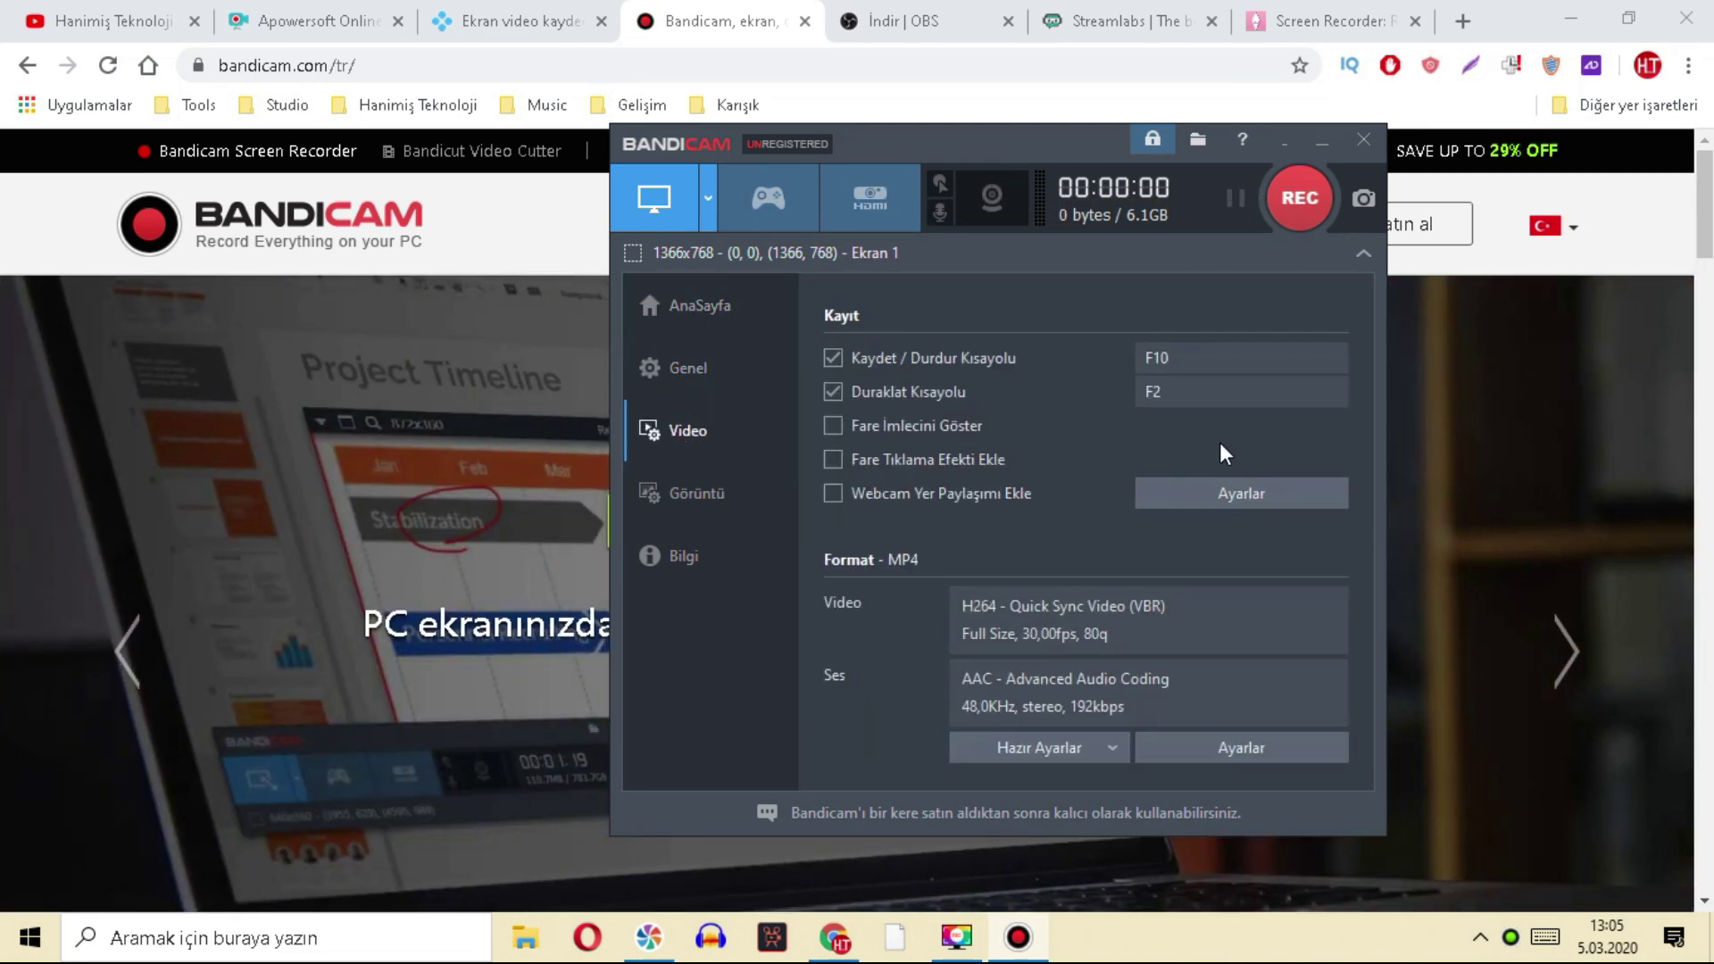
{"action": "left_click", "coordinate": [1250, 489]}
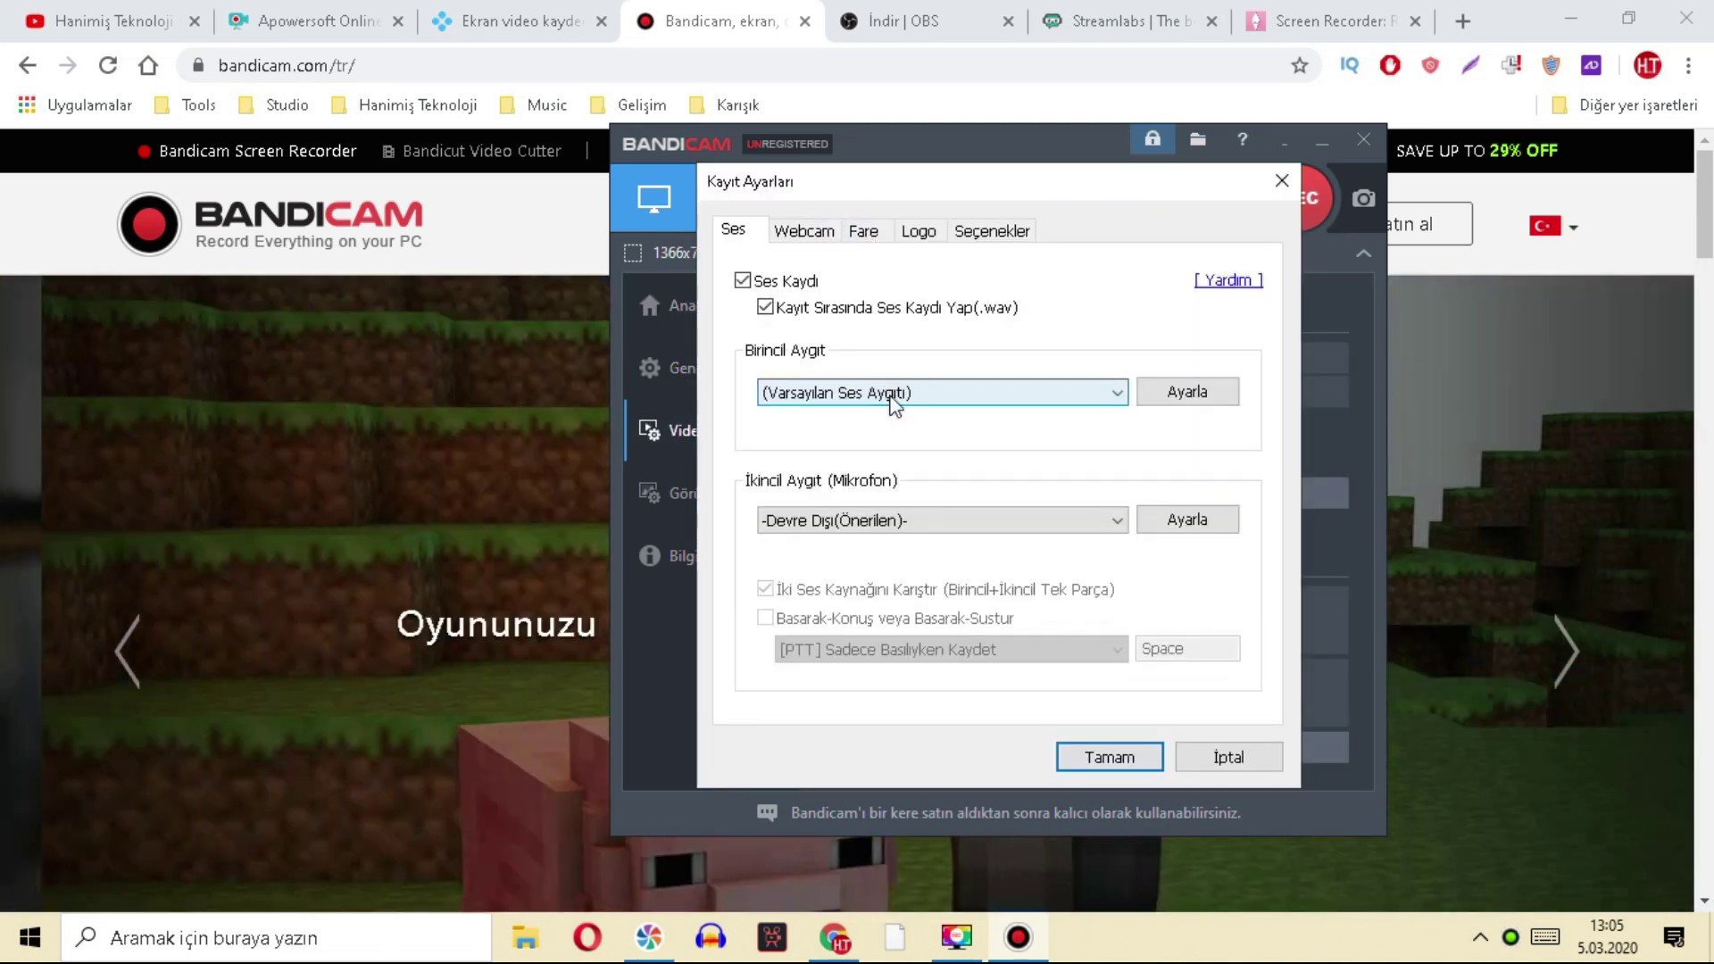
{"action": "left_click", "coordinate": [892, 395]}
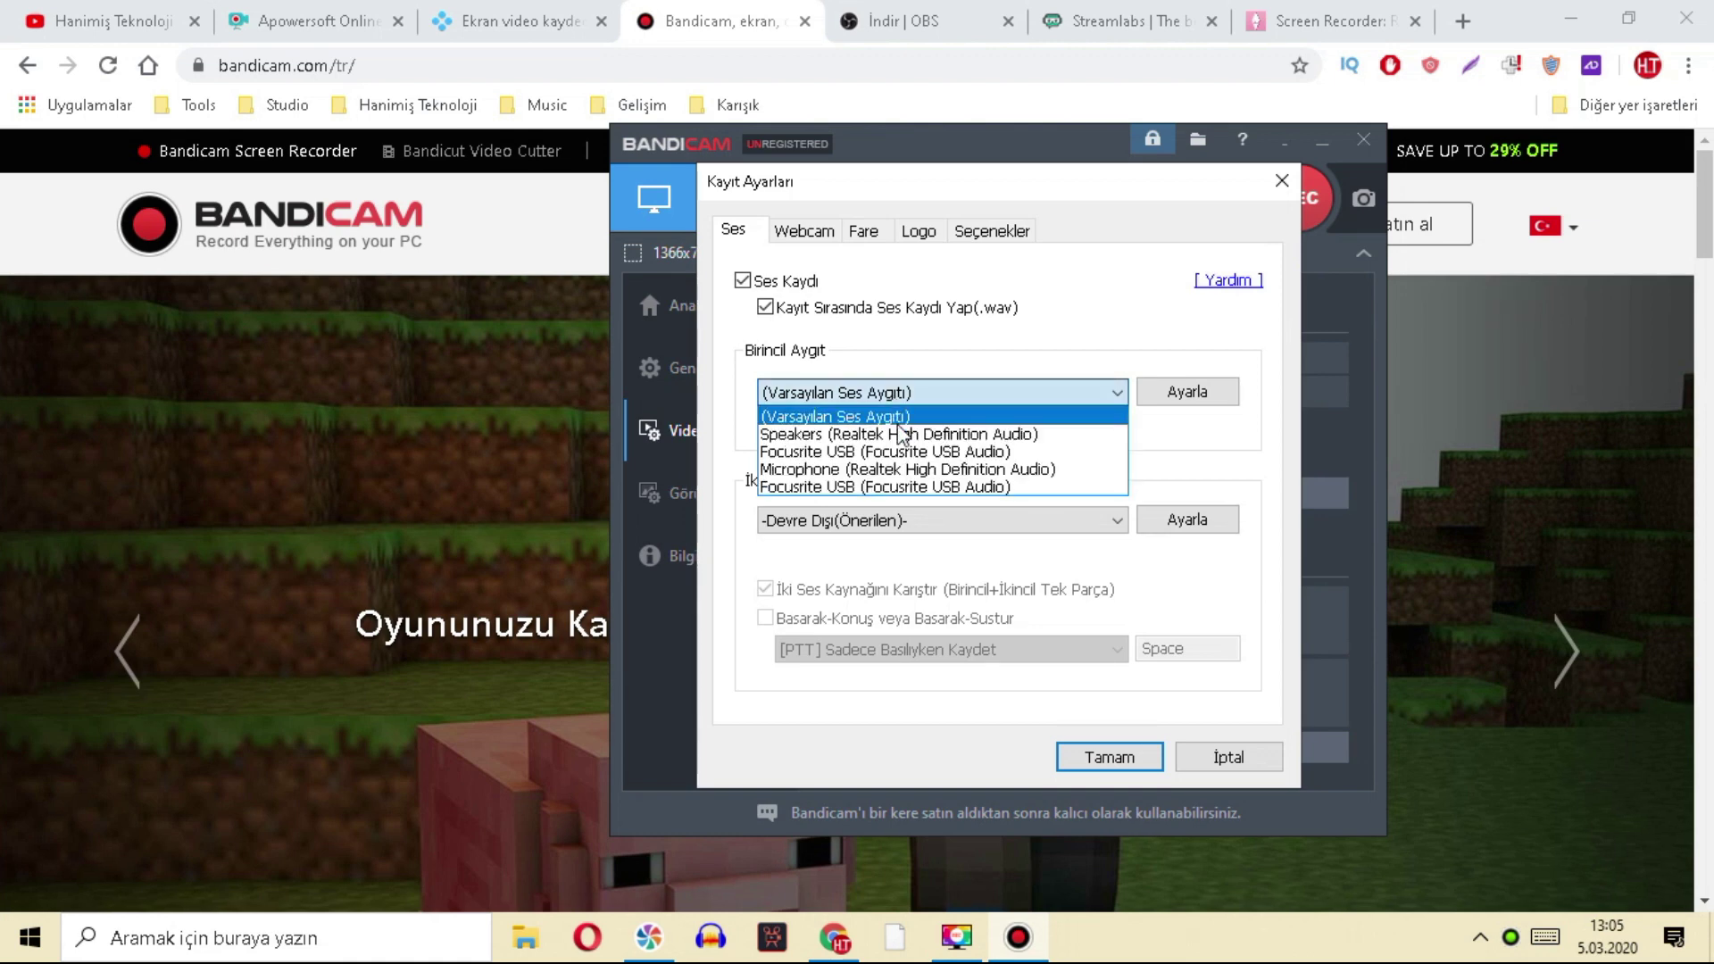
{"action": "left_click", "coordinate": [855, 449]}
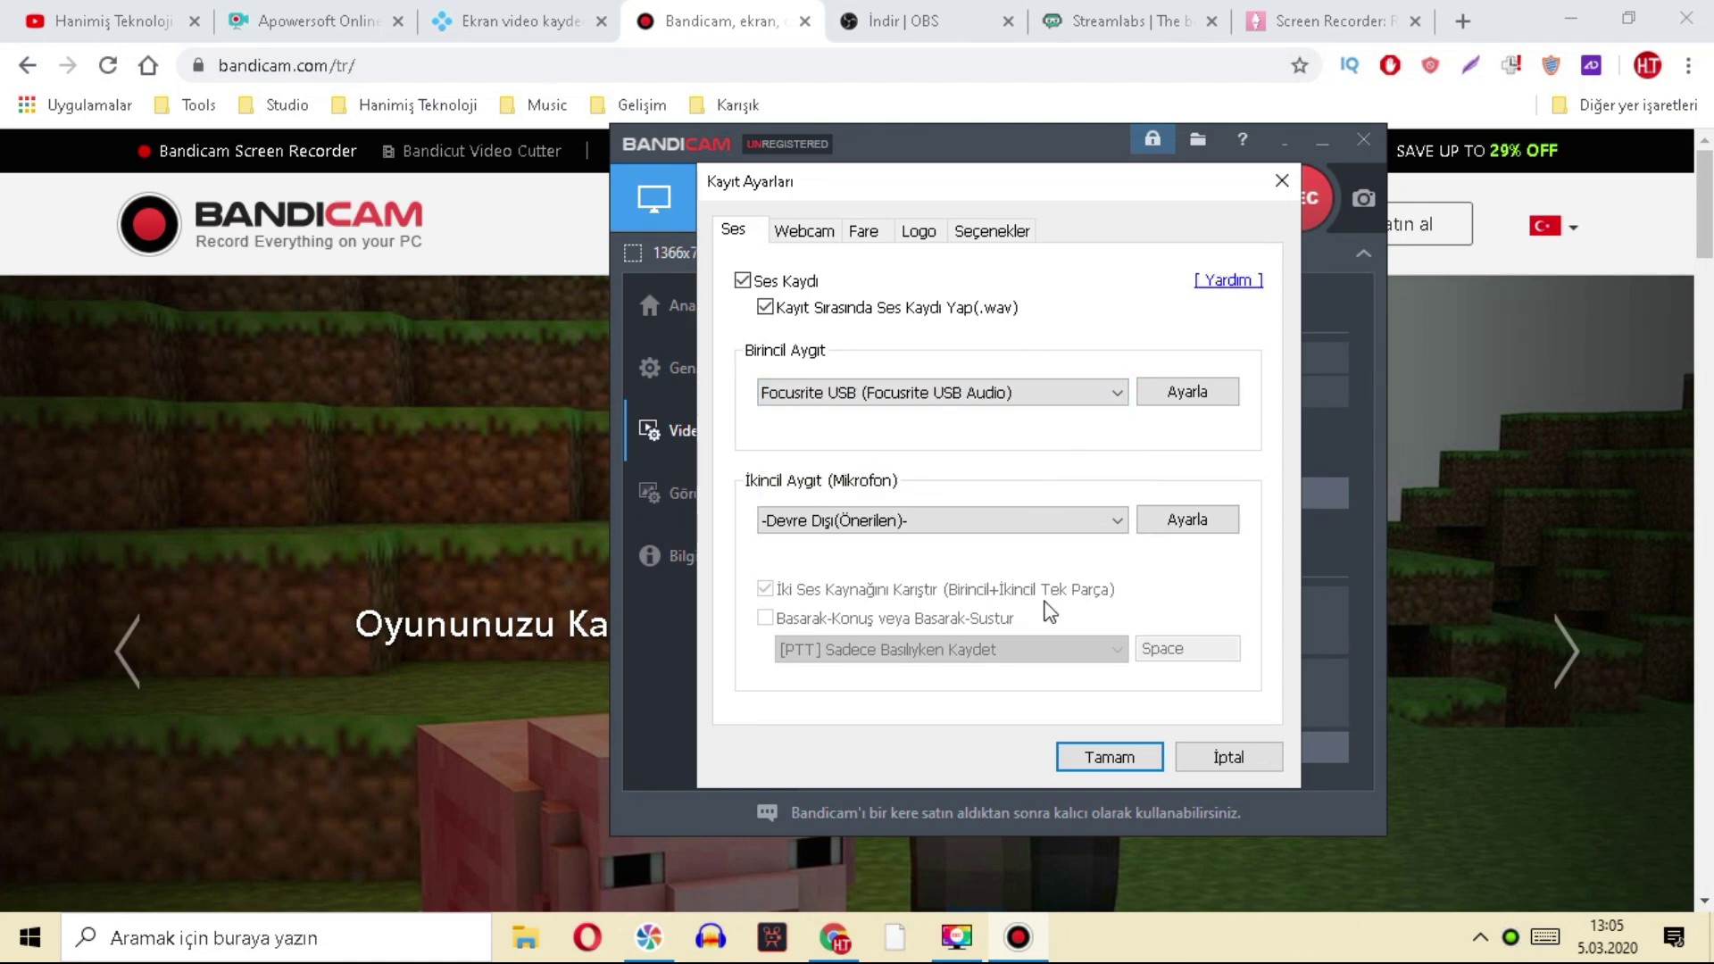
- Examine the devices available as the secondary (microphone) audio device in Bandicam's recording settings
{"action": "left_click", "coordinate": [868, 521]}
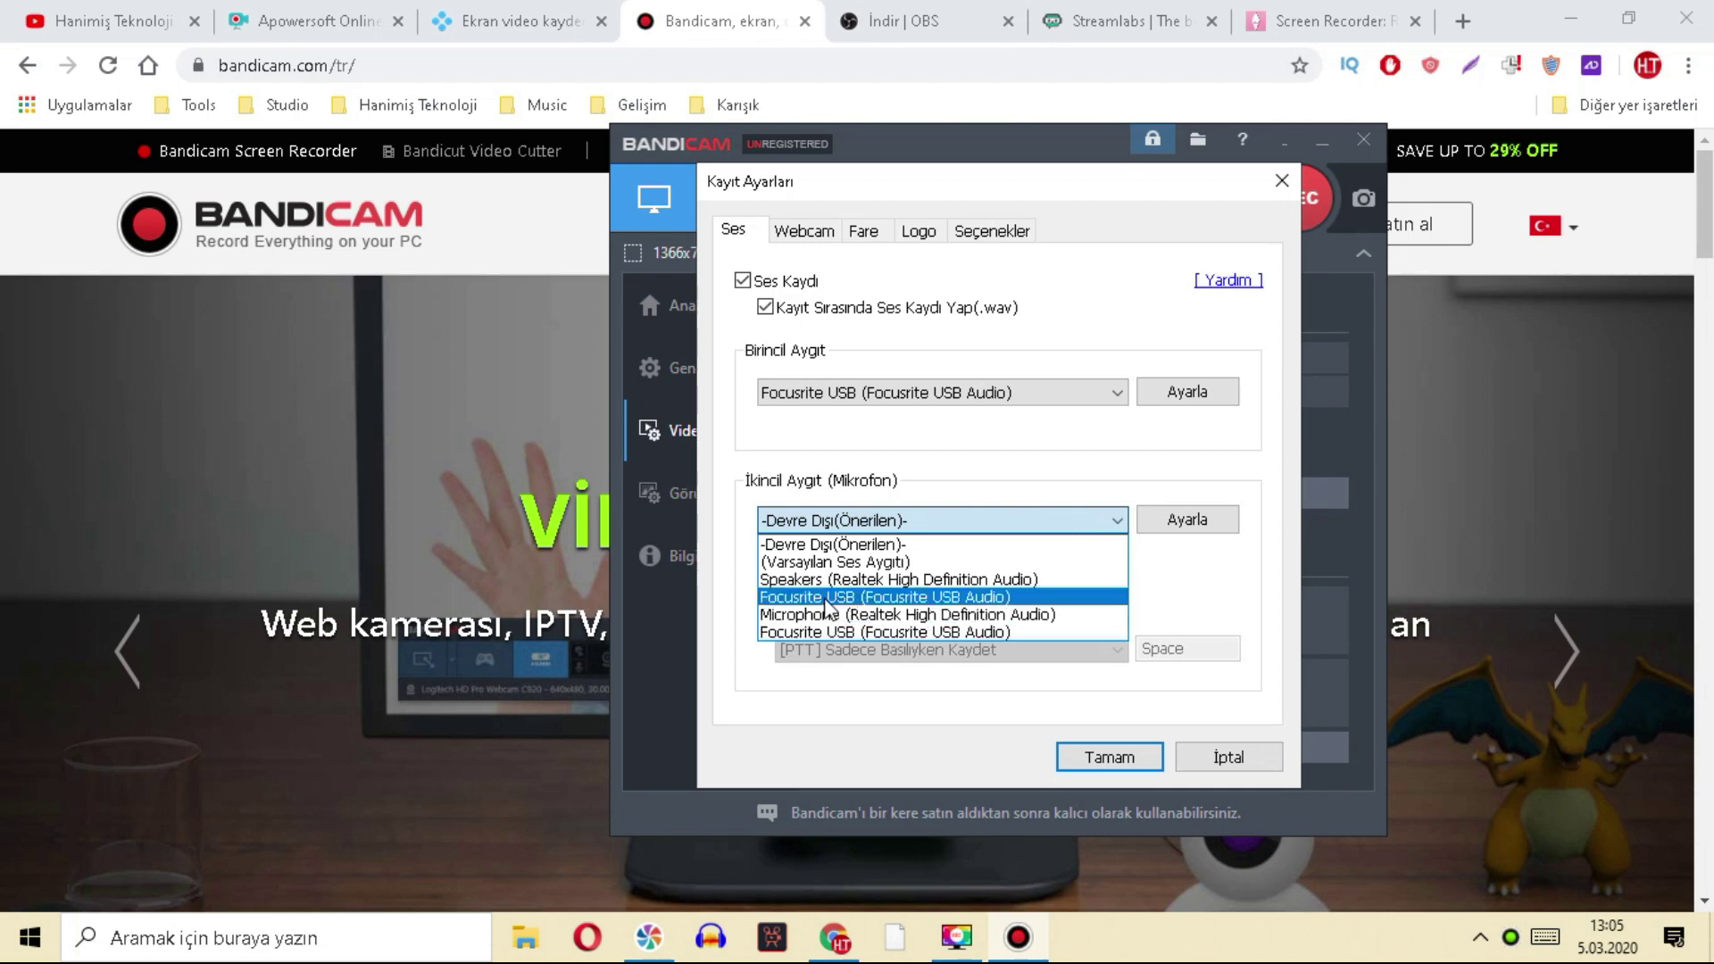
{"action": "left_click", "coordinate": [873, 519]}
{"action": "left_click", "coordinate": [872, 519]}
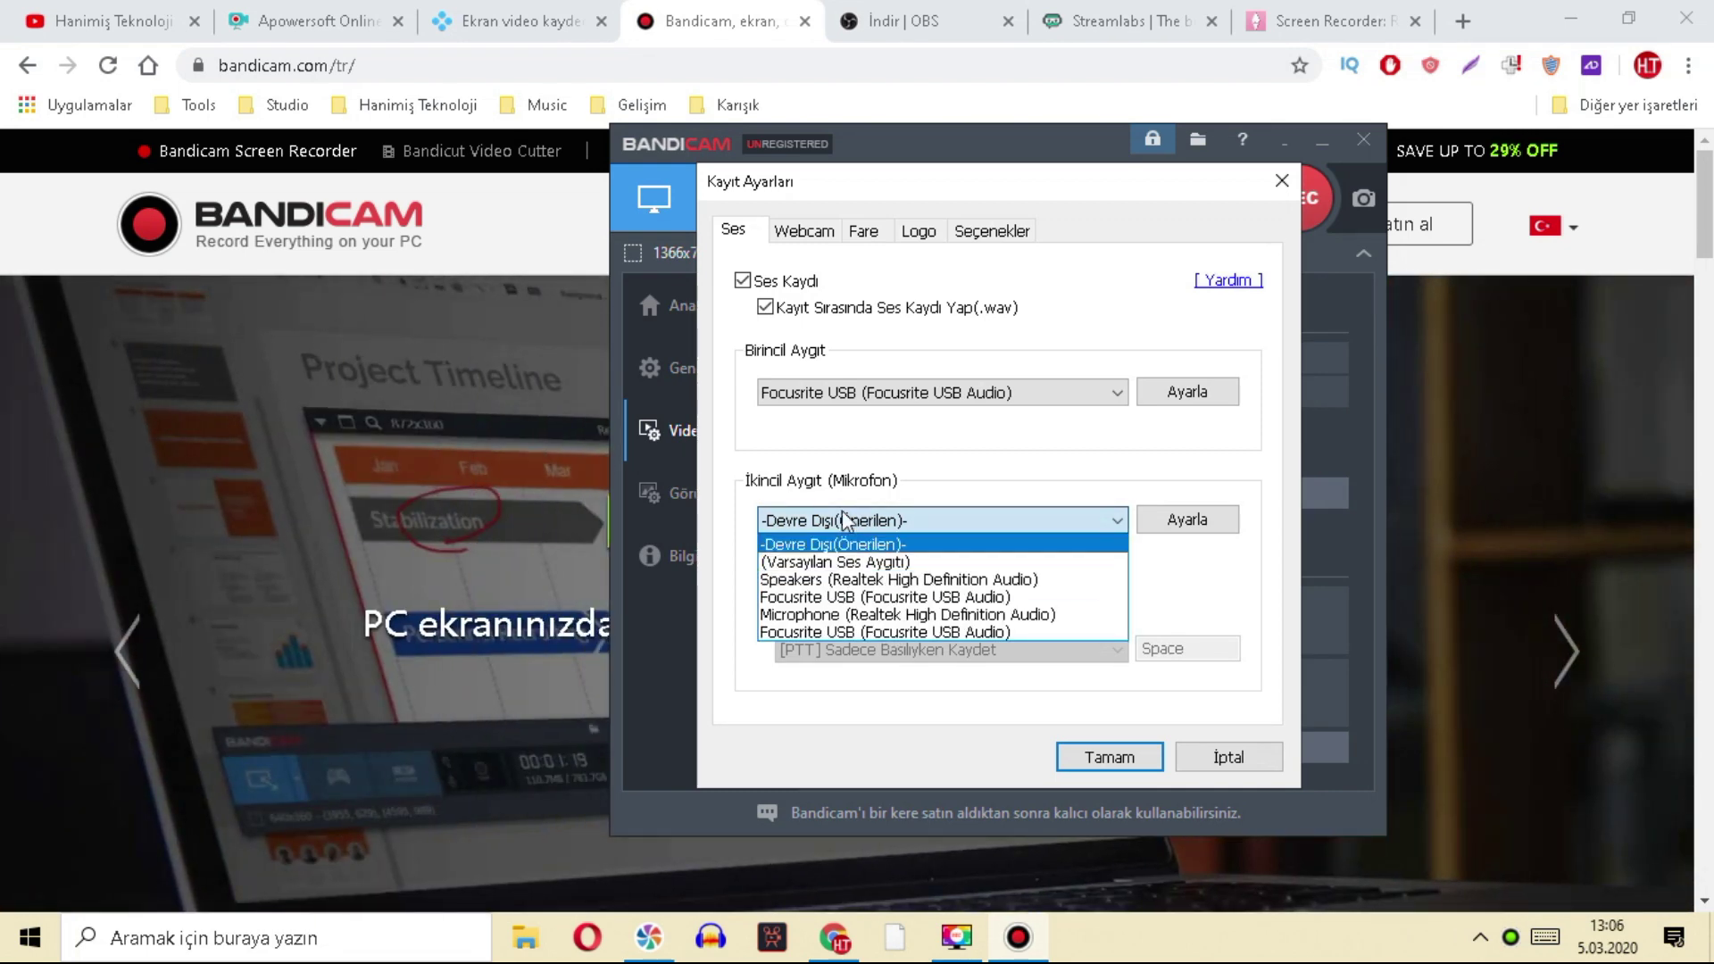
{"action": "left_click", "coordinate": [850, 520]}
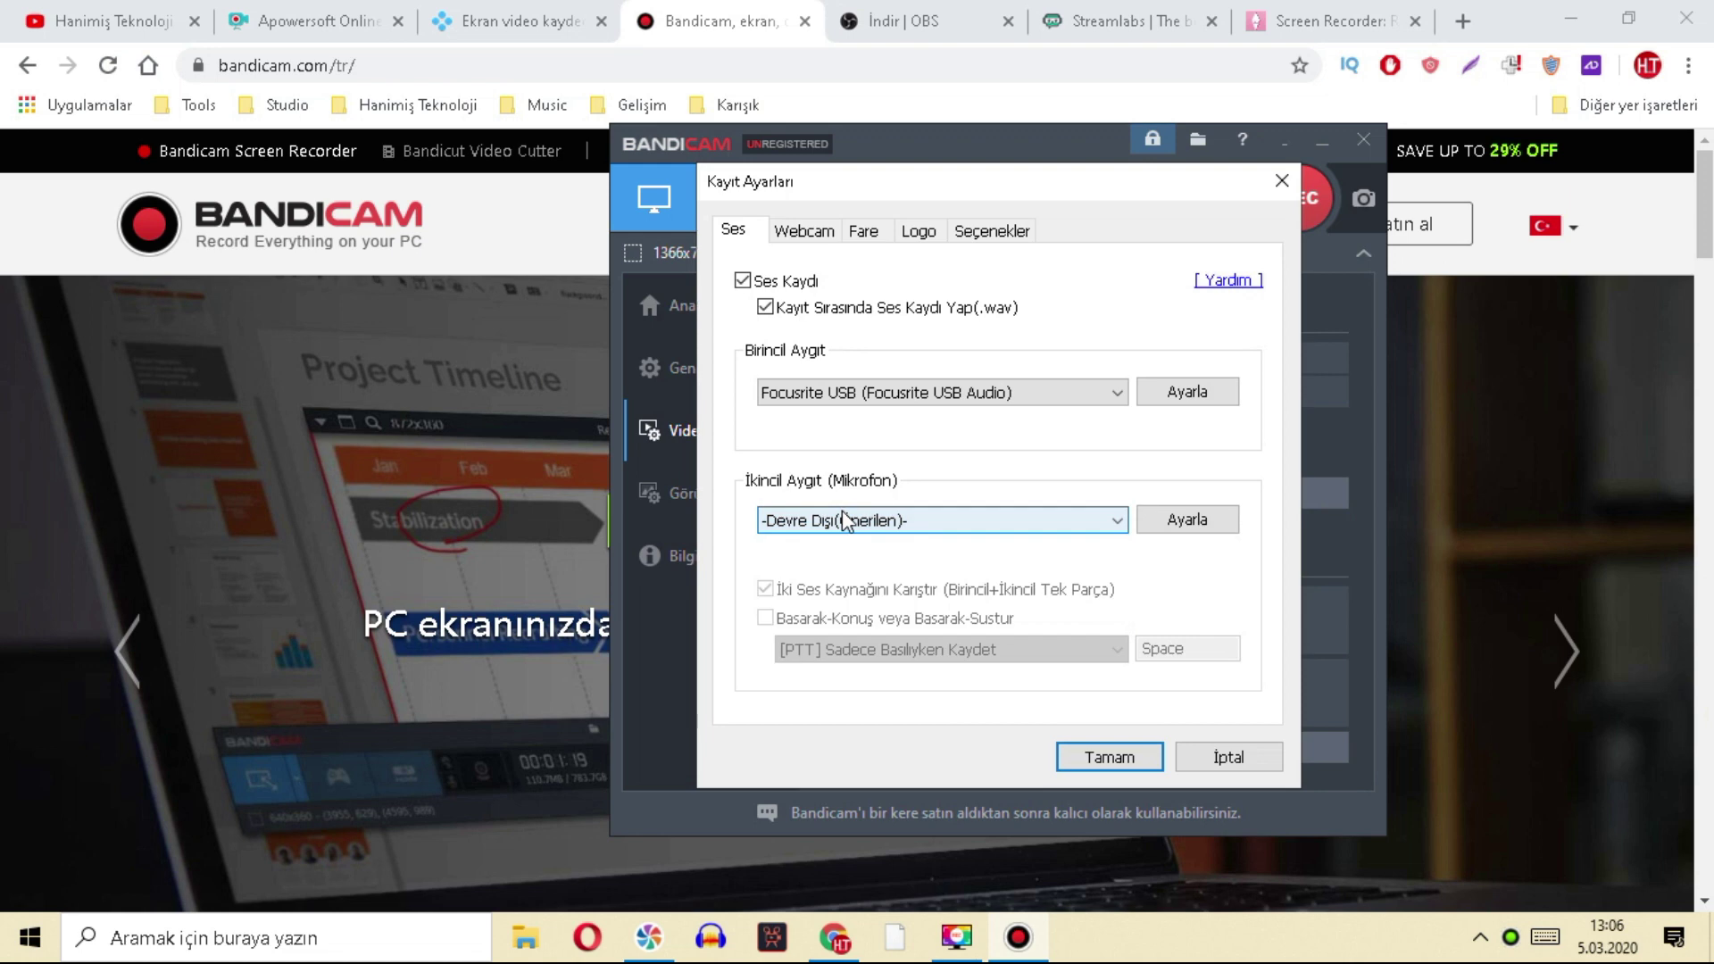
- Examine the mouse effect and logo pages of the recording settings and close the dialog
{"action": "left_click", "coordinate": [862, 234]}
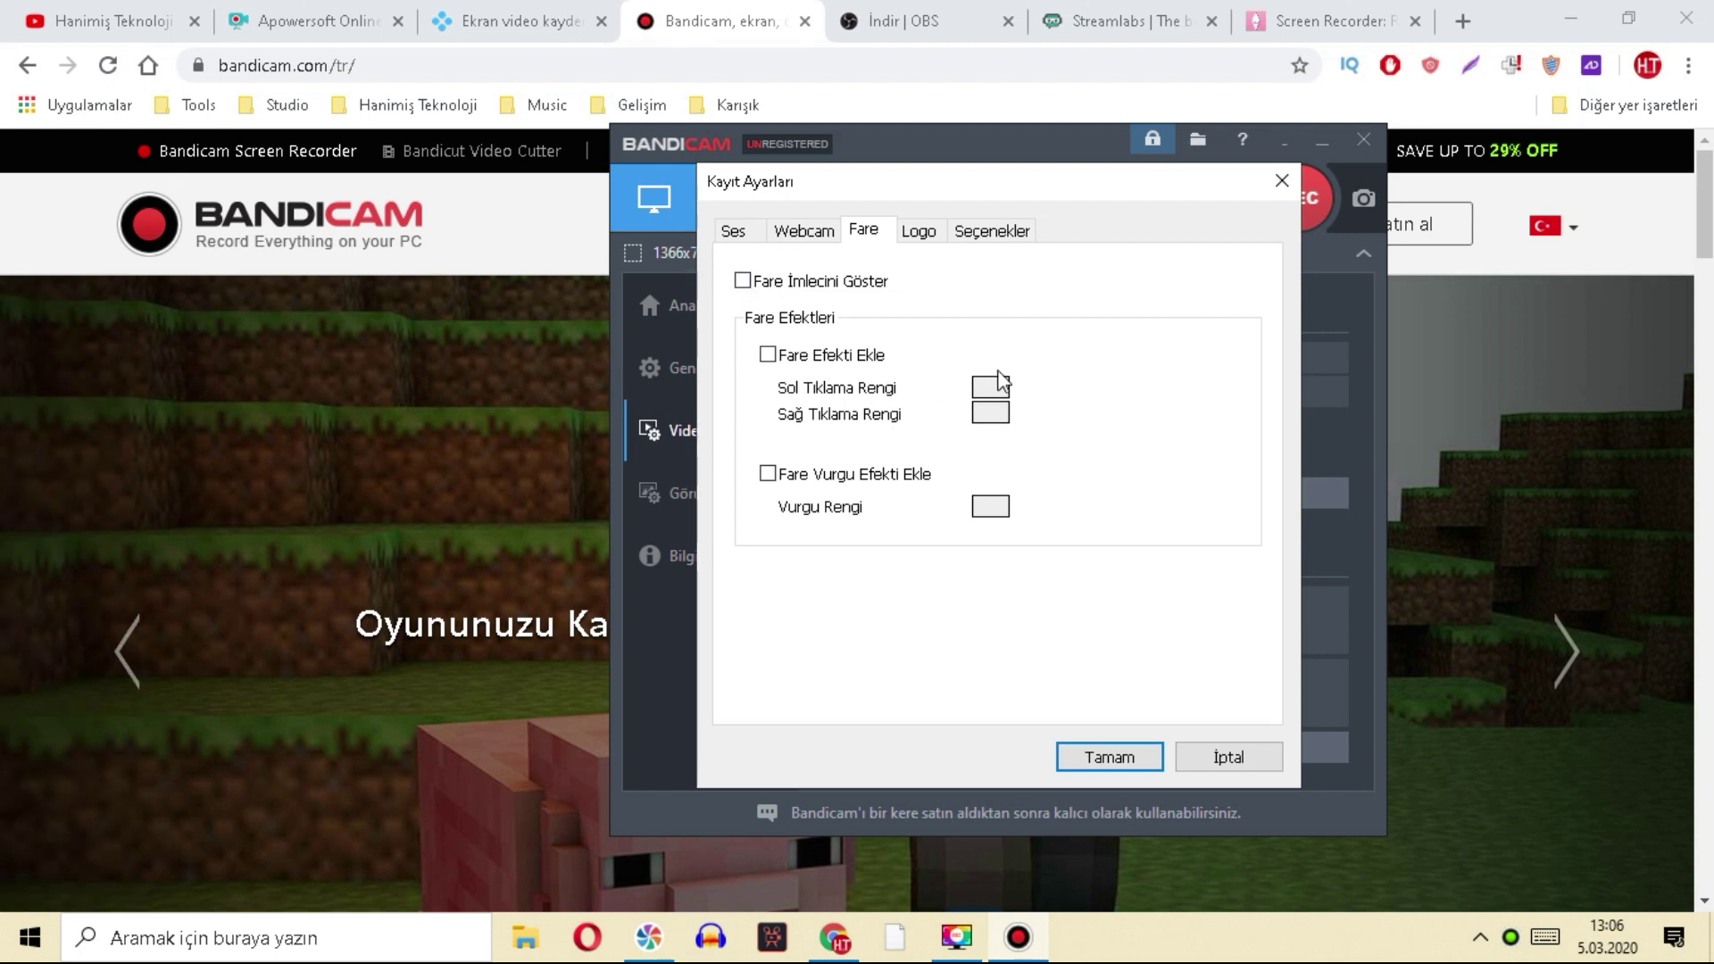
{"action": "left_click", "coordinate": [915, 236]}
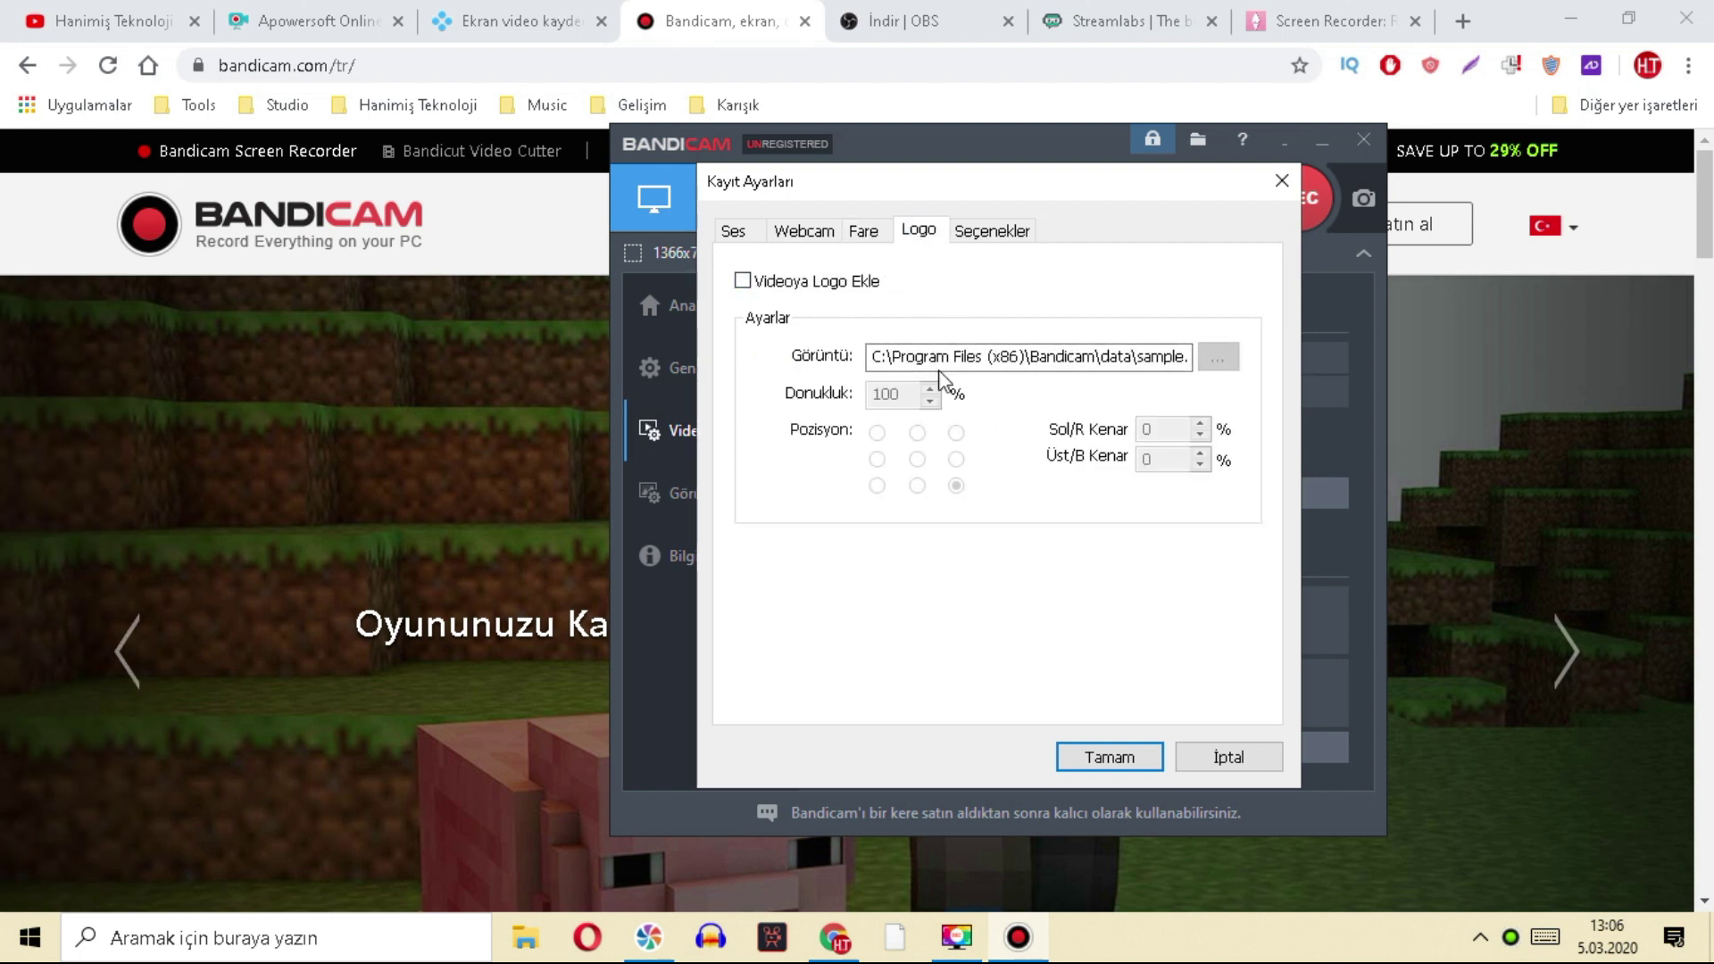
{"action": "left_click", "coordinate": [1281, 183]}
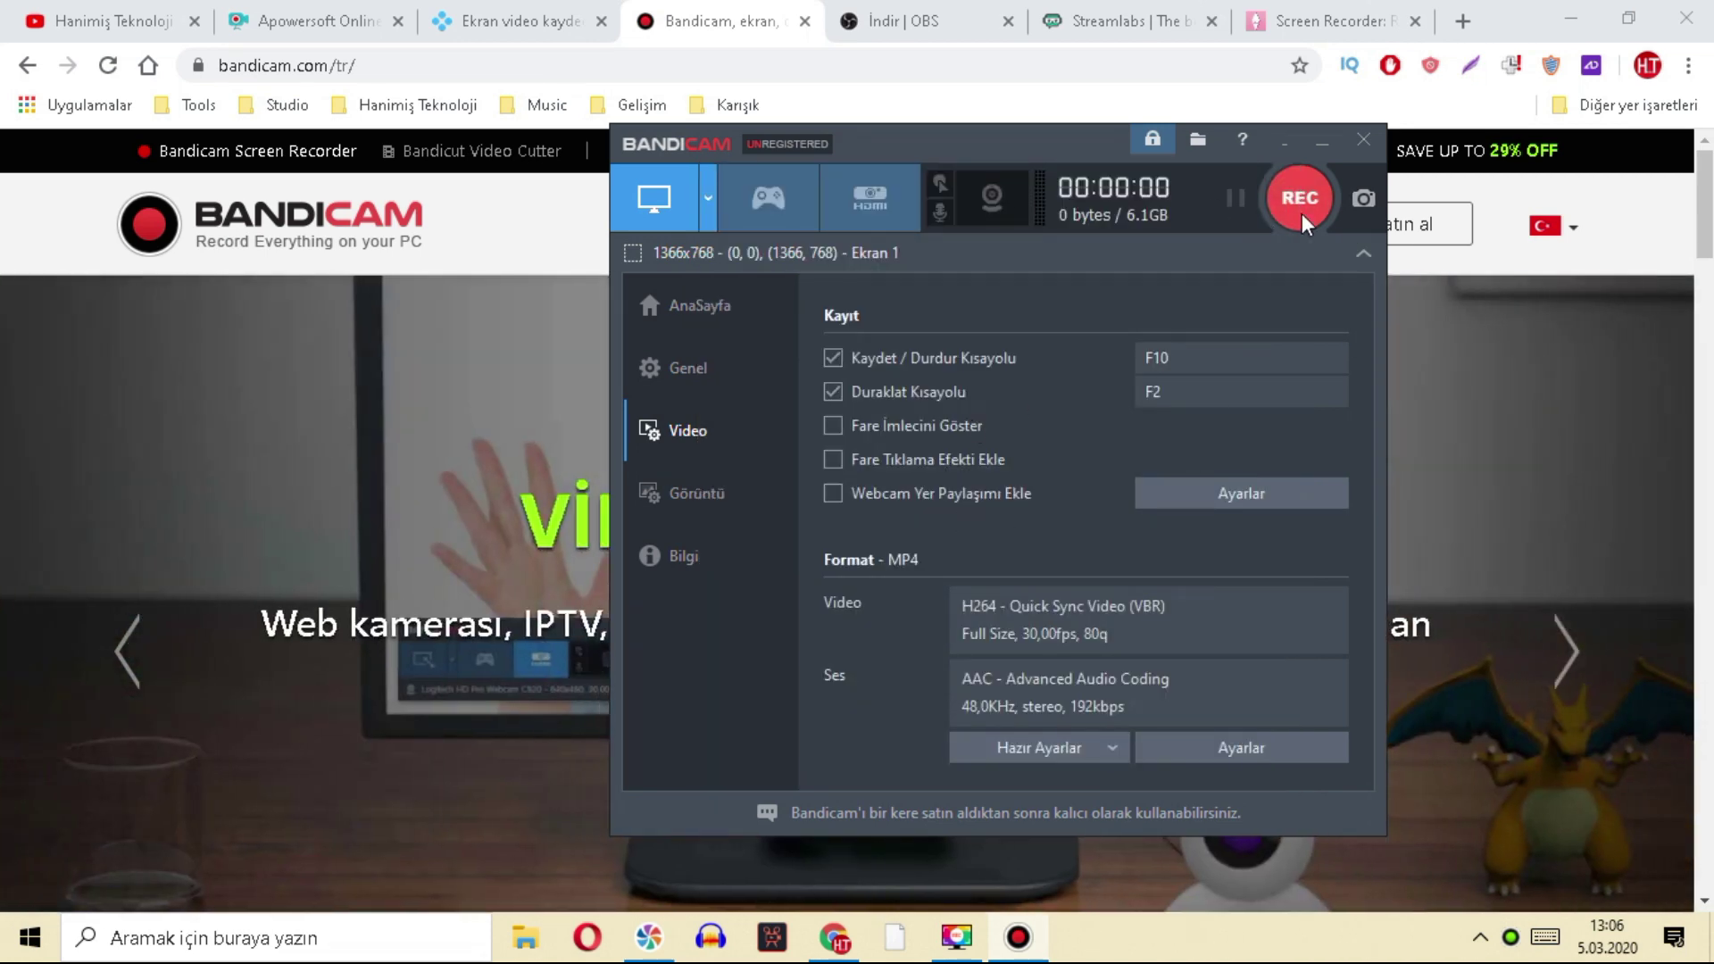
- Make a short full-screen test recording with Bandicam, stopping it with the record/stop hotkey, and close the program
{"action": "left_click", "coordinate": [1303, 220]}
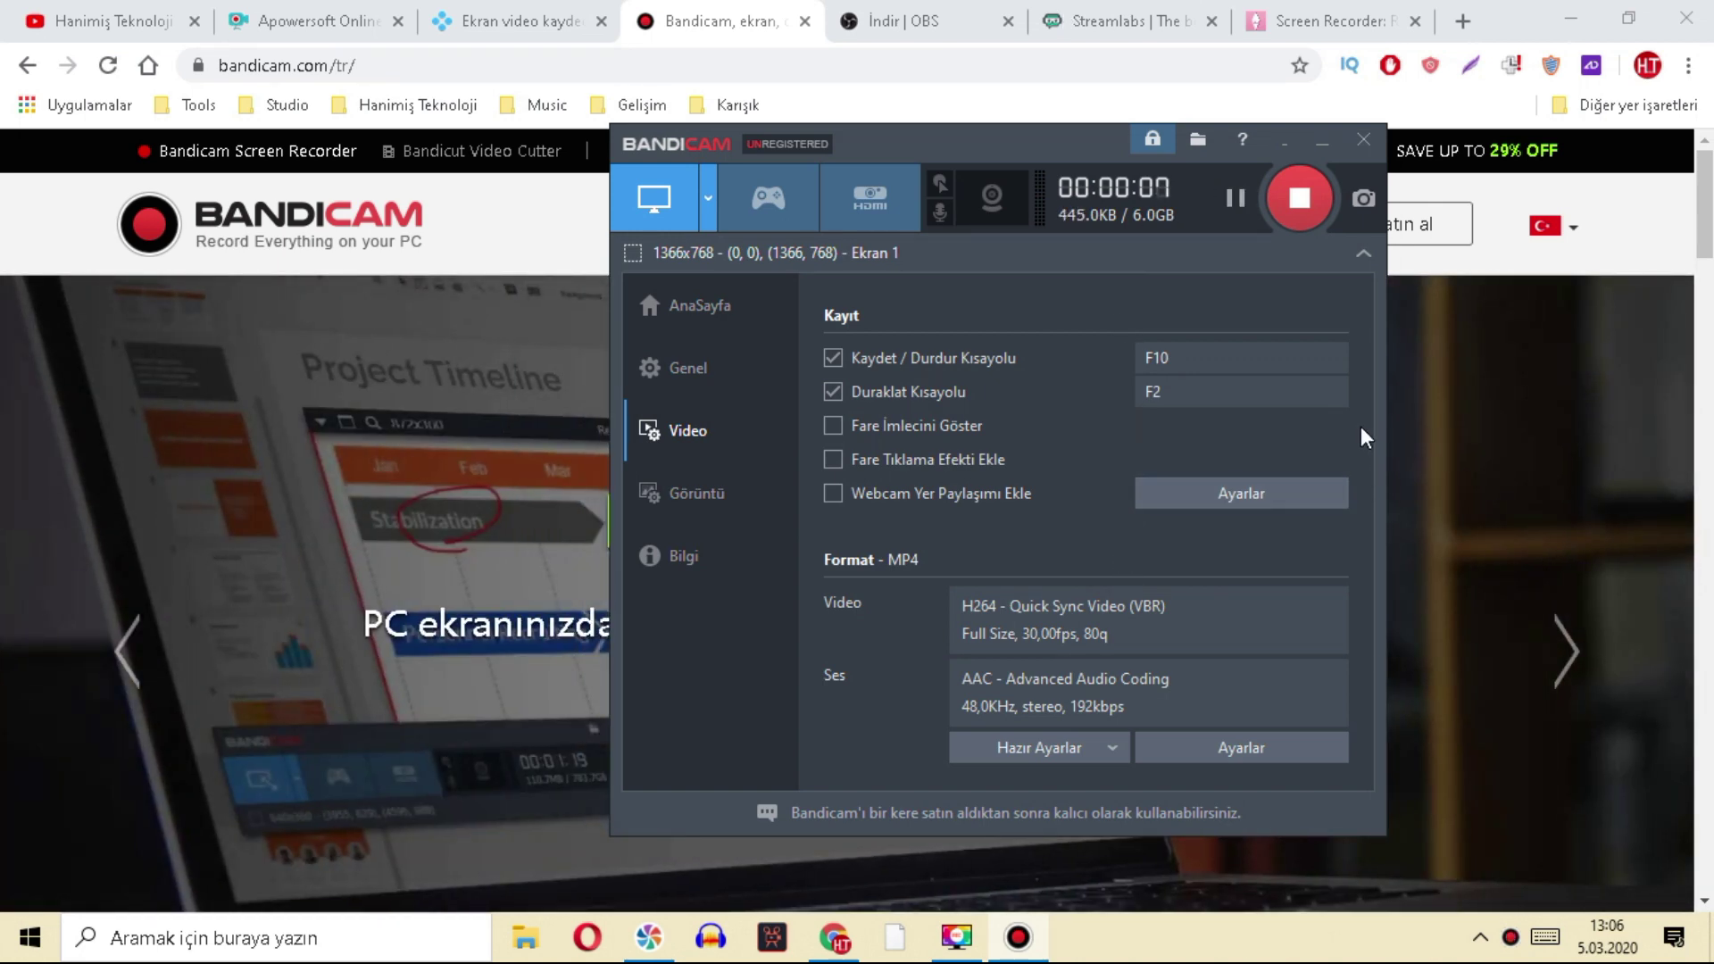
{"action": "key", "text": "F10"}
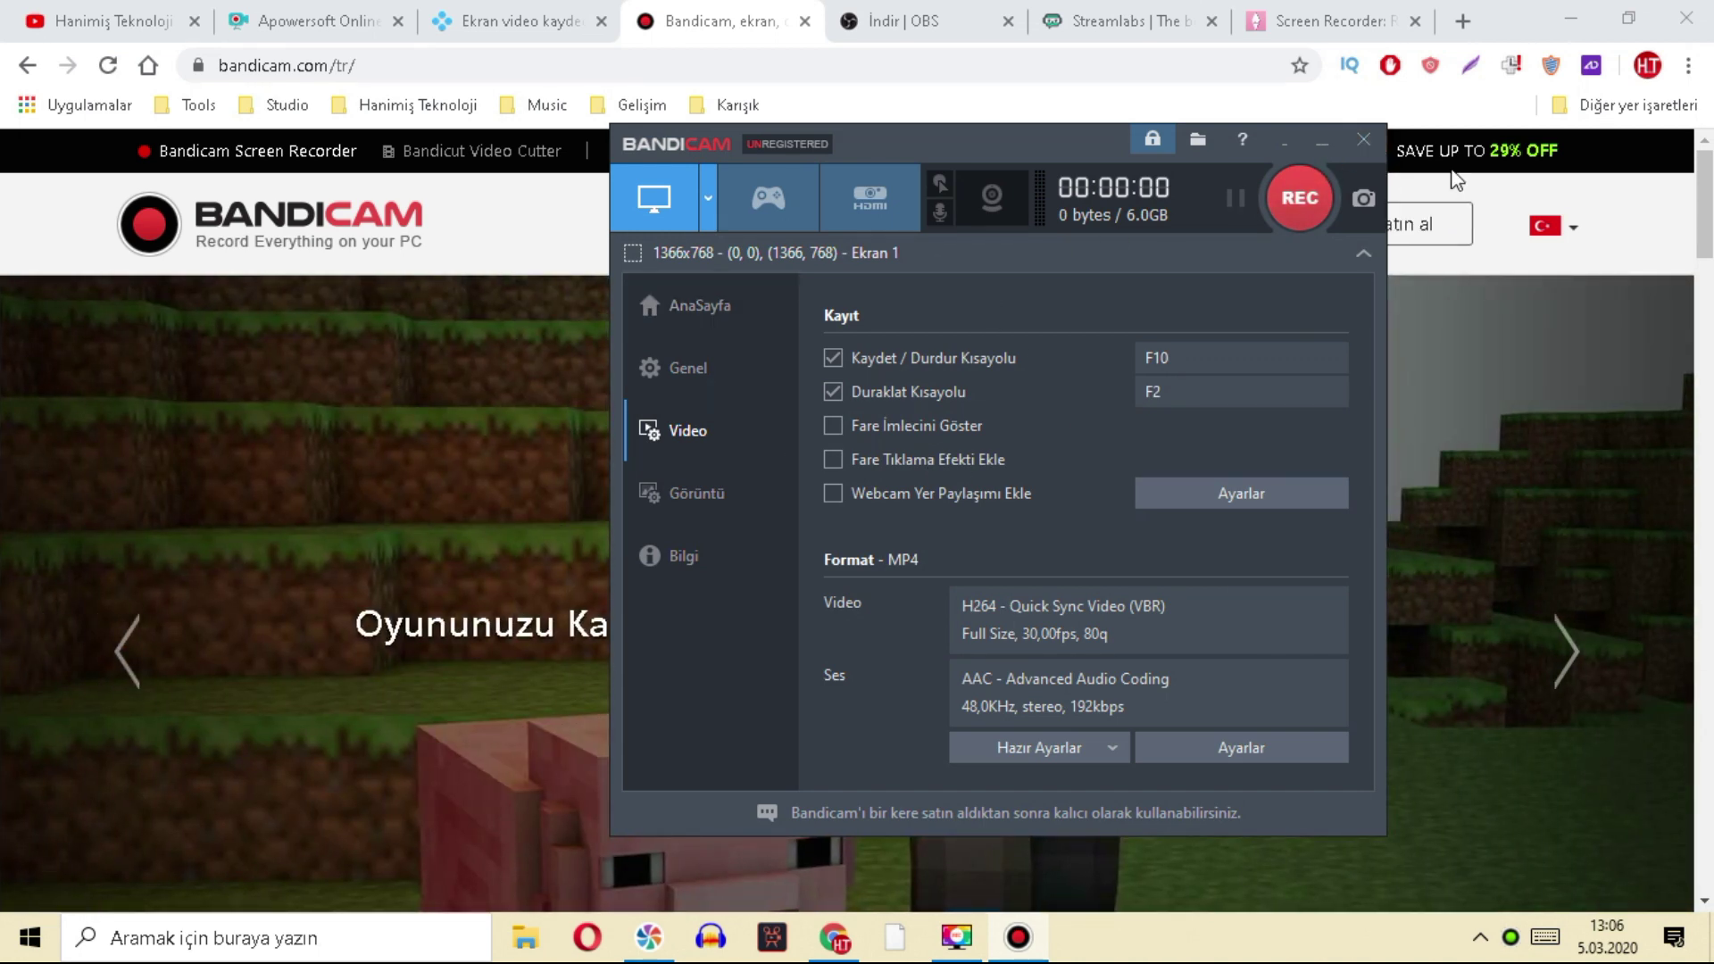
{"action": "left_click", "coordinate": [1374, 141]}
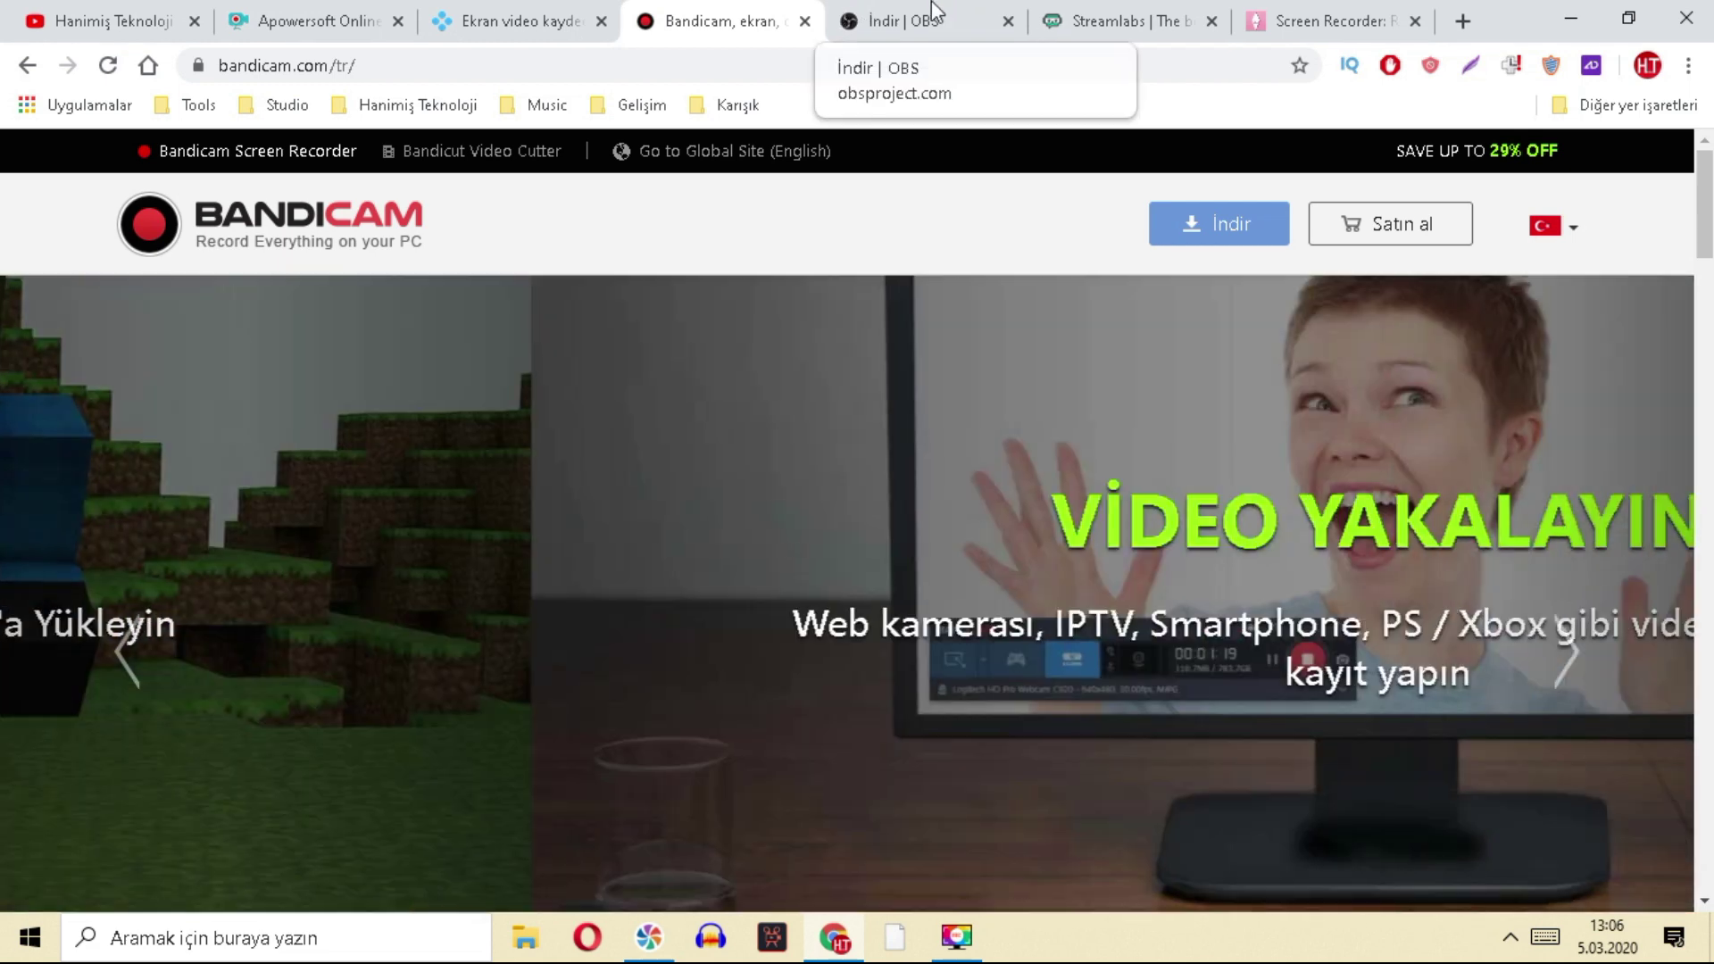
- Open the OBS download page in the browser and launch the installed OBS Studio (64bit) from the desktop
{"action": "left_click", "coordinate": [930, 4]}
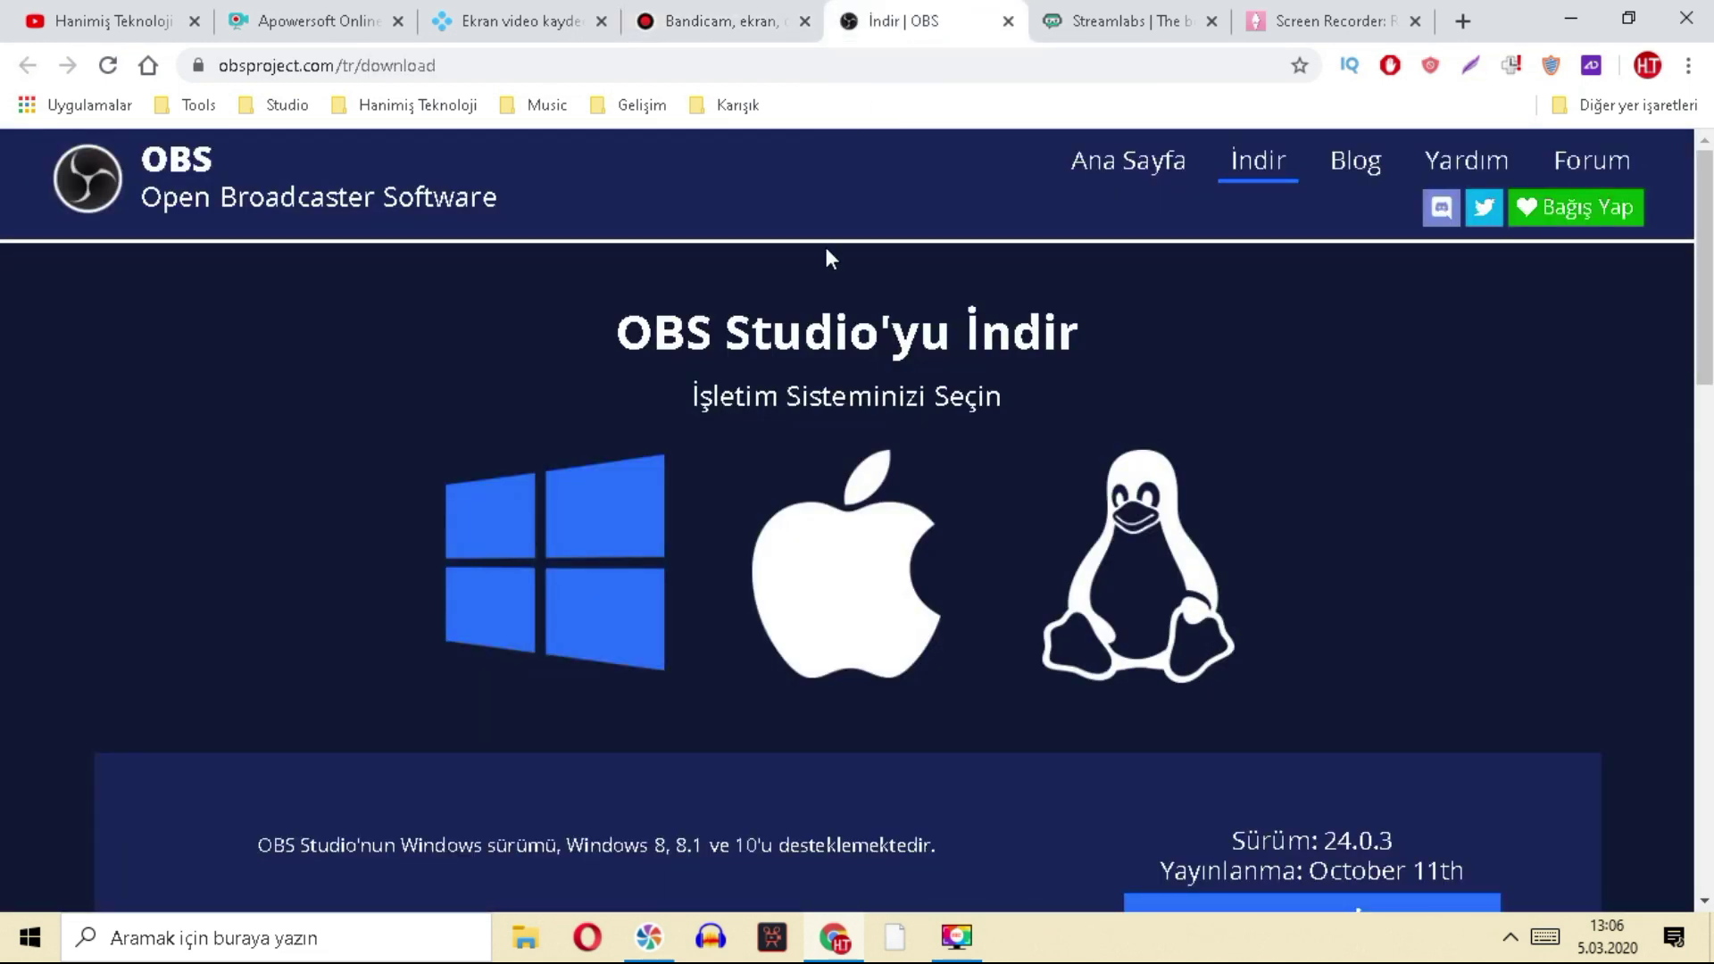
{"action": "scroll", "coordinate": [827, 259], "scroll_direction": "down", "scroll_amount": 1}
{"action": "scroll", "coordinate": [893, 536], "scroll_direction": "up", "scroll_amount": 1}
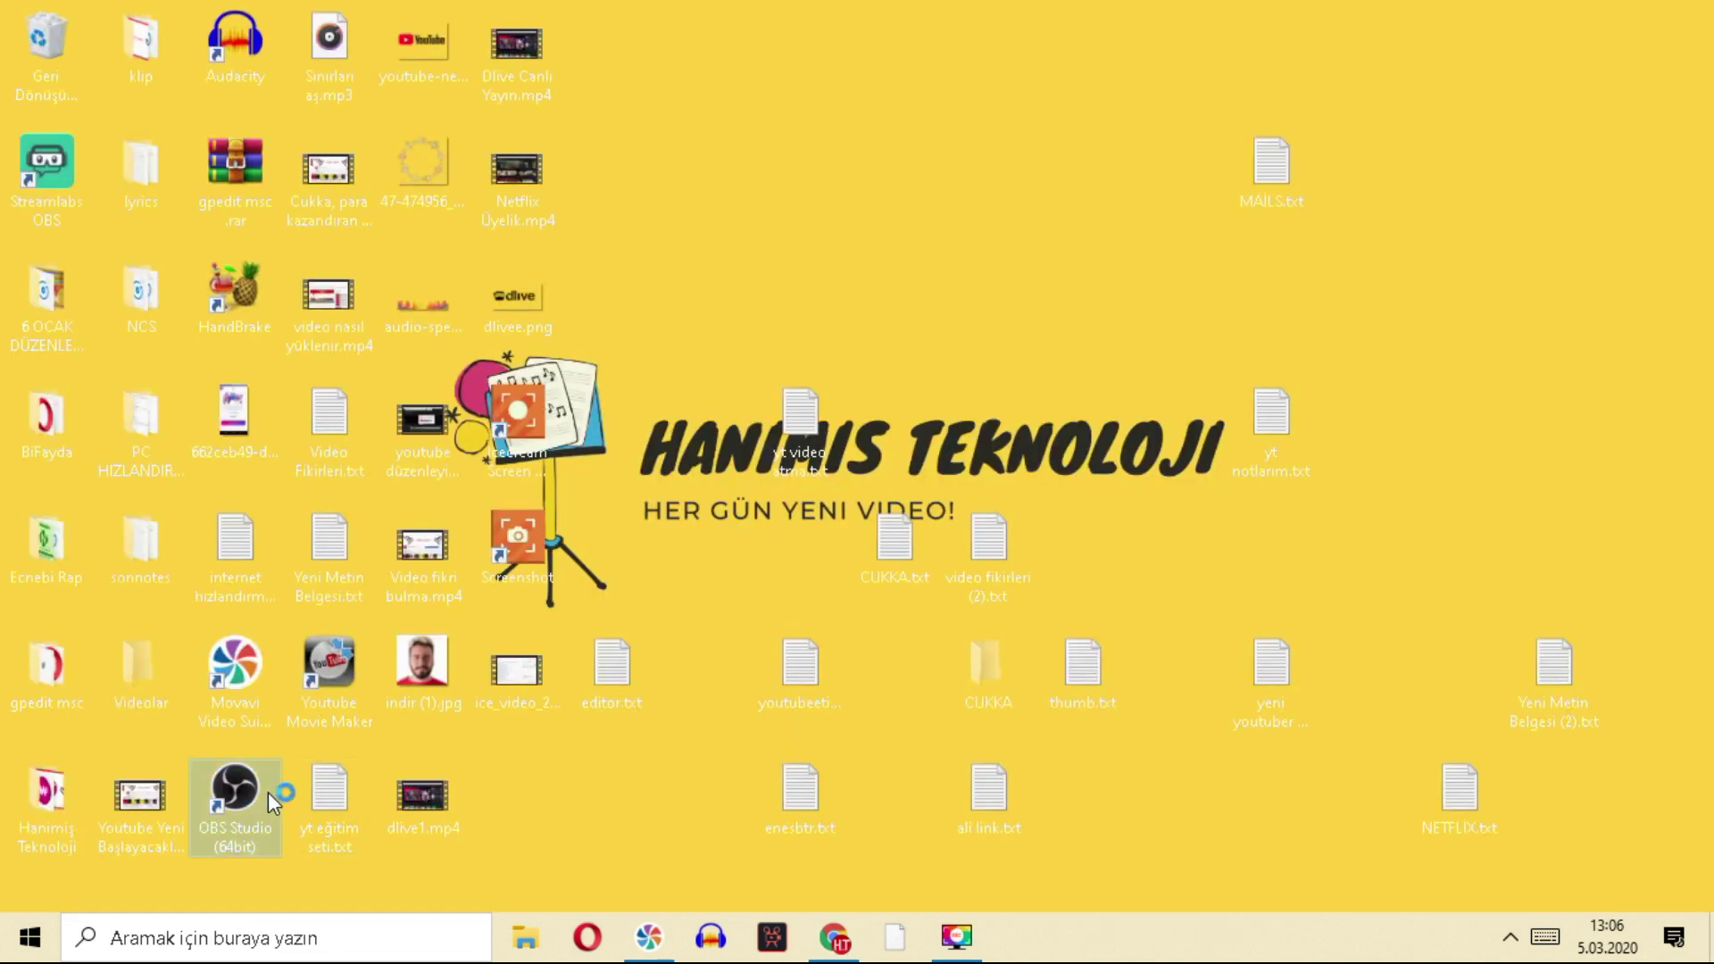
{"action": "left_click", "coordinate": [835, 937]}
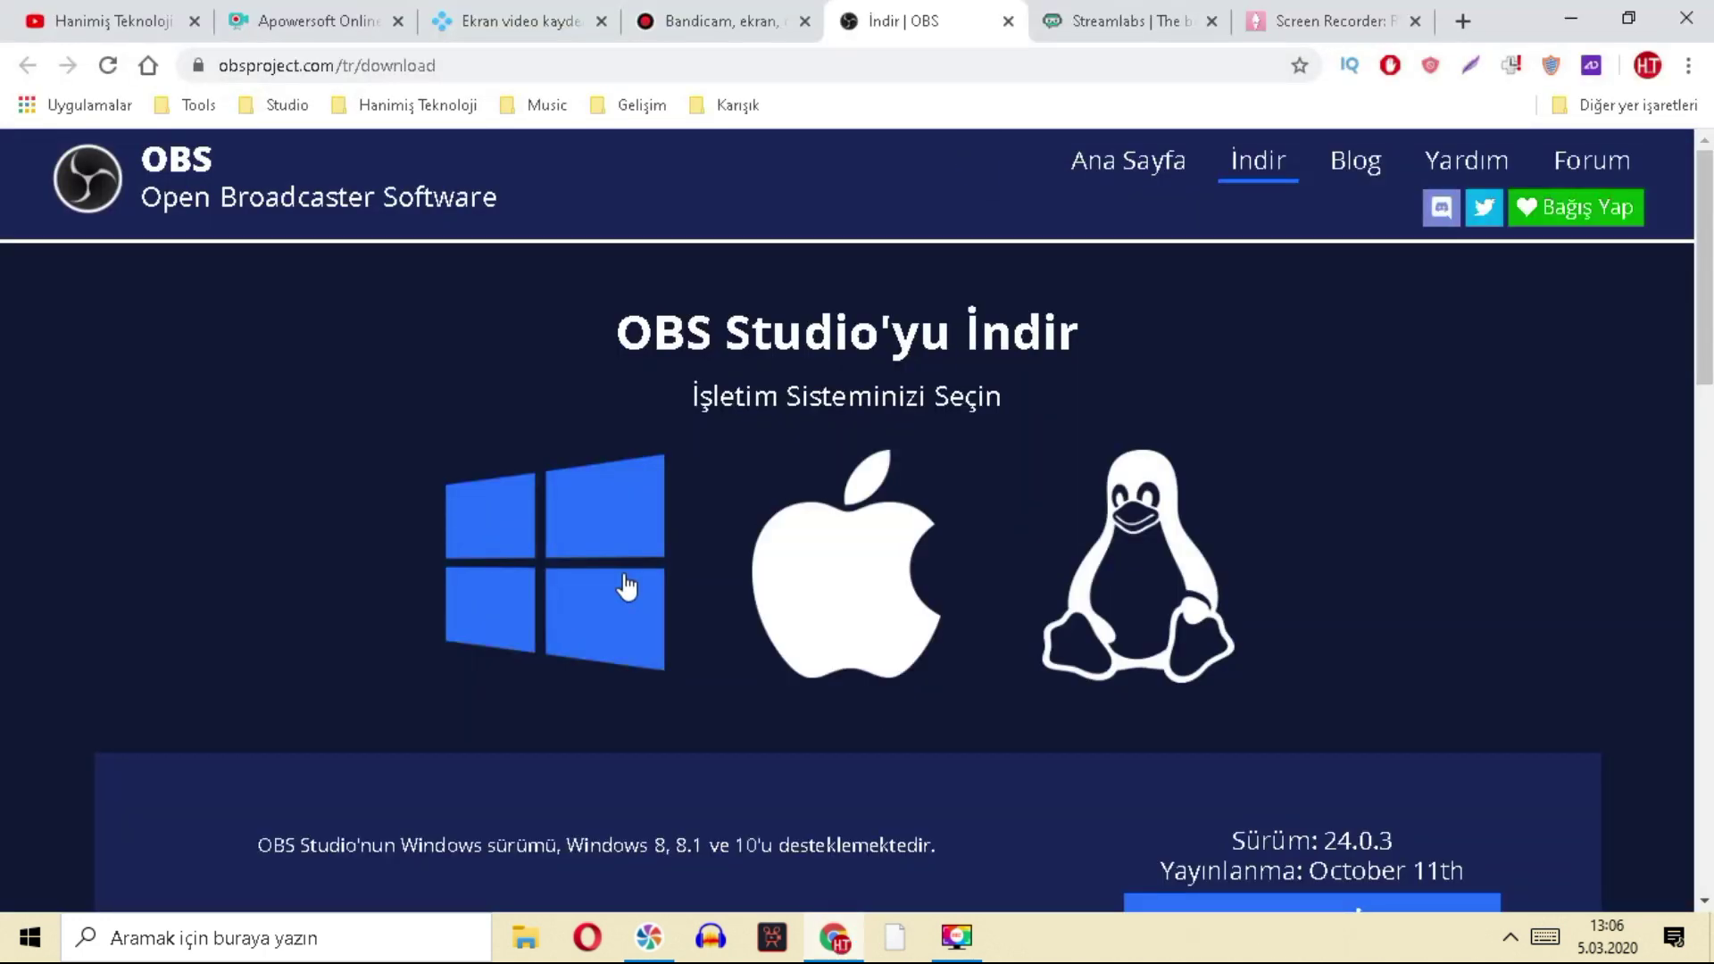
- Examine the macOS and Linux versions of OBS Studio on its download page
{"action": "left_click", "coordinate": [901, 616]}
{"action": "left_click", "coordinate": [1079, 613]}
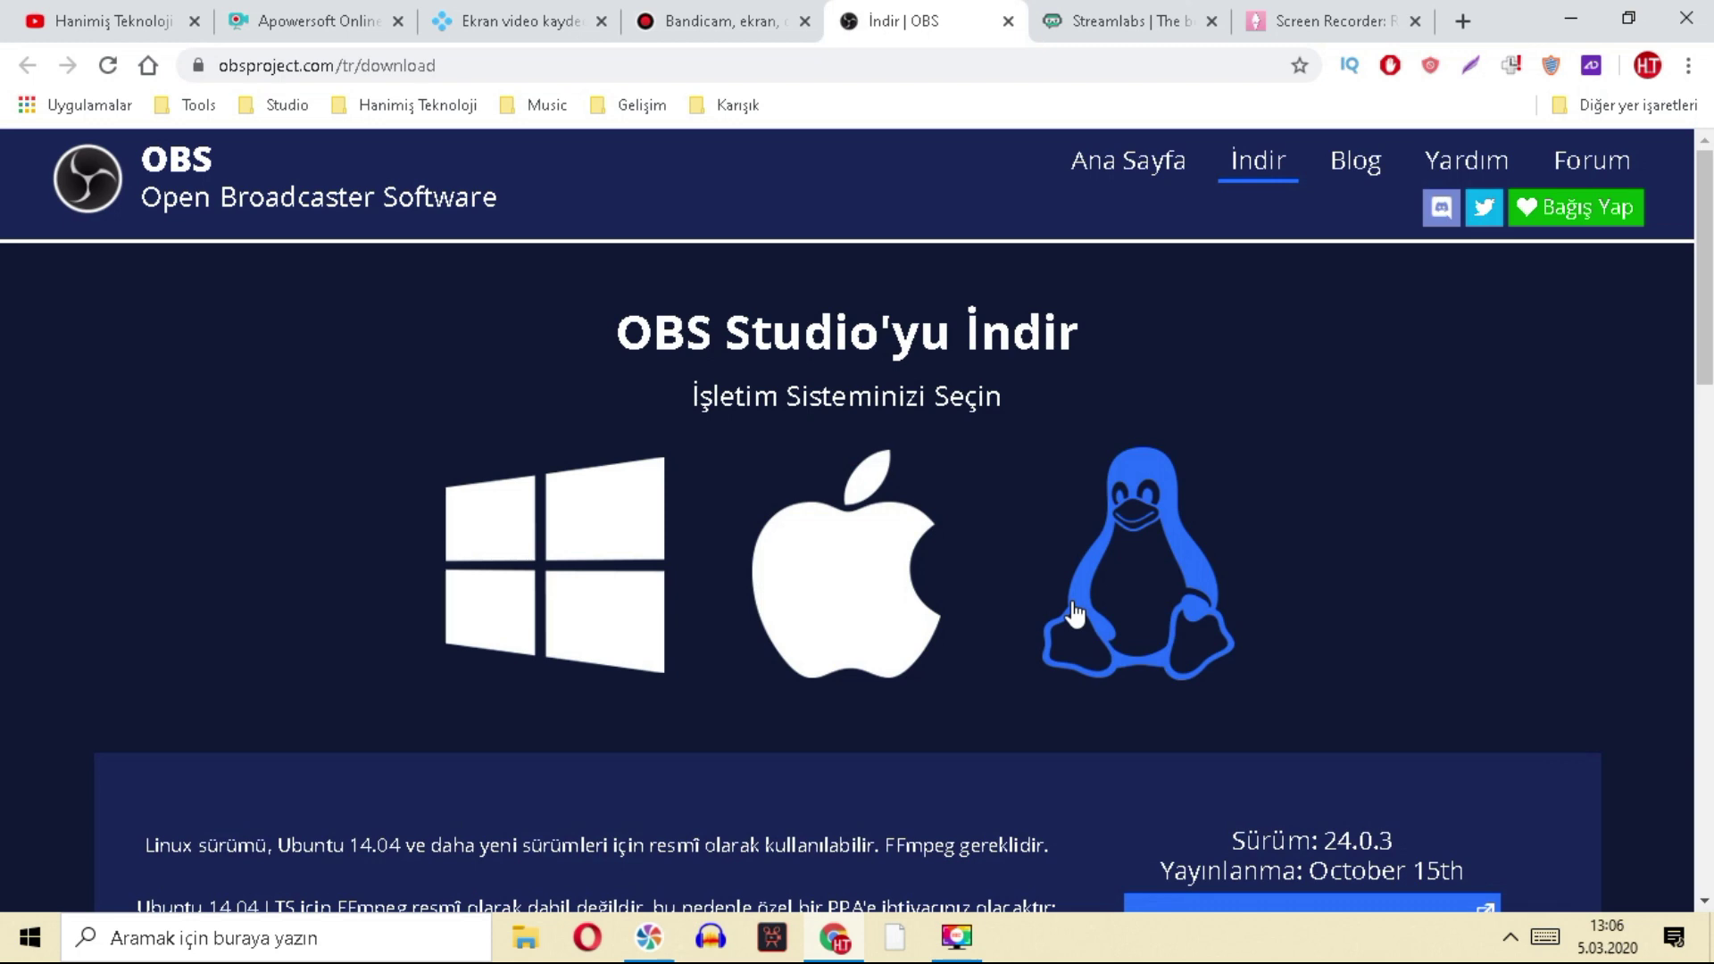
{"action": "scroll", "coordinate": [1081, 621], "scroll_direction": "down", "scroll_amount": 1}
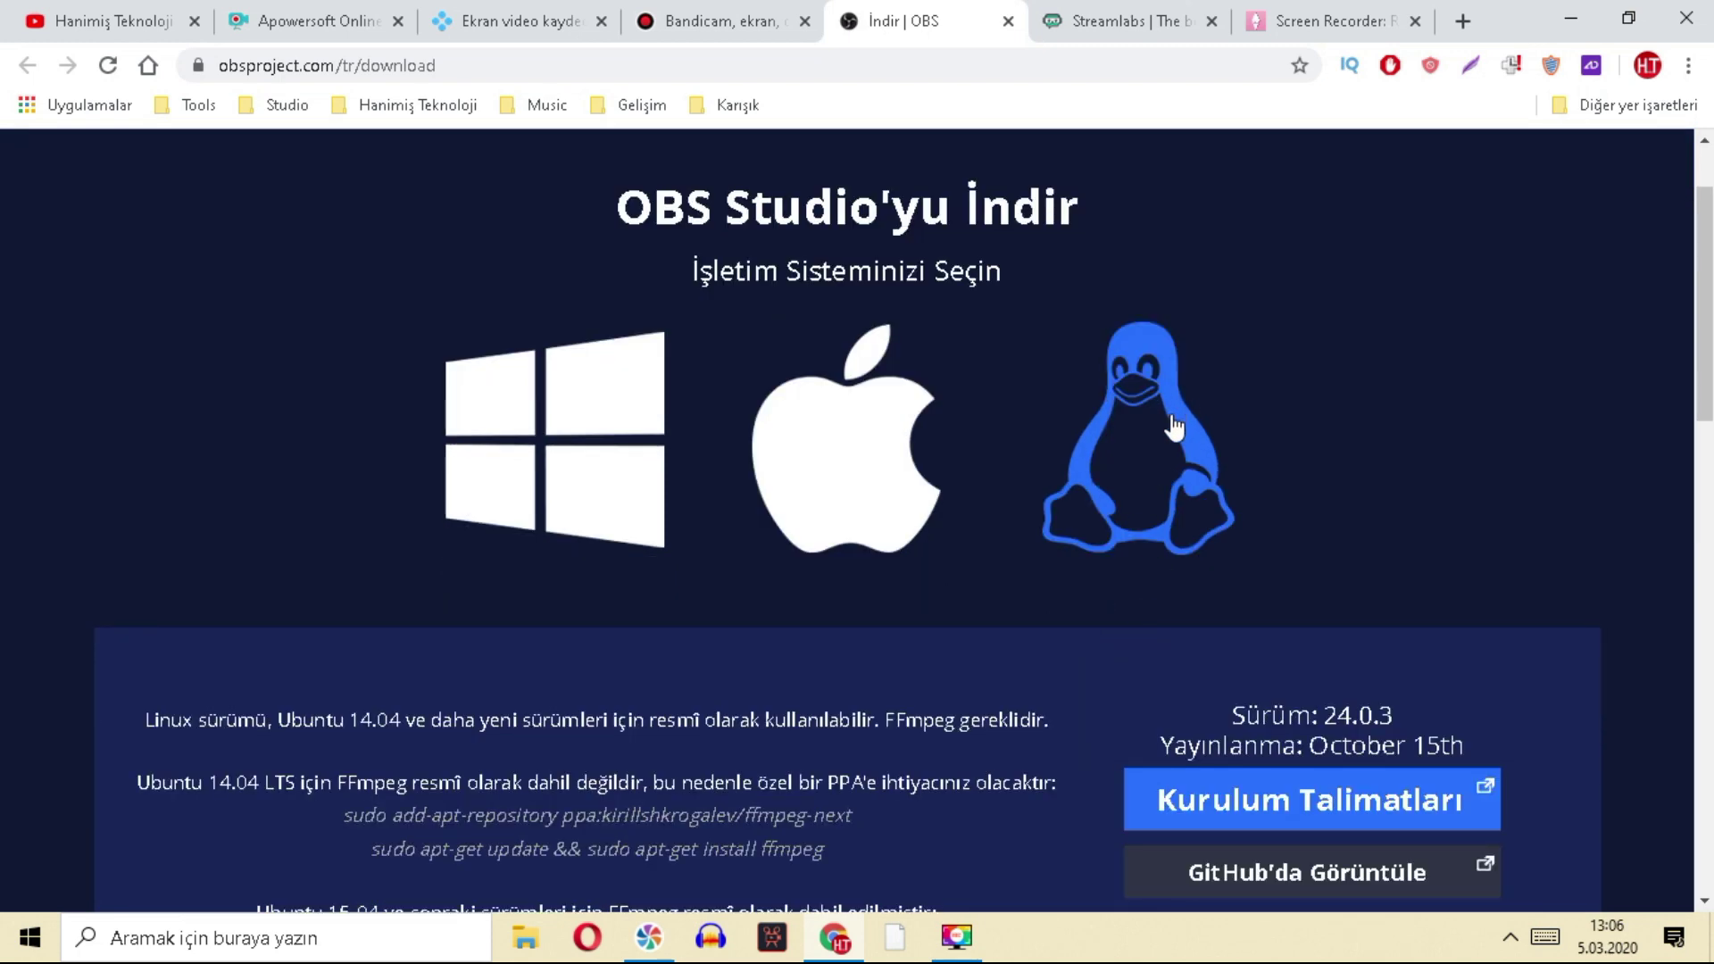
{"action": "scroll", "coordinate": [1267, 474], "scroll_direction": "down", "scroll_amount": 2}
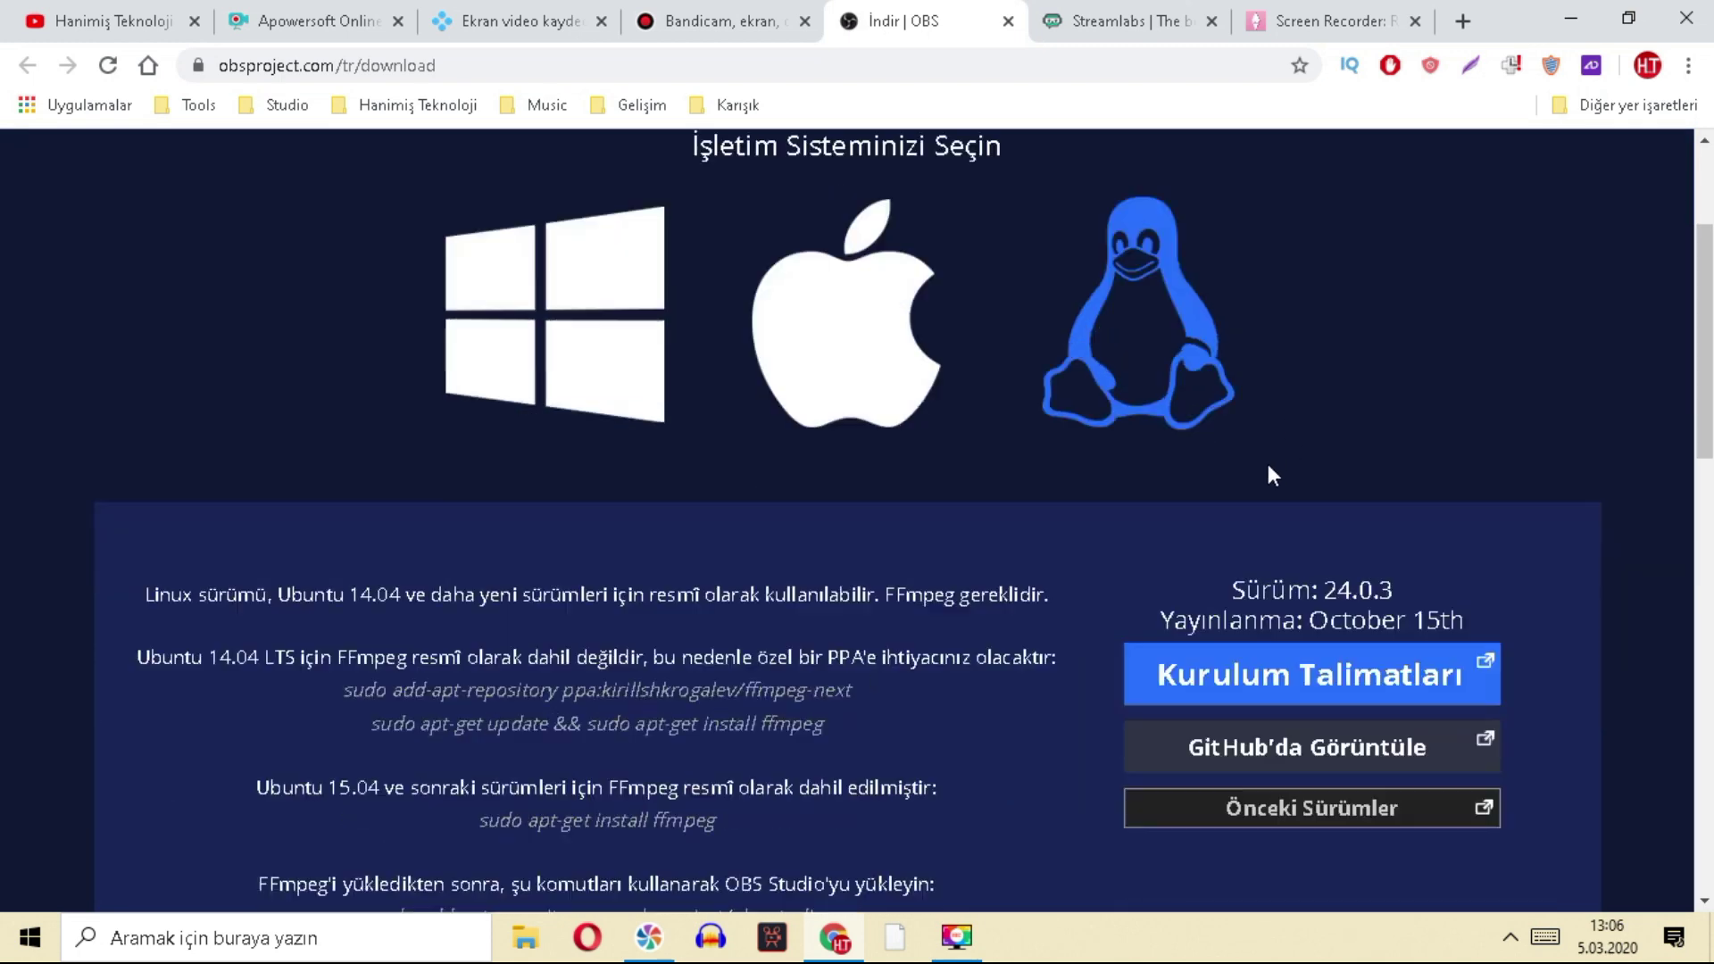
{"action": "scroll", "coordinate": [1214, 477], "scroll_direction": "up", "scroll_amount": 2}
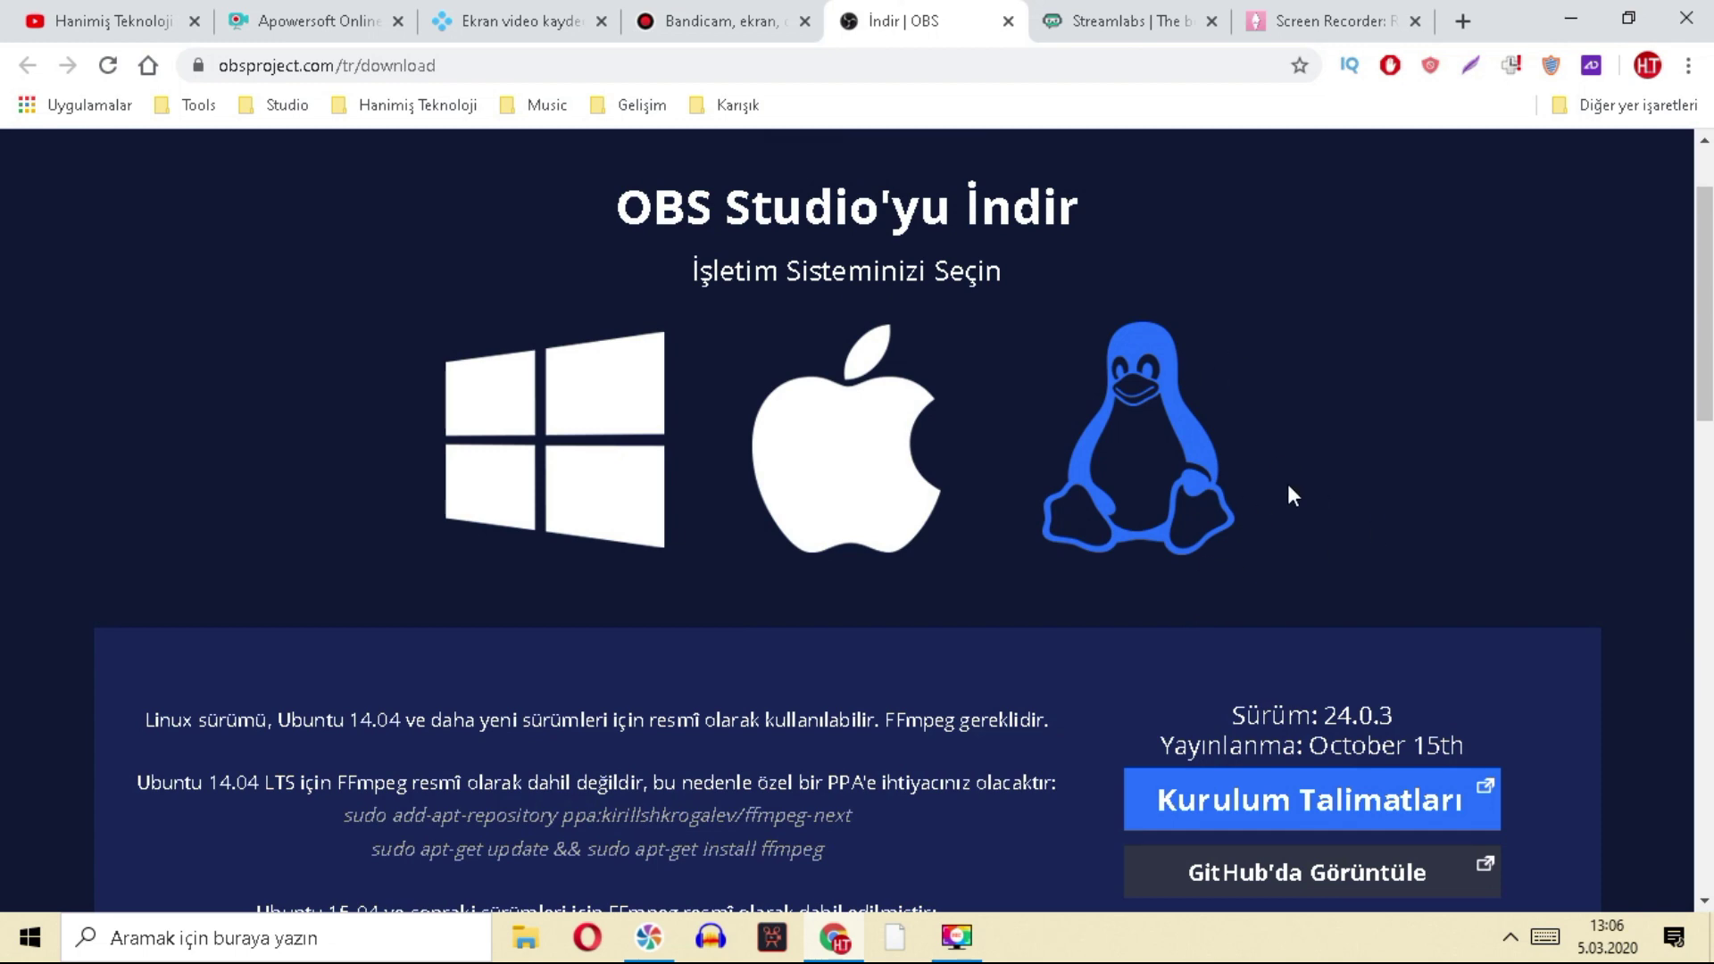
{"action": "scroll", "coordinate": [1232, 527], "scroll_direction": "up", "scroll_amount": 1}
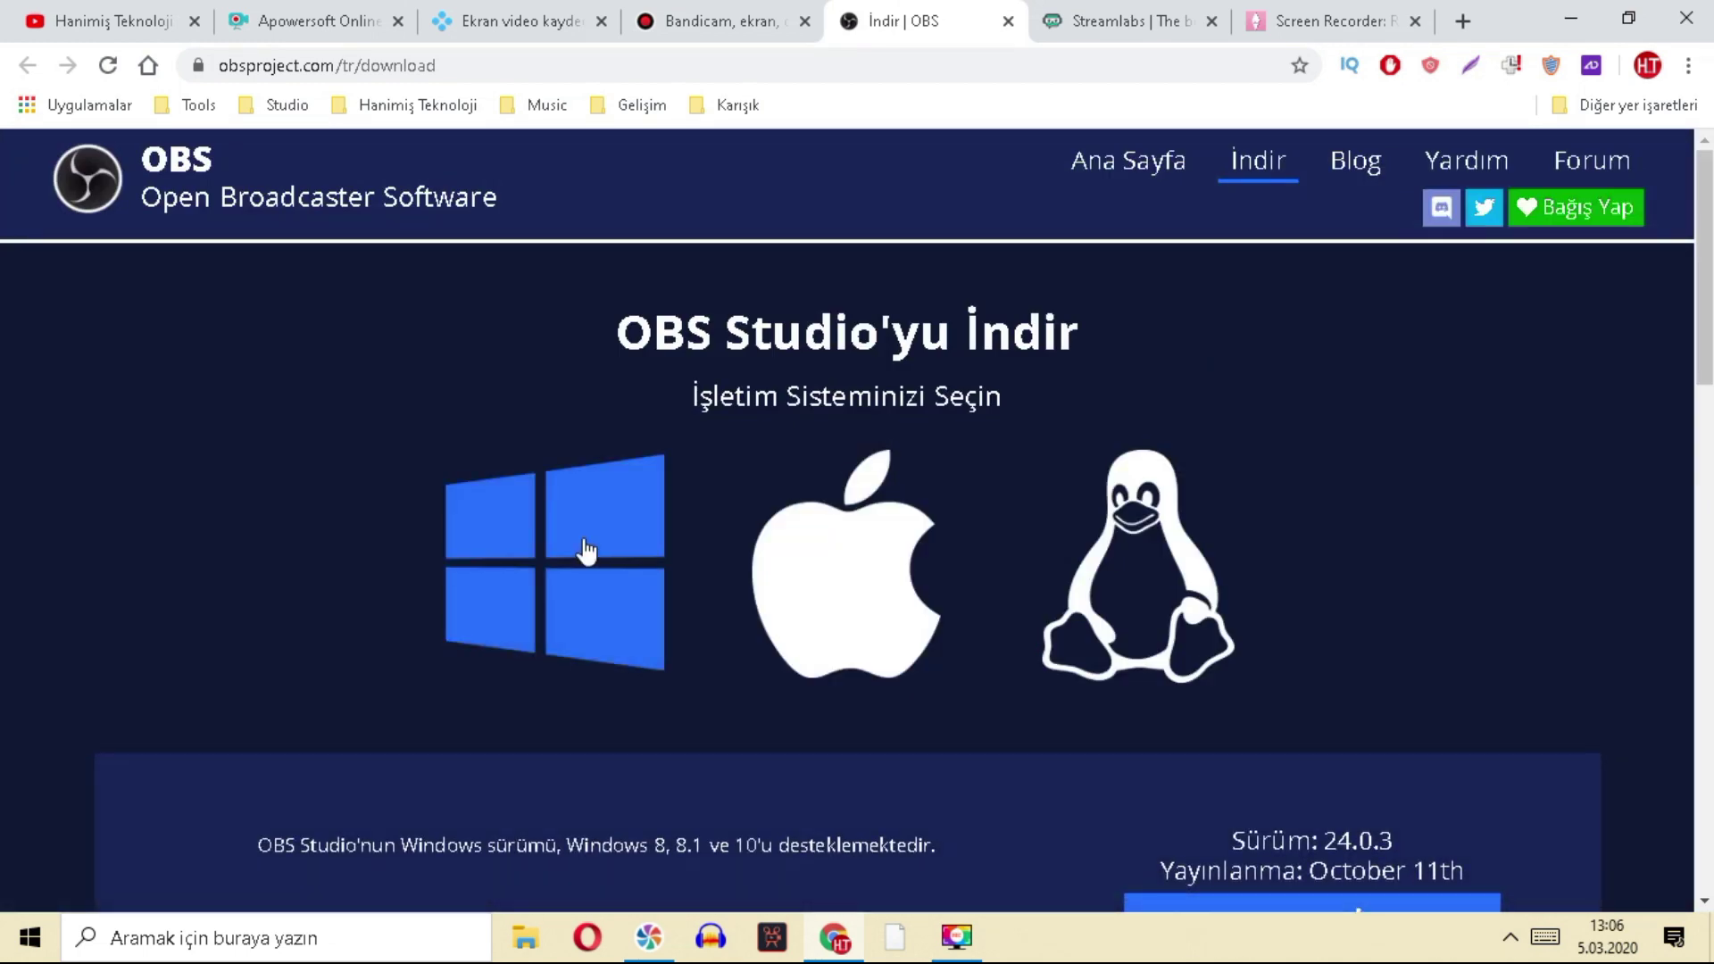
- Examine the Windows installer, 32-bit, torrent and zip download options for OBS Studio
{"action": "scroll", "coordinate": [1085, 647], "scroll_direction": "down", "scroll_amount": 4}
{"action": "scroll", "coordinate": [1160, 549], "scroll_direction": "down", "scroll_amount": 4}
{"action": "scroll", "coordinate": [1208, 554], "scroll_direction": "up", "scroll_amount": 8}
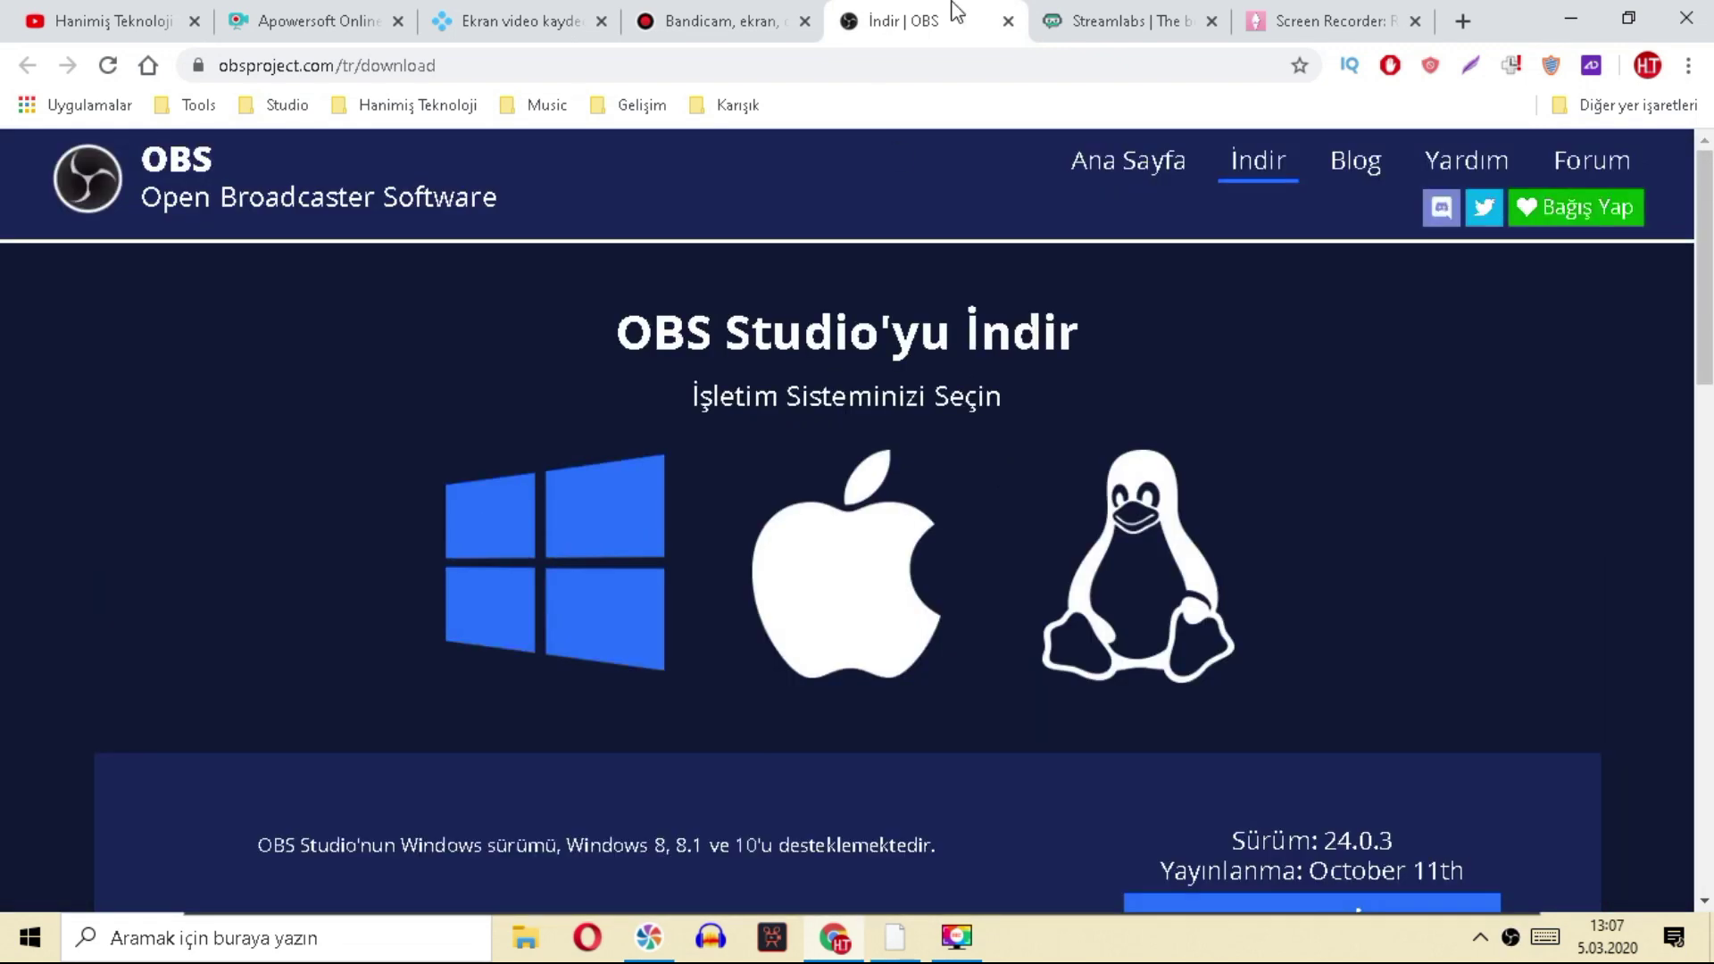
{"action": "scroll", "coordinate": [989, 384], "scroll_direction": "down", "scroll_amount": 8}
{"action": "scroll", "coordinate": [1027, 435], "scroll_direction": "up", "scroll_amount": 8}
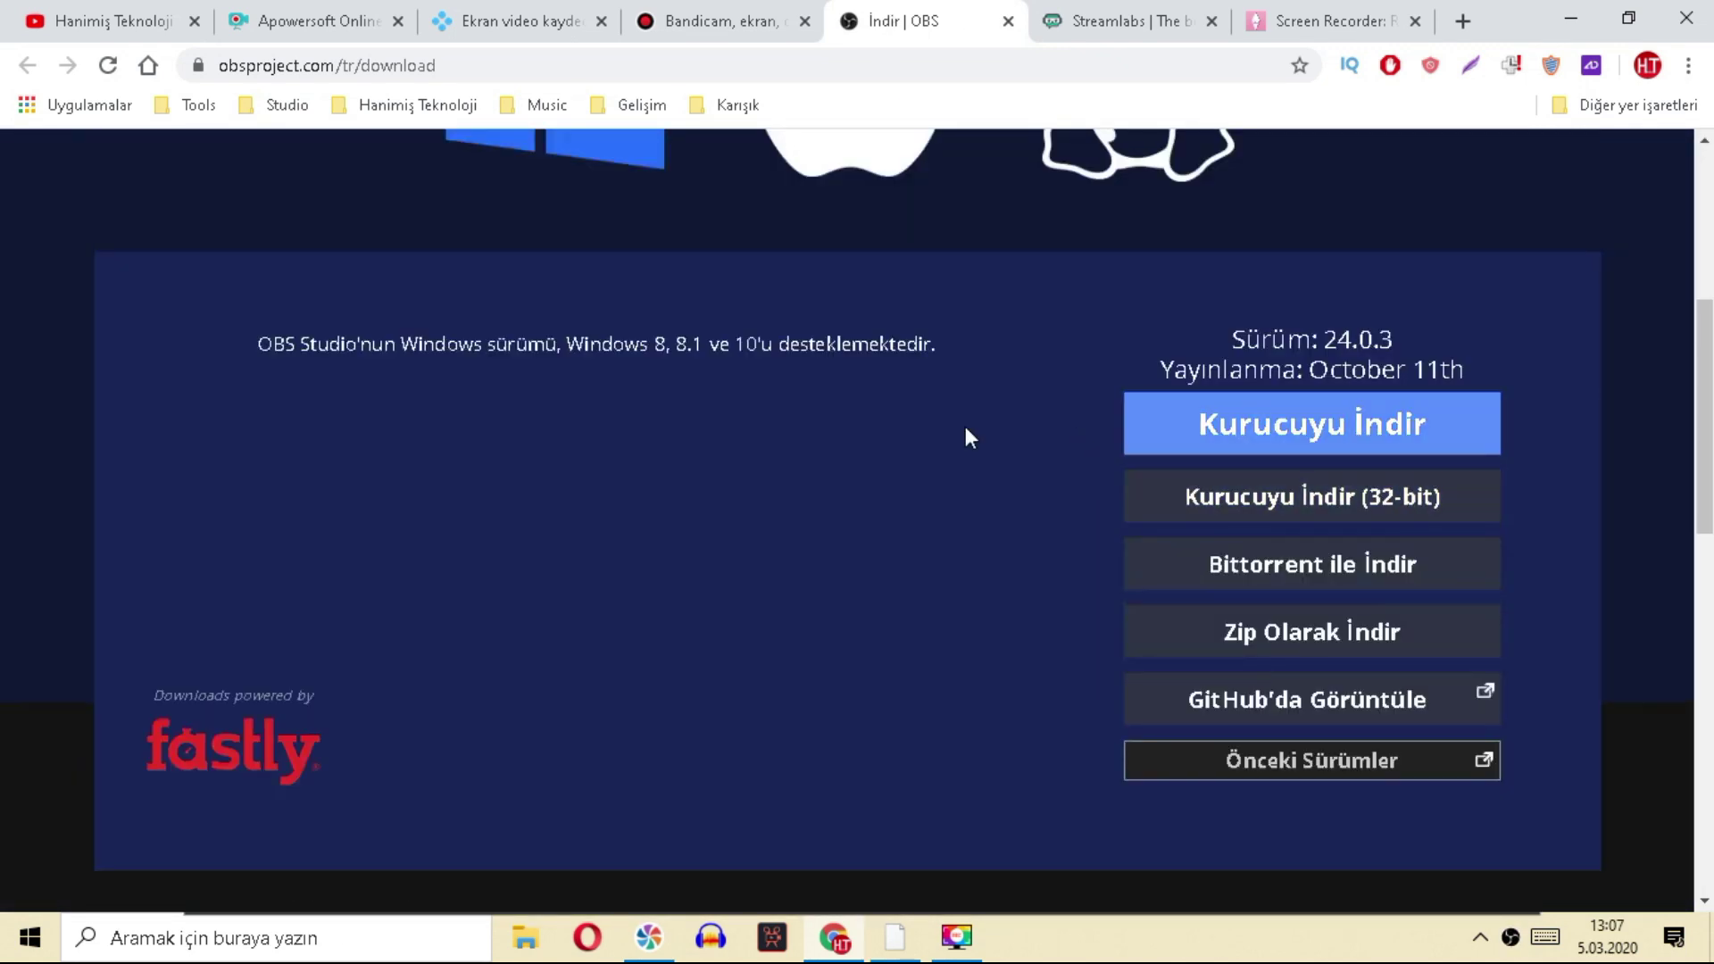
{"action": "scroll", "coordinate": [1398, 649], "scroll_direction": "down", "scroll_amount": 7}
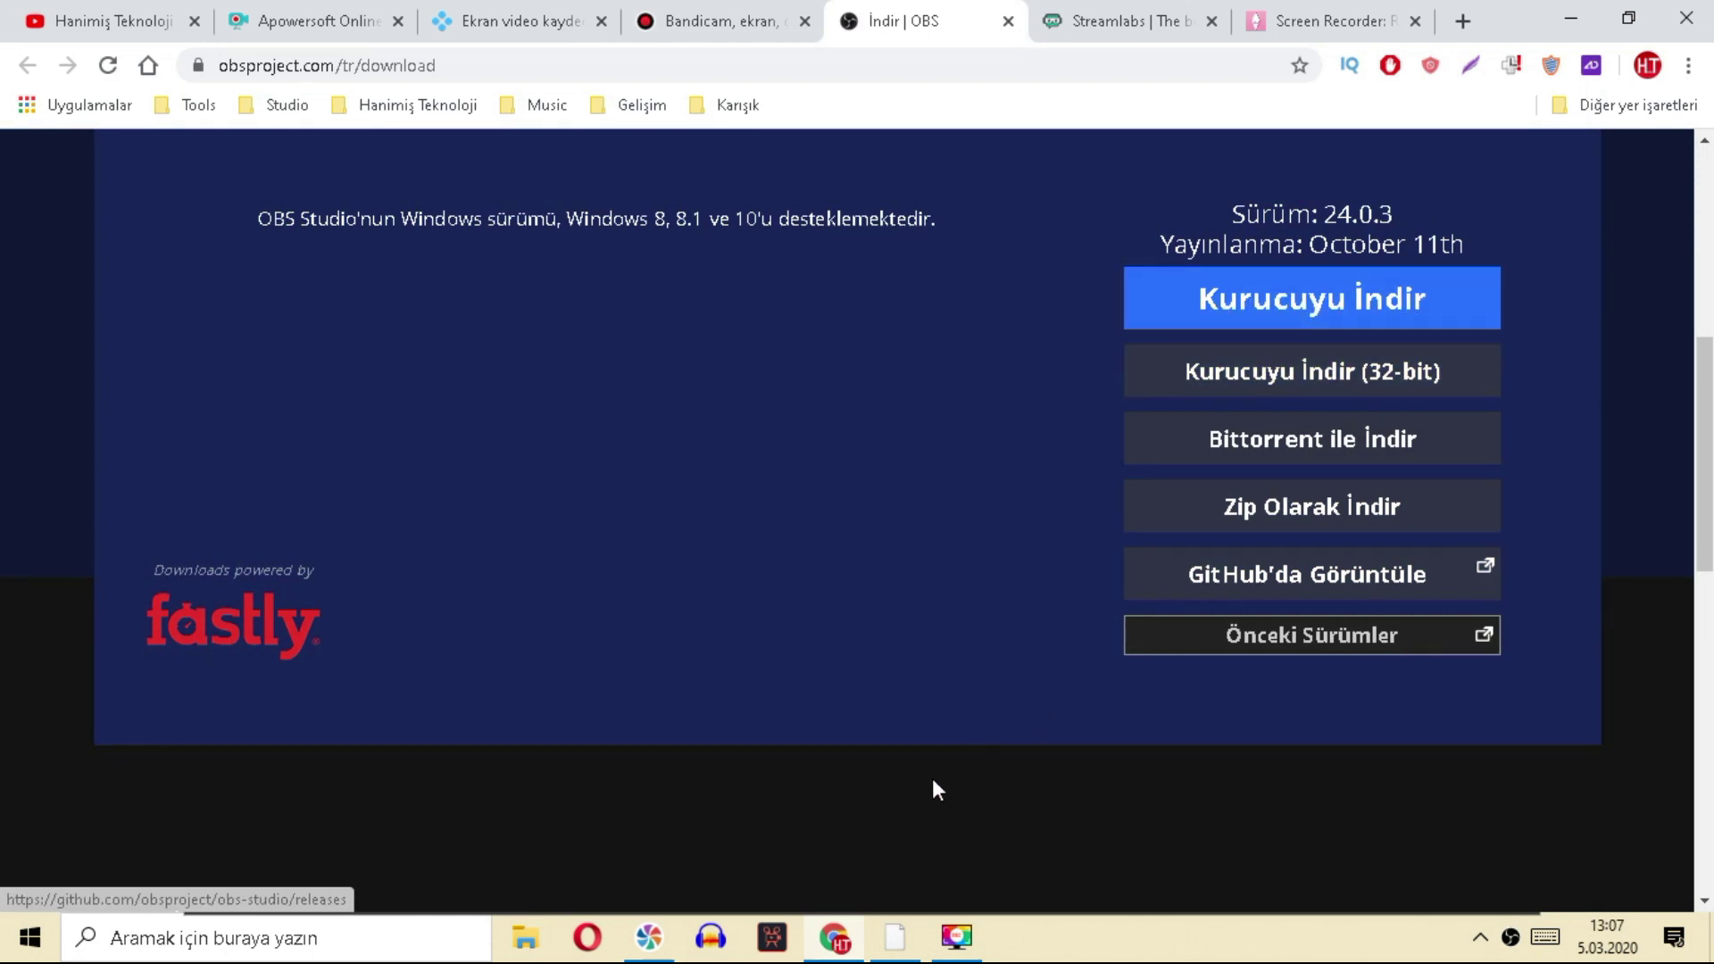
{"action": "scroll", "coordinate": [932, 779], "scroll_direction": "up", "scroll_amount": 7}
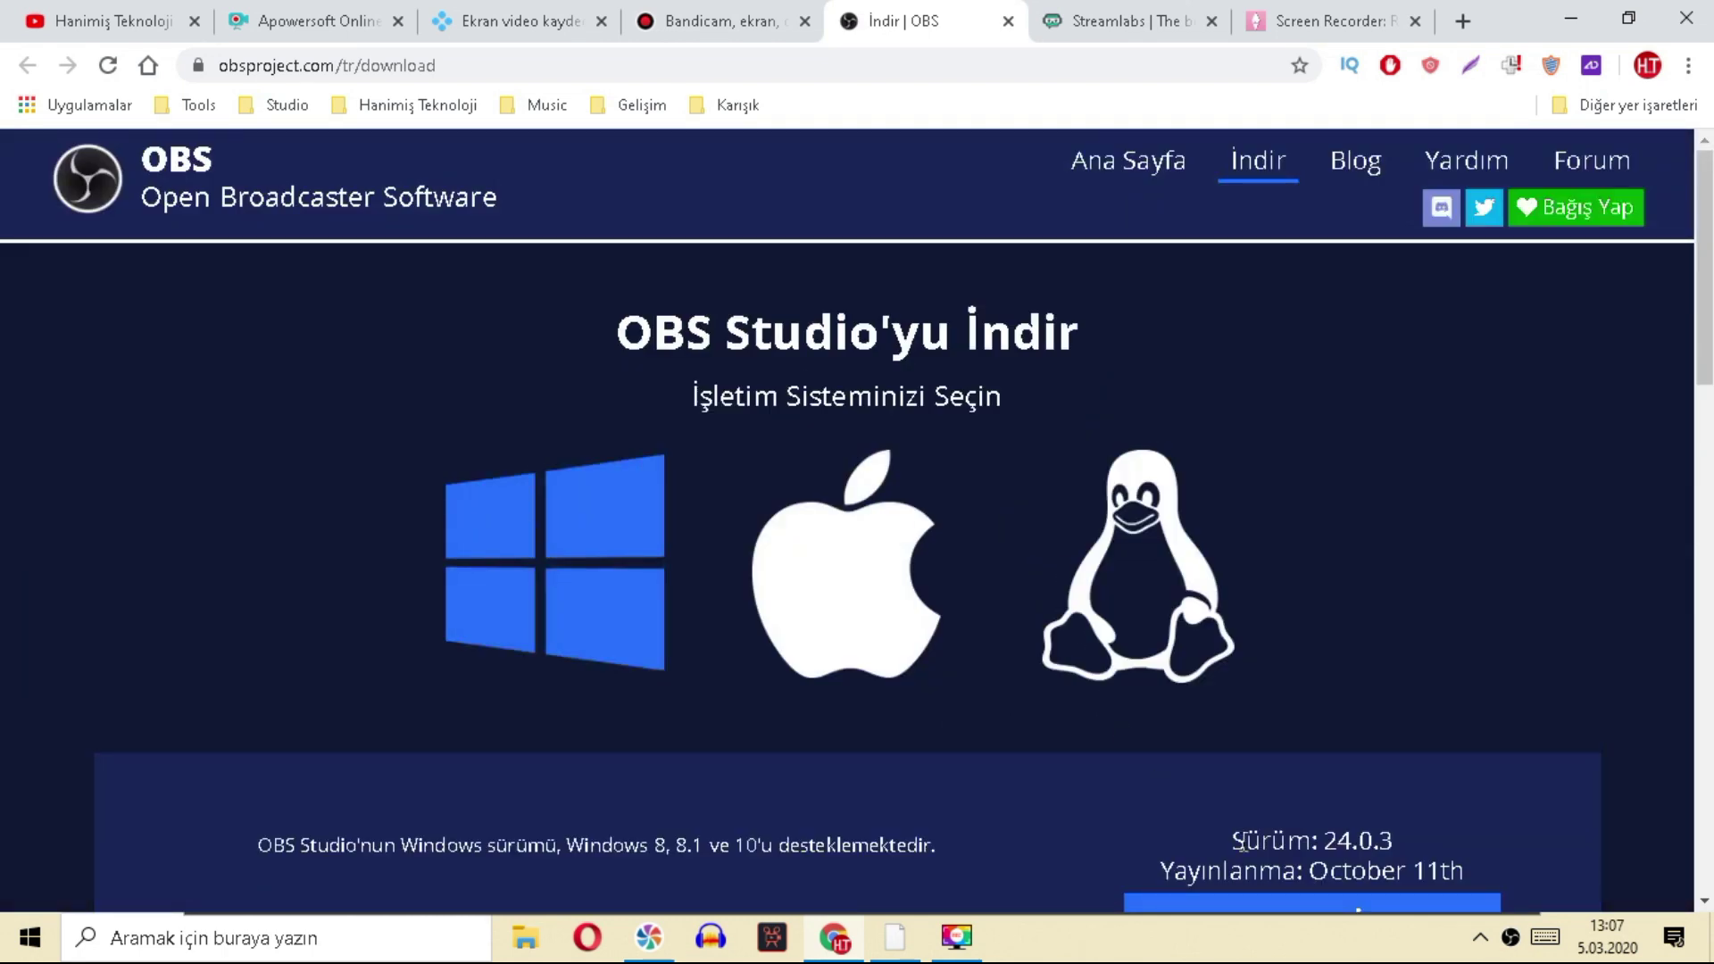
- Switch to the OBS Studio window and look over its preview area
{"action": "left_click", "coordinate": [957, 938]}
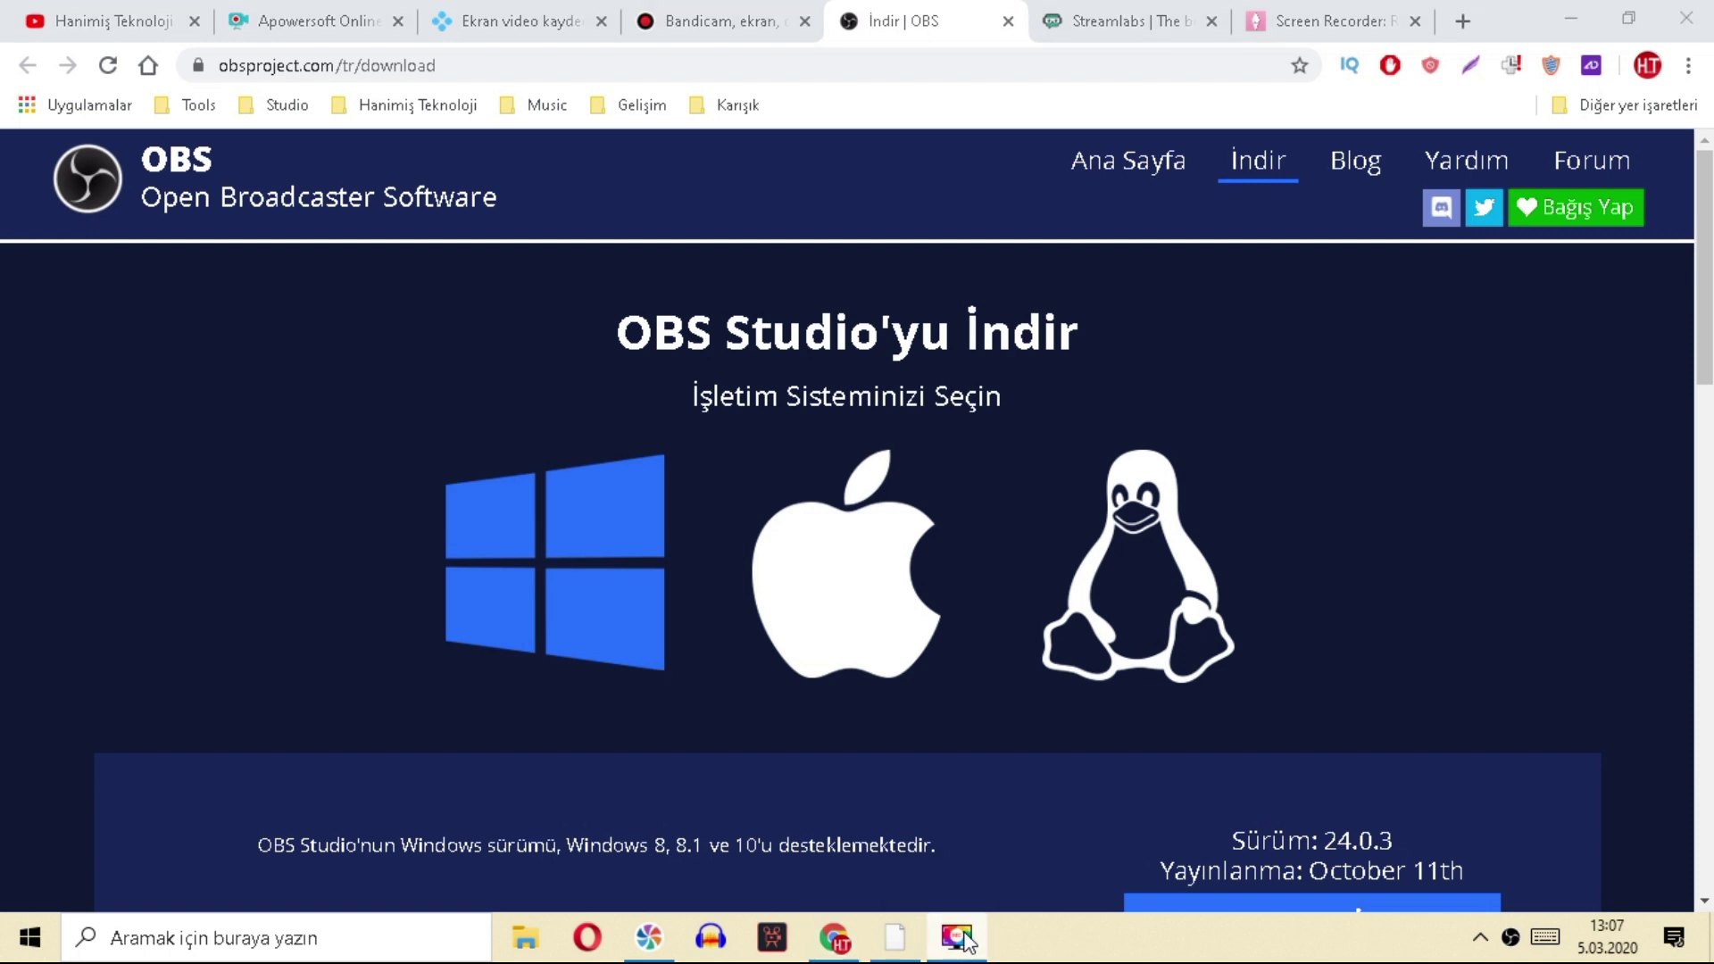
{"action": "left_click", "coordinate": [896, 938]}
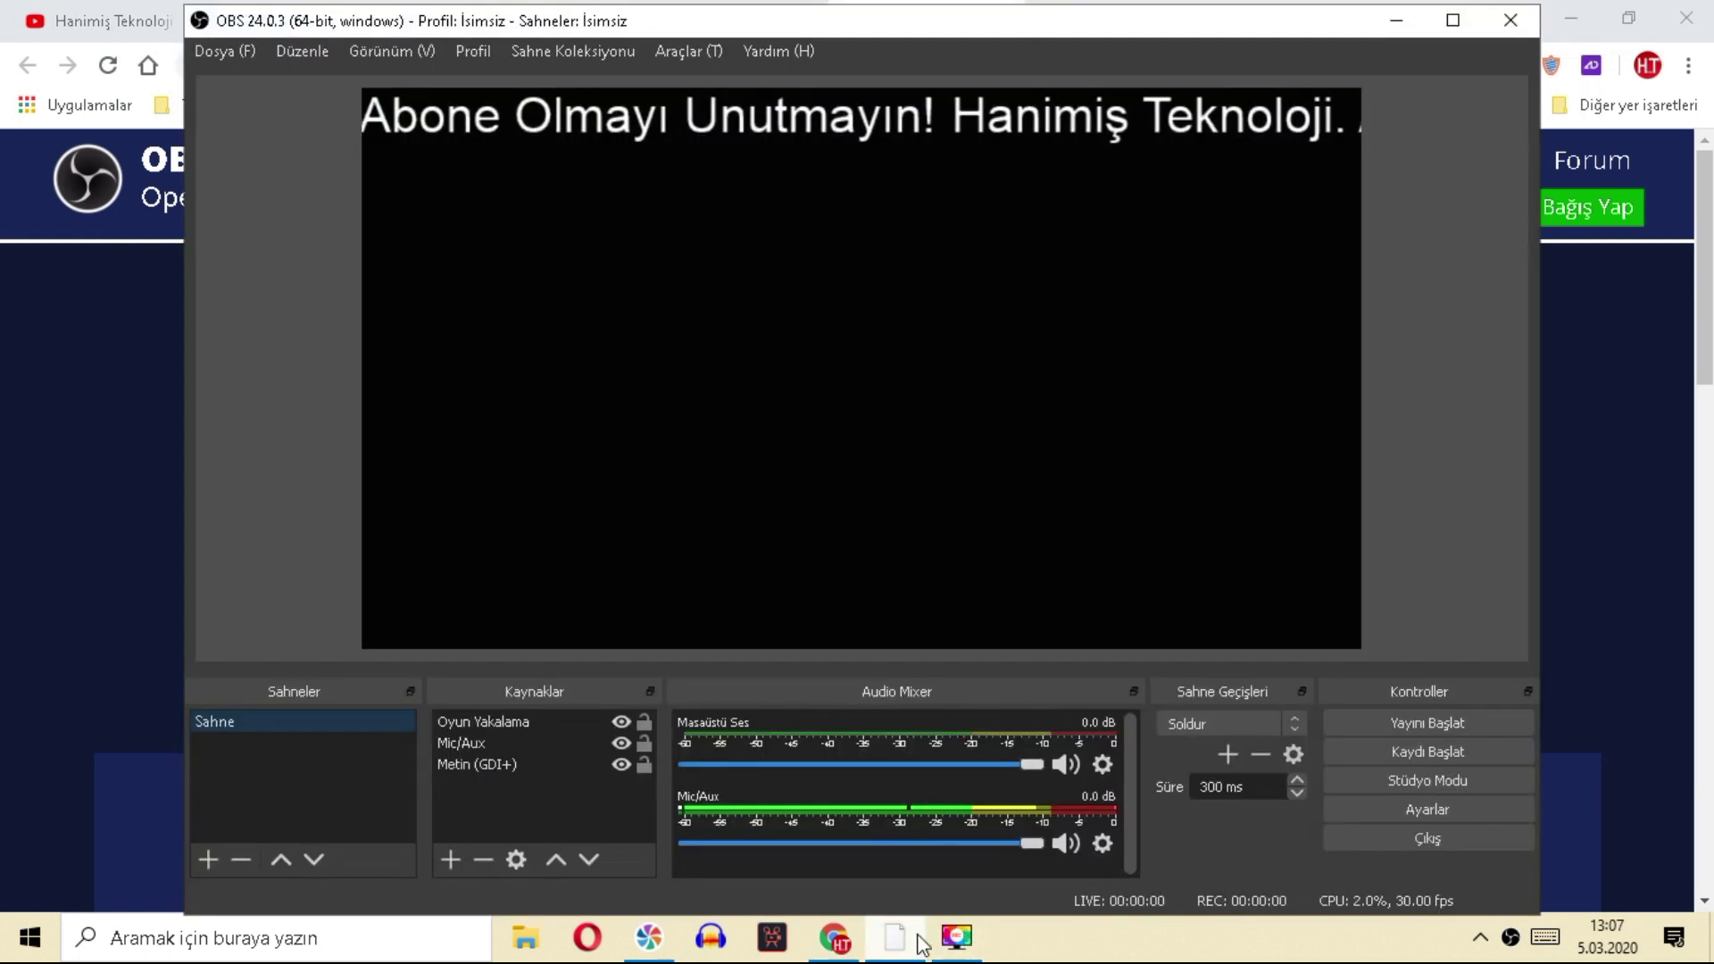
{"action": "left_click", "coordinate": [925, 109]}
{"action": "left_click", "coordinate": [1042, 507]}
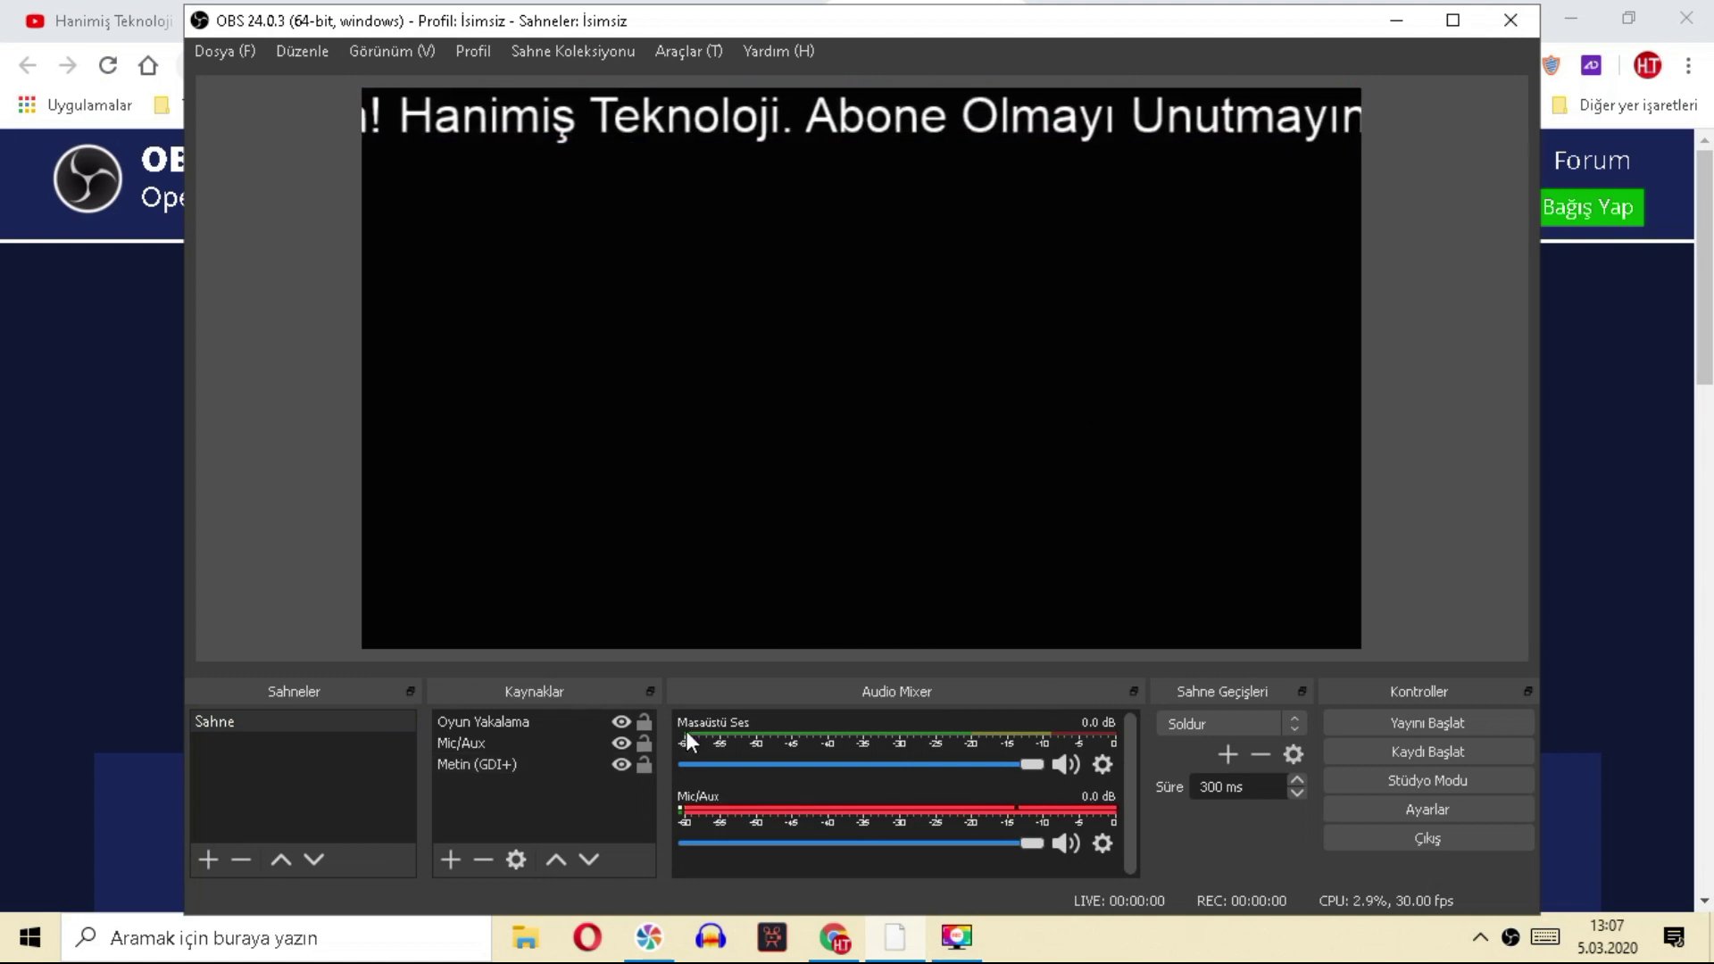
- Remove the Metin (GDI+), Oyun Yakalama and Mic/Aux sources from the scene
{"action": "left_click", "coordinate": [530, 765]}
{"action": "left_click", "coordinate": [482, 721], "text": "shift"}
{"action": "left_click", "coordinate": [534, 725]}
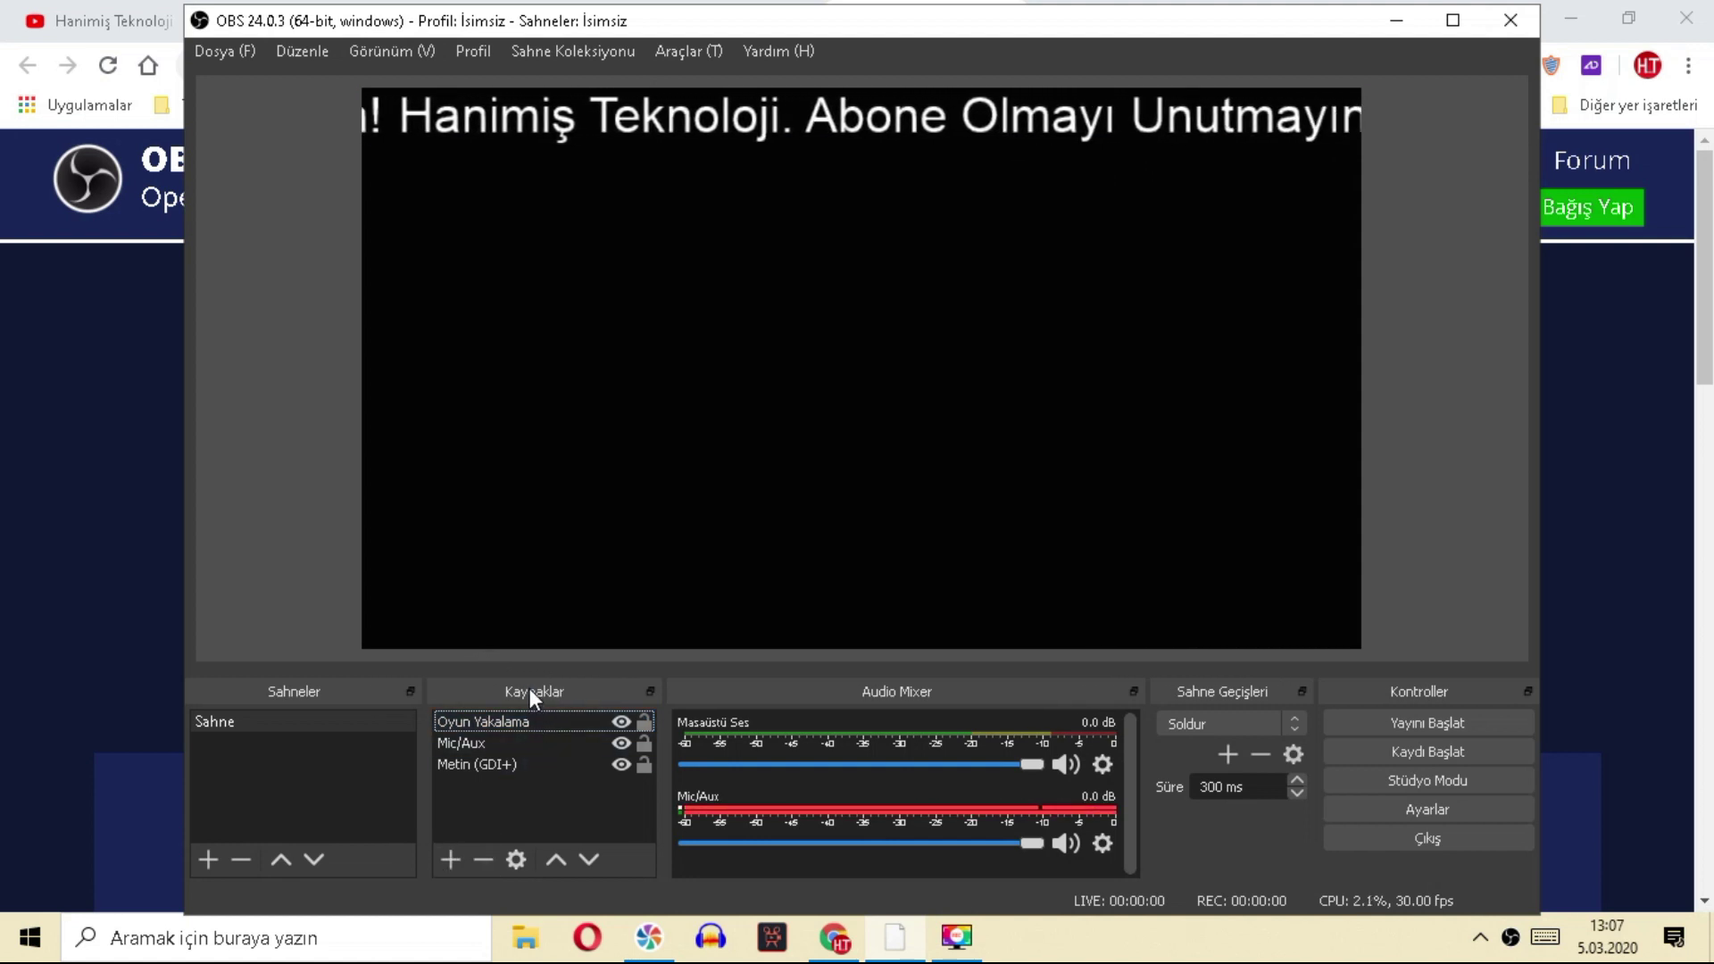
{"action": "left_click", "coordinate": [834, 127]}
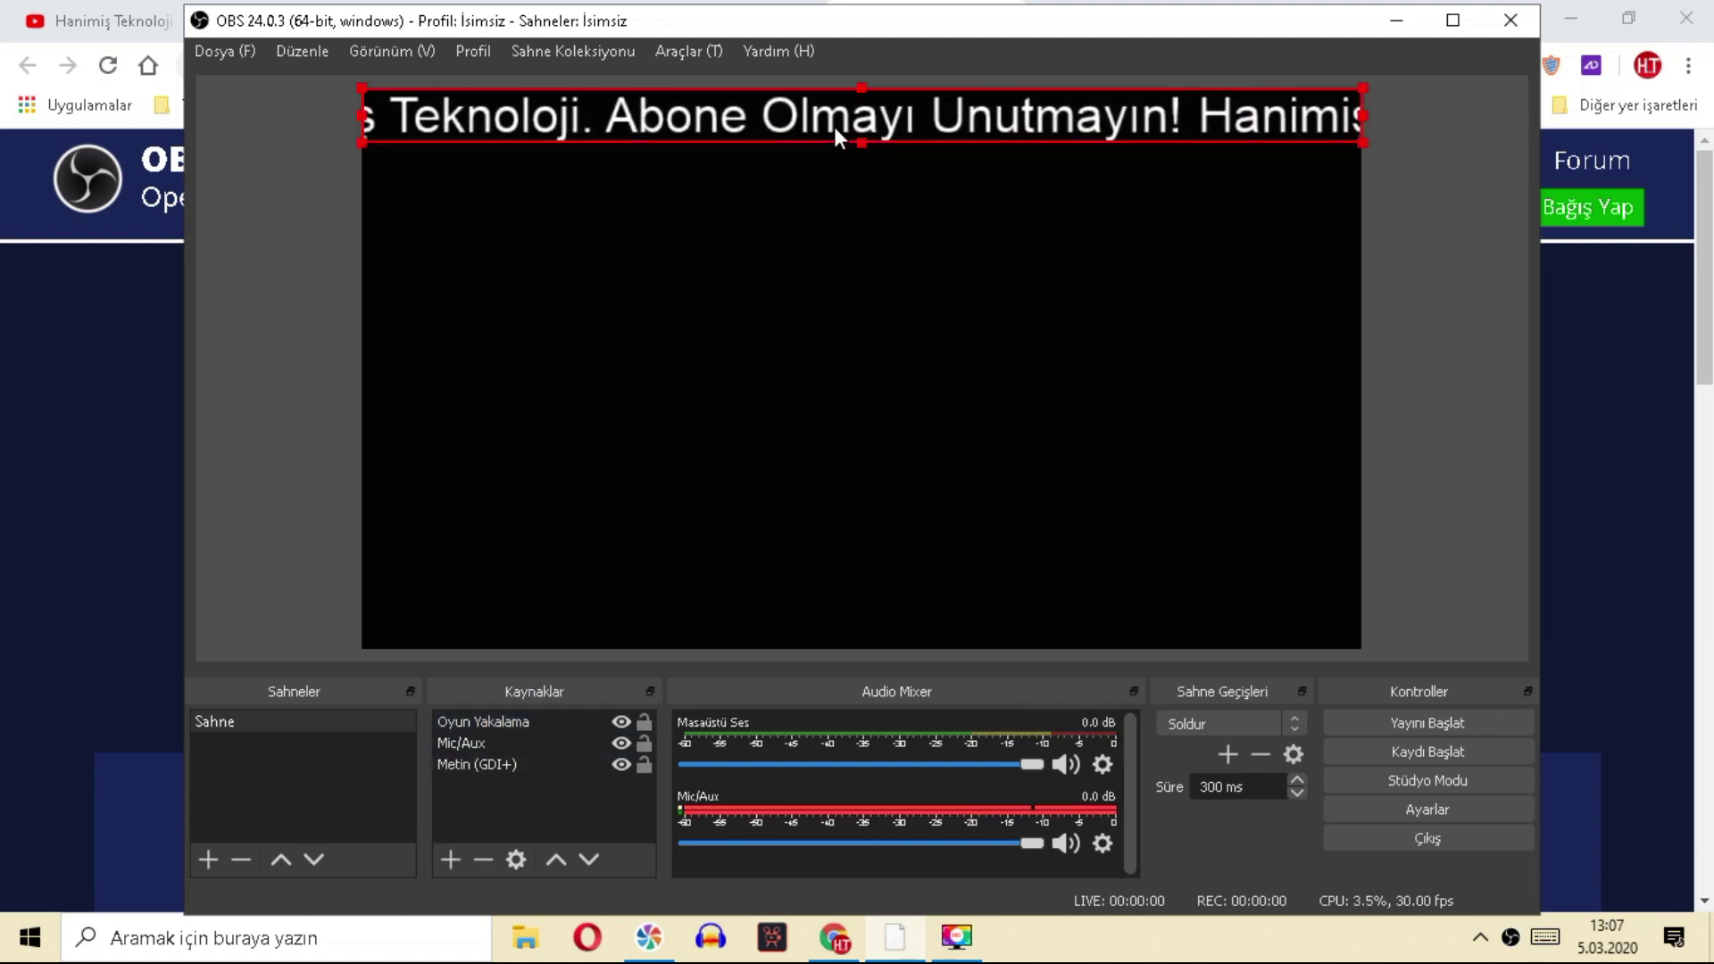
{"action": "key", "text": "Delete"}
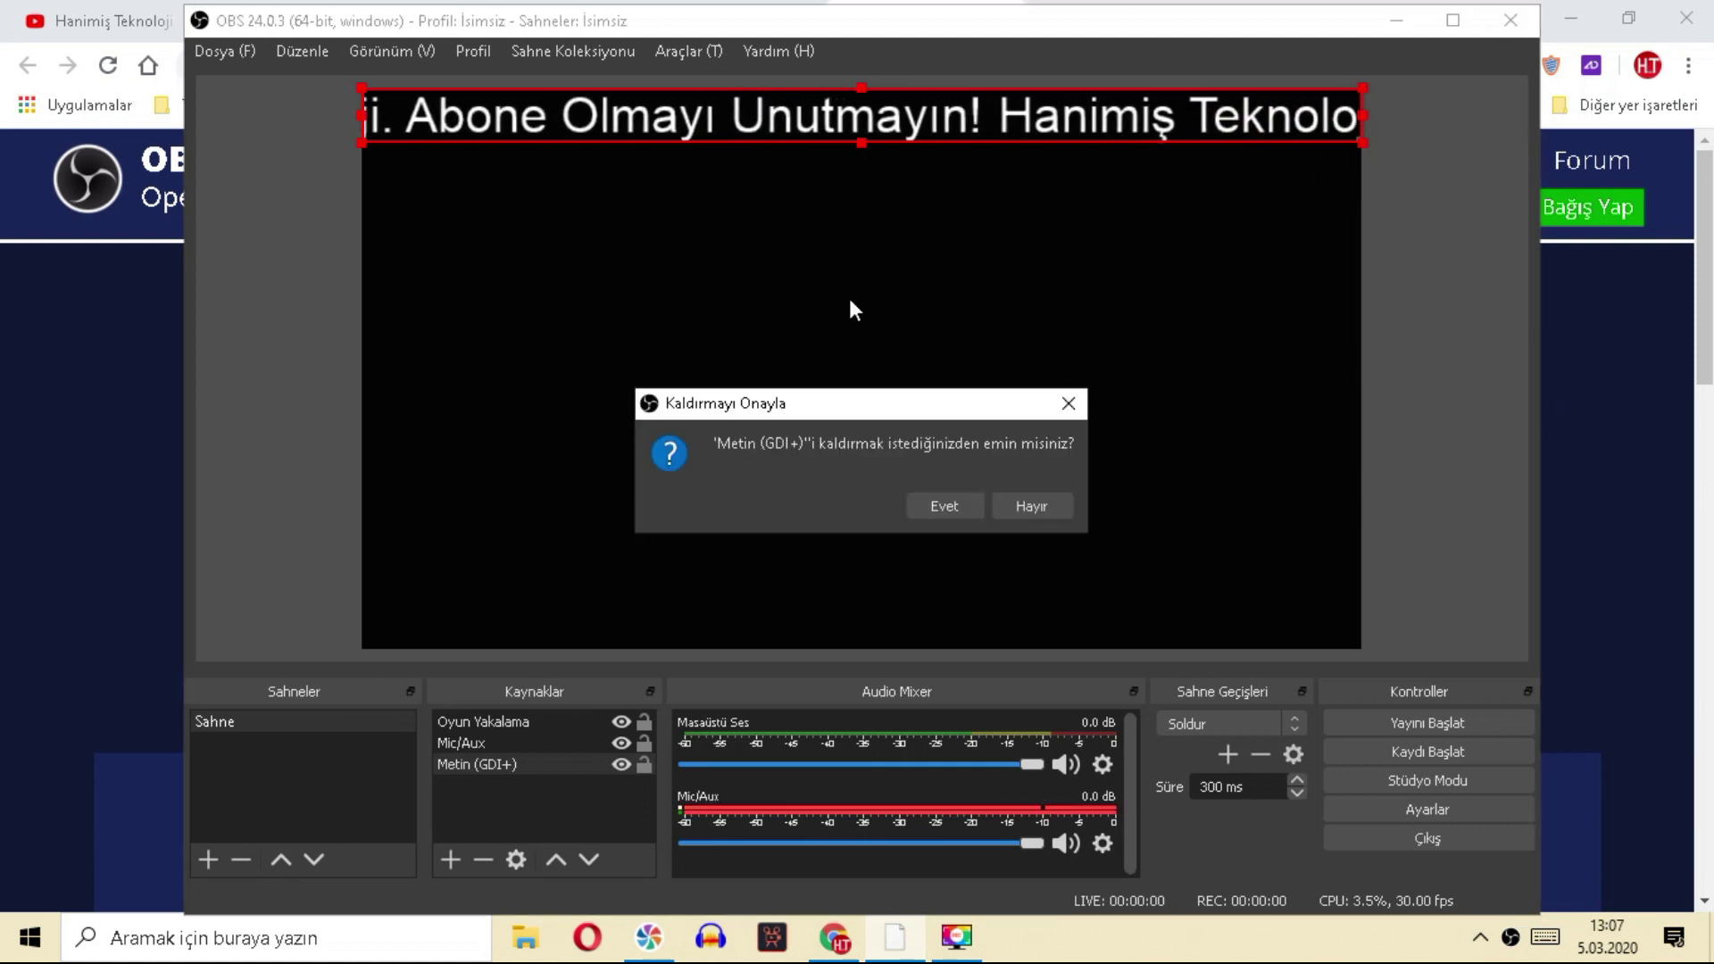
{"action": "left_click", "coordinate": [940, 508]}
{"action": "key", "text": "Delete"}
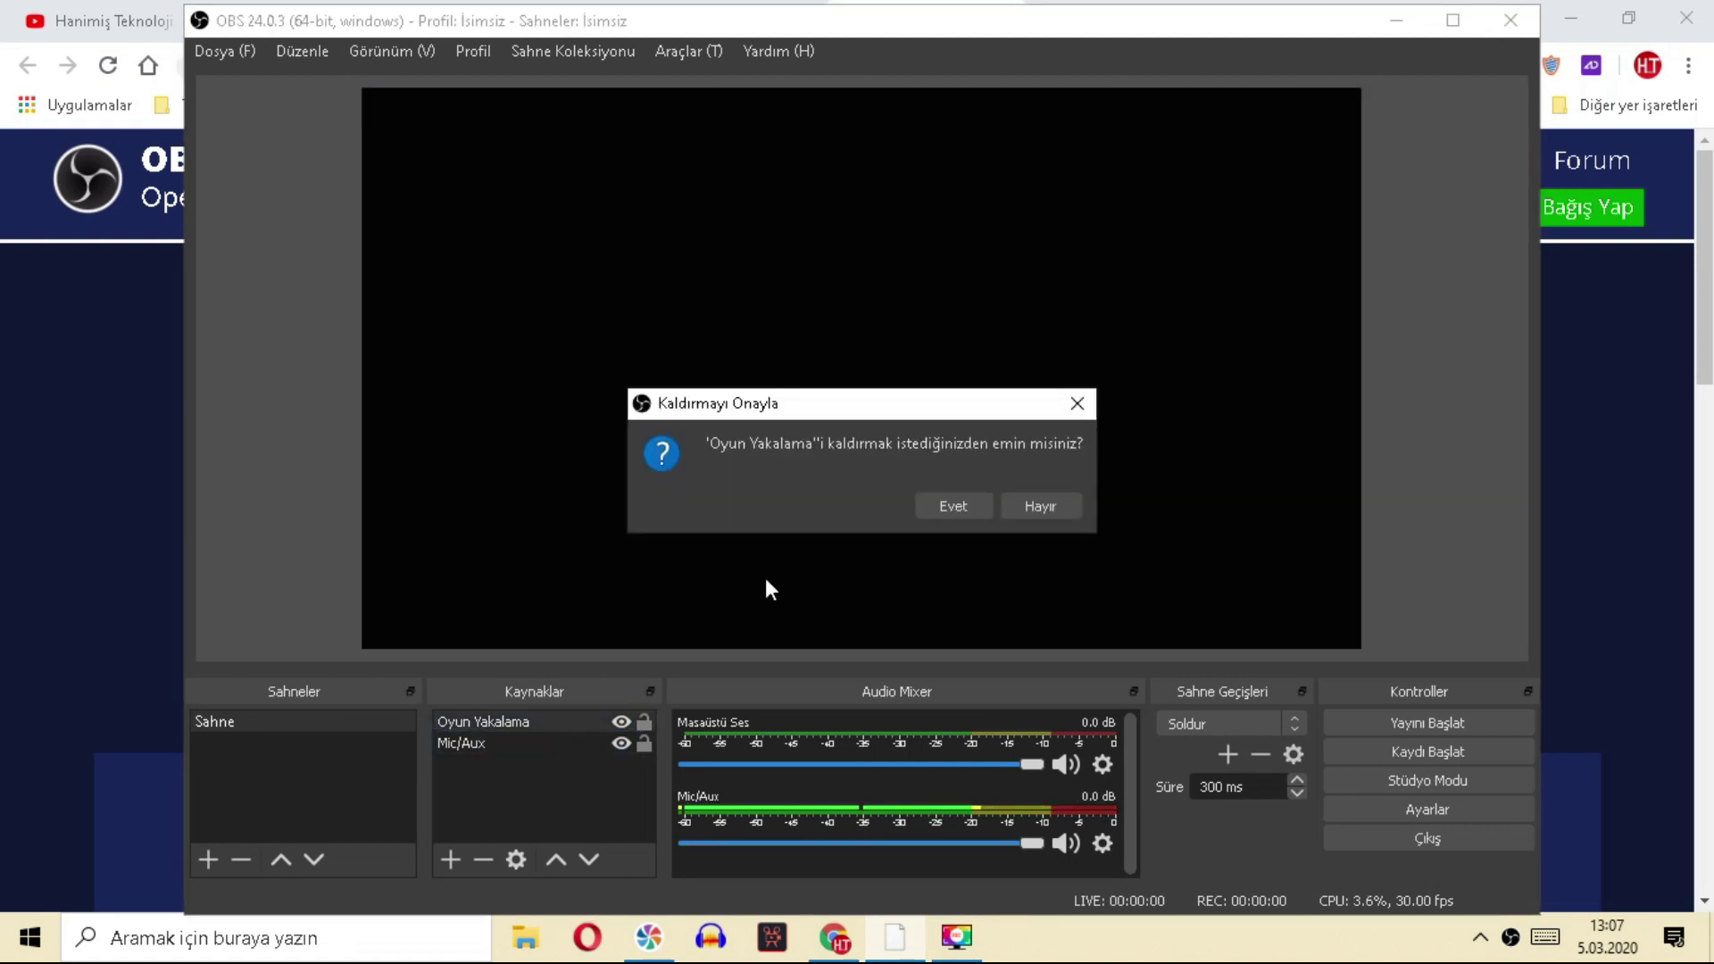
{"action": "left_click", "coordinate": [941, 511]}
{"action": "key", "text": "Delete"}
{"action": "left_click", "coordinate": [921, 509]}
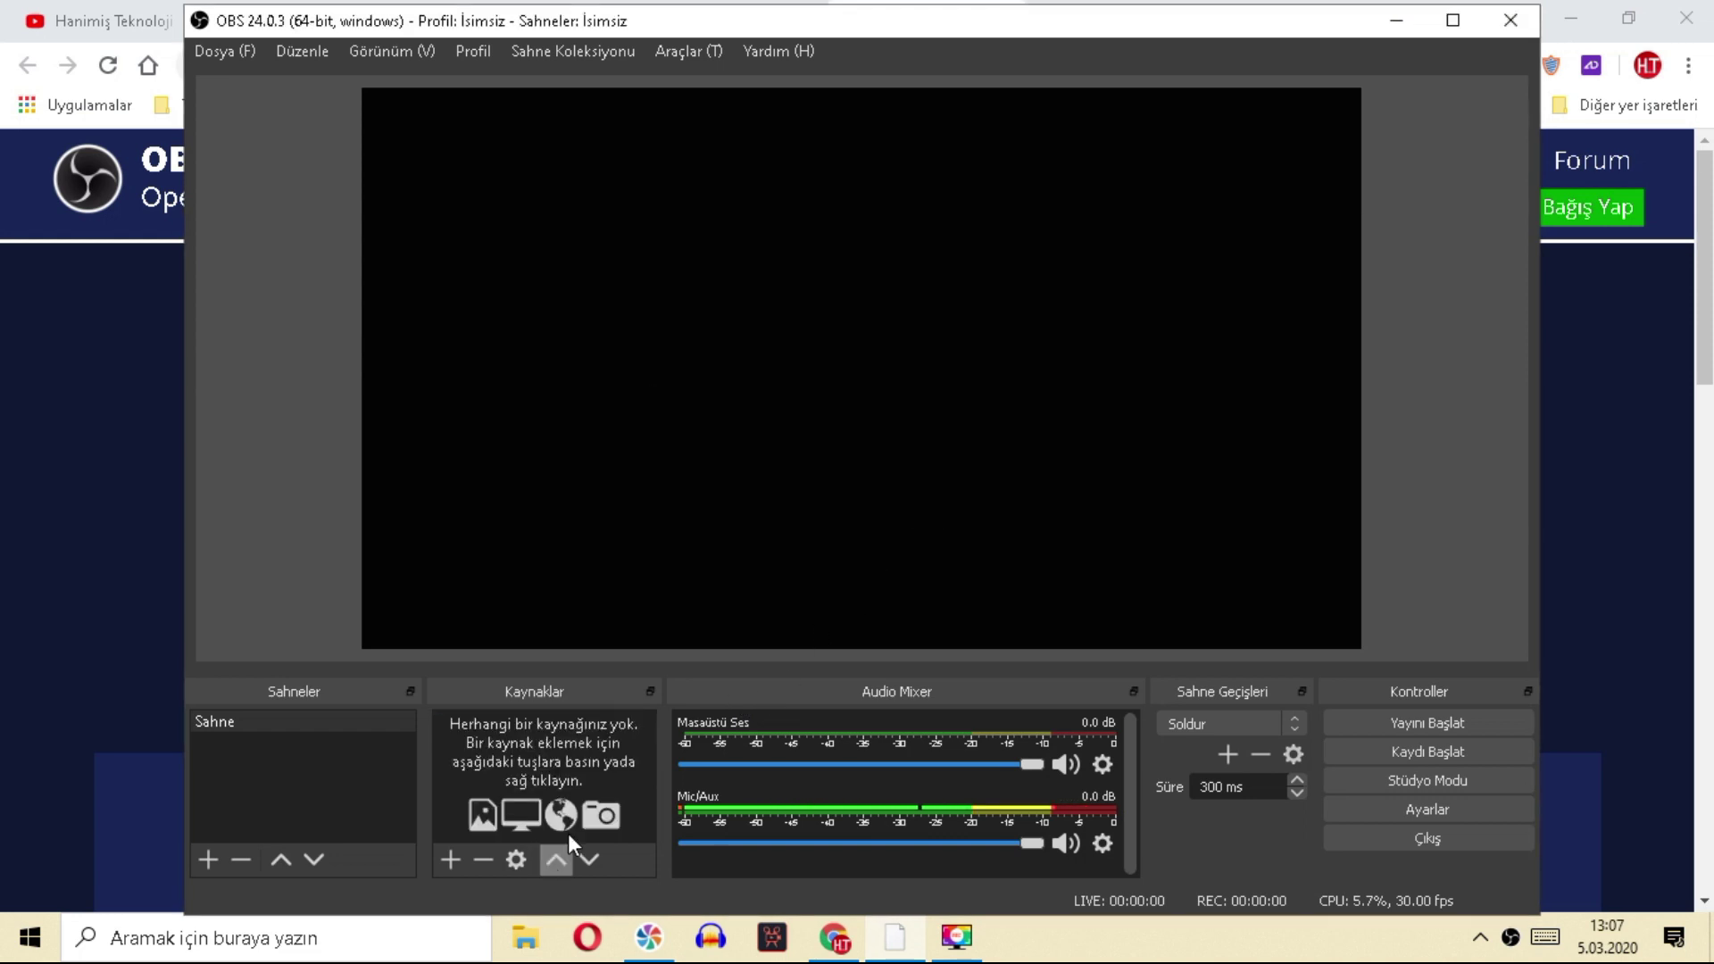
- Add a new game capture source named Oyun Yakalama to the scene, keeping it visible
{"action": "left_click", "coordinate": [451, 860]}
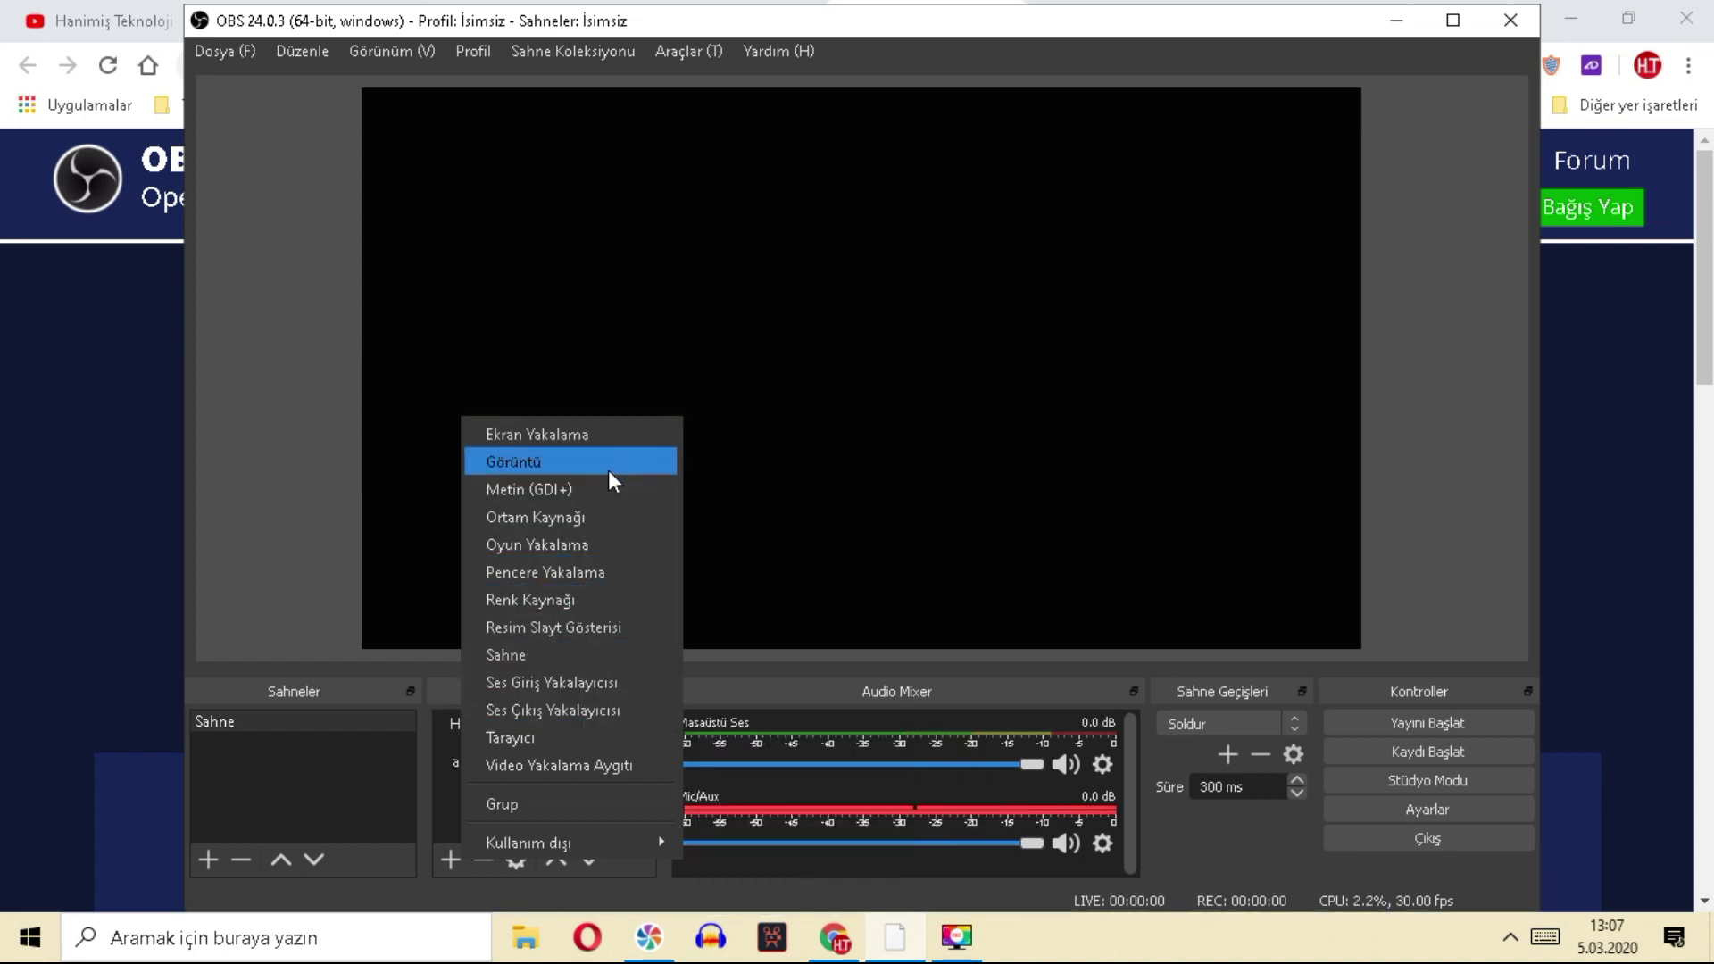
{"action": "left_click", "coordinate": [588, 541]}
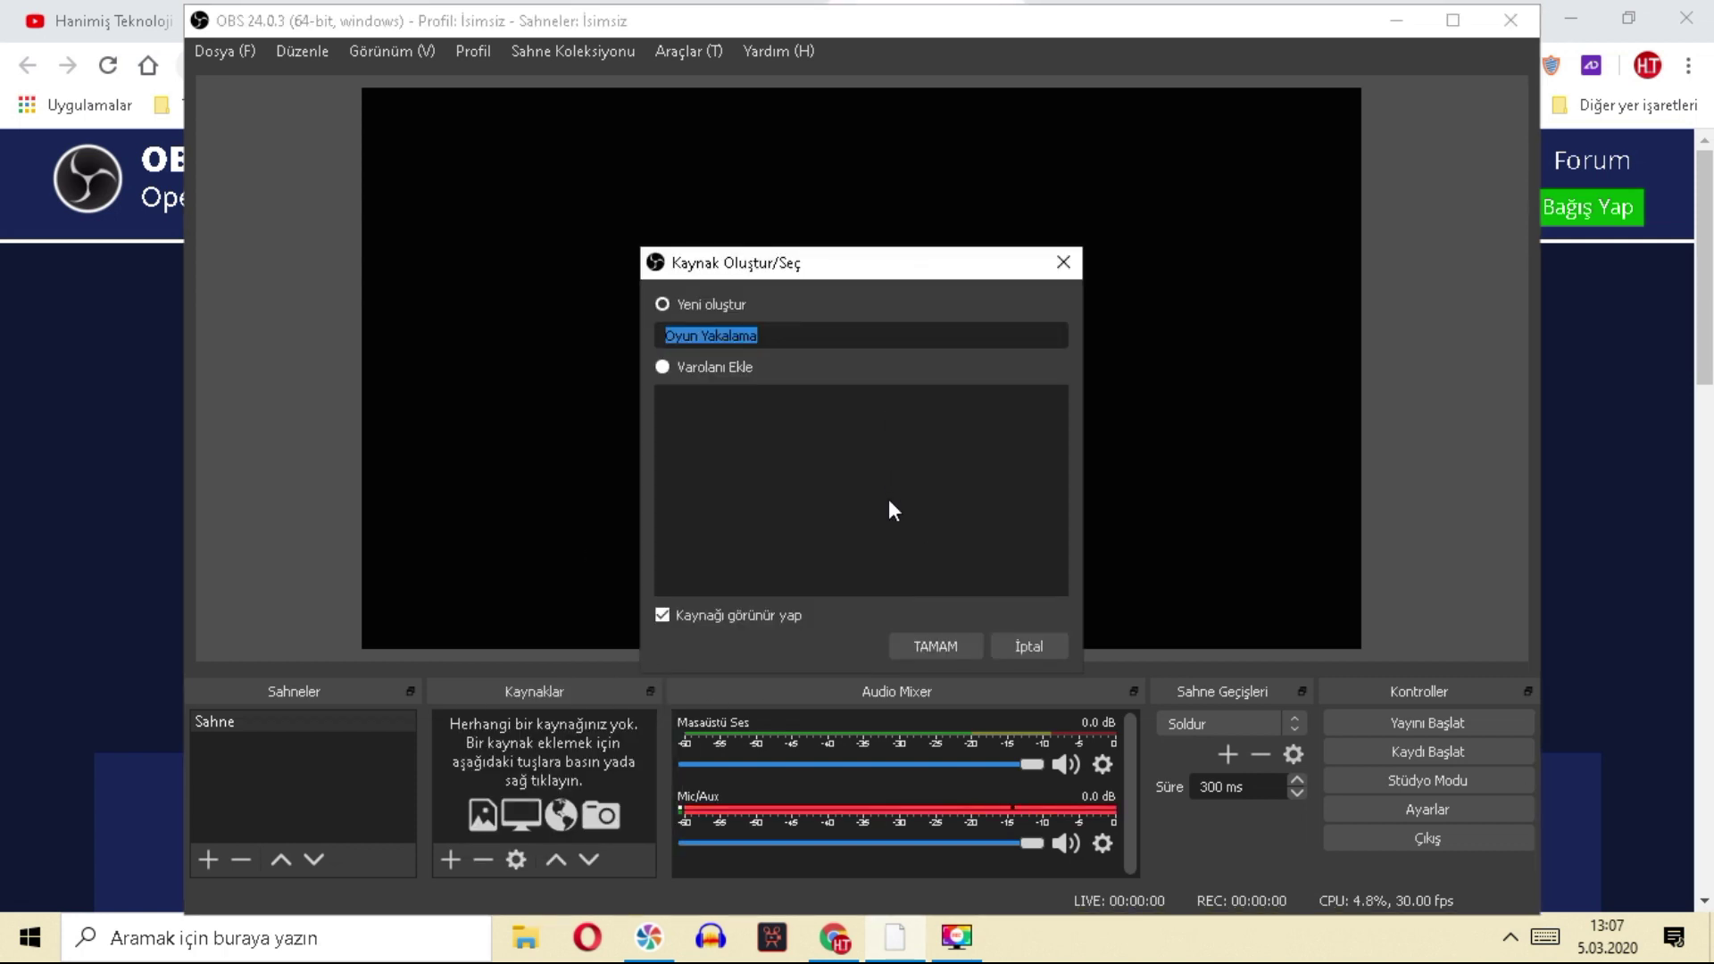
{"action": "left_click", "coordinate": [935, 647]}
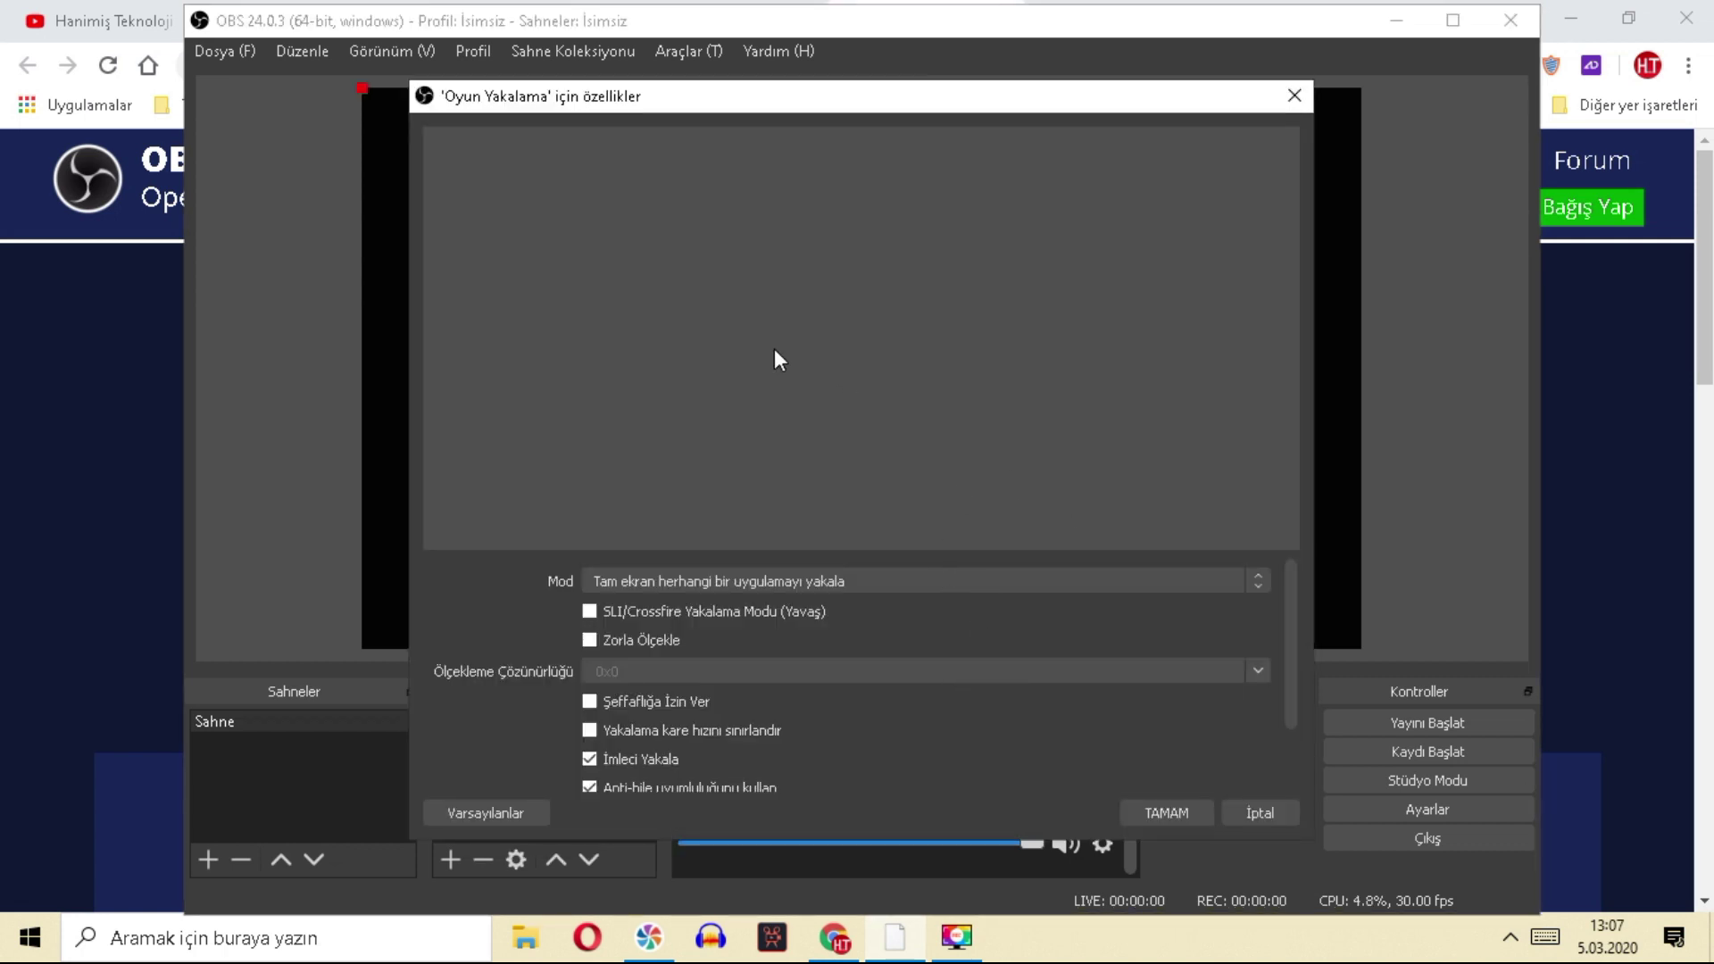
- Examine the capture modes available in the Oyun Yakalama source's properties
{"action": "left_click", "coordinate": [935, 579]}
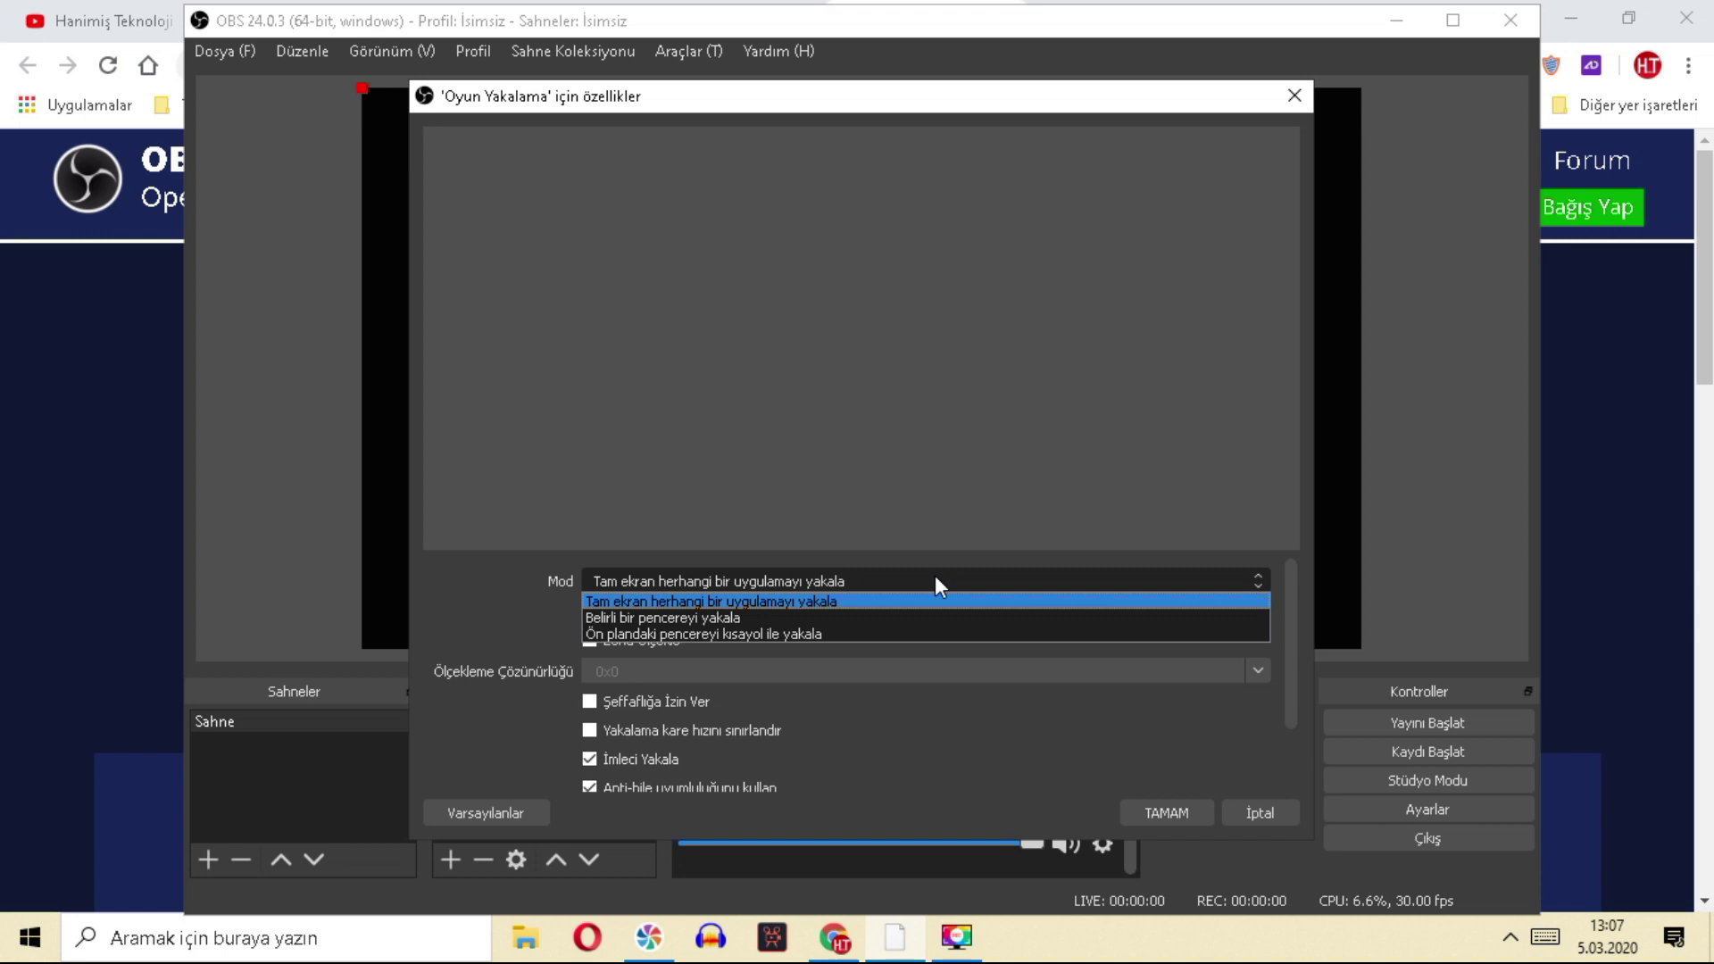
{"action": "left_click", "coordinate": [935, 579]}
{"action": "left_click", "coordinate": [849, 579]}
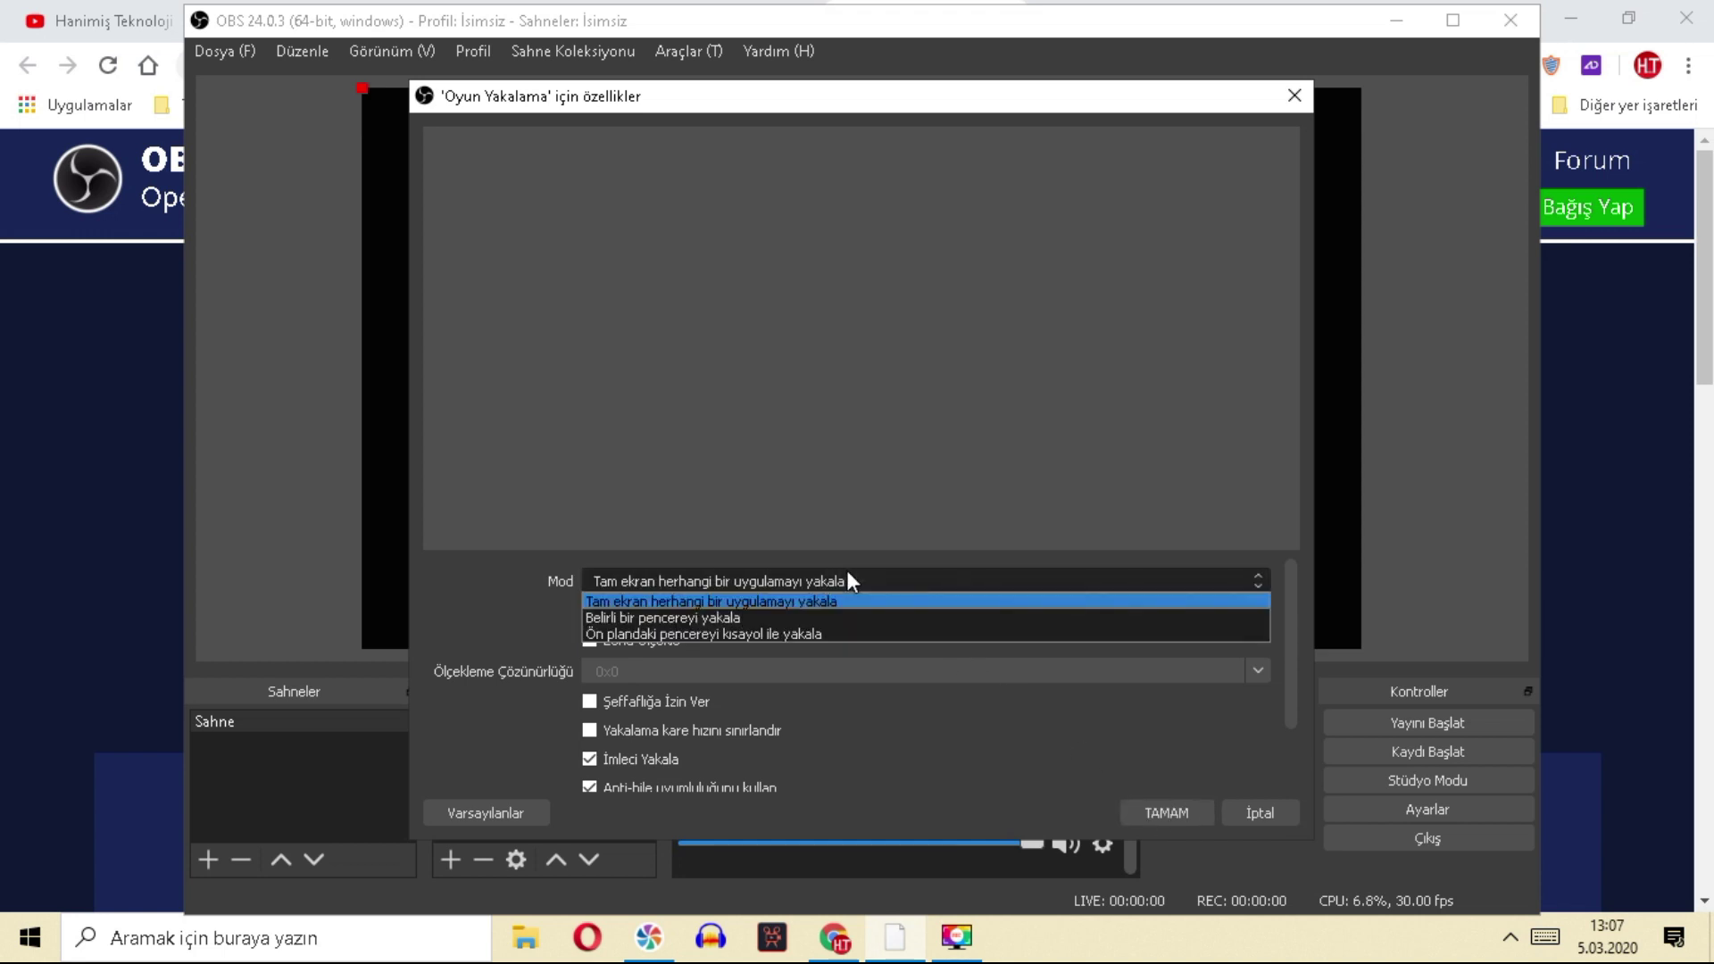